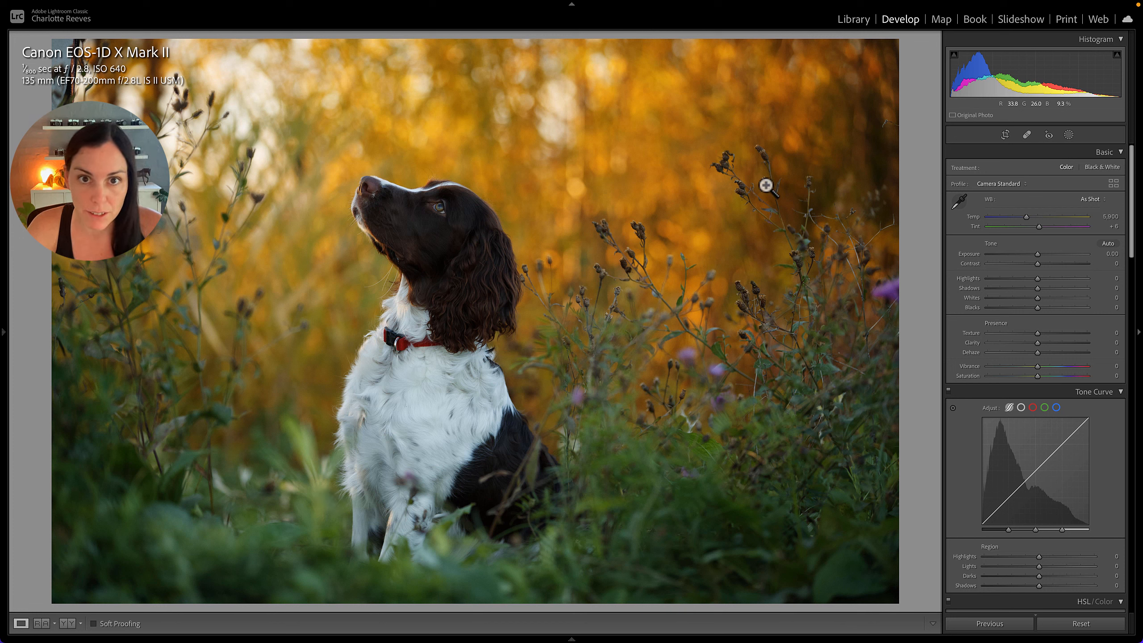
Correct the photo's white balance by sampling the dog's white chest fur
click(271, 204)
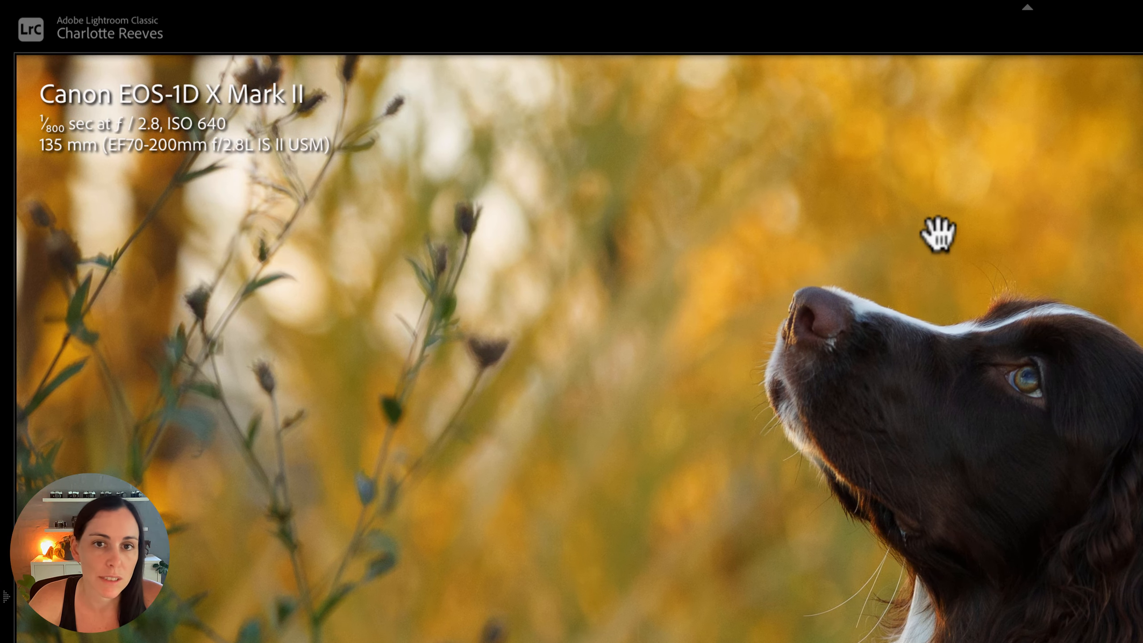
click(428, 412)
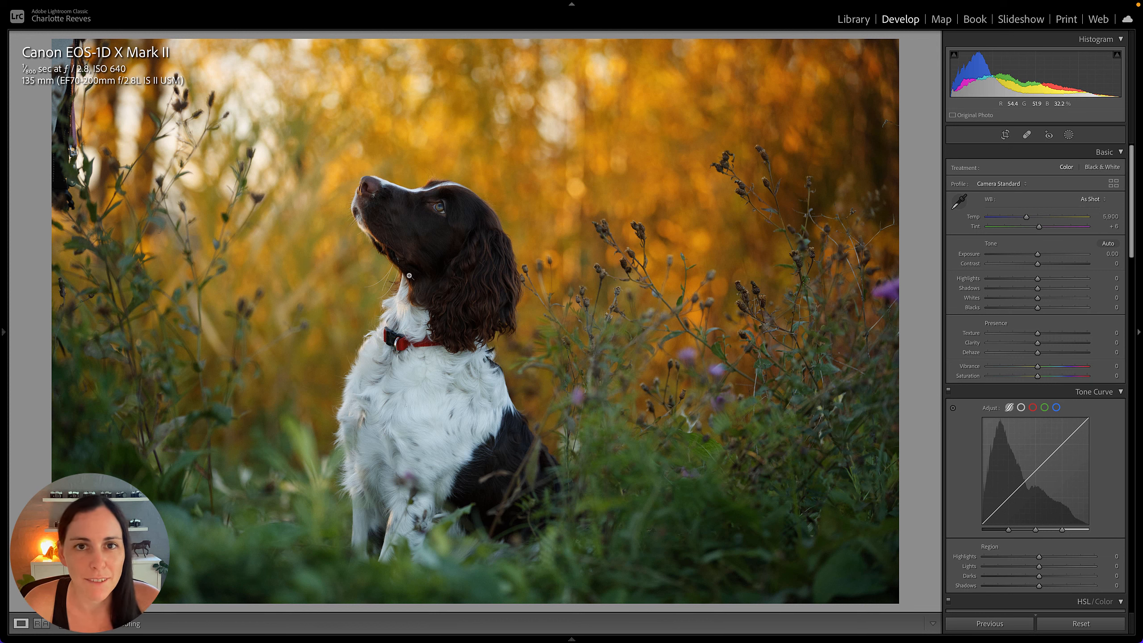
click(959, 202)
click(432, 424)
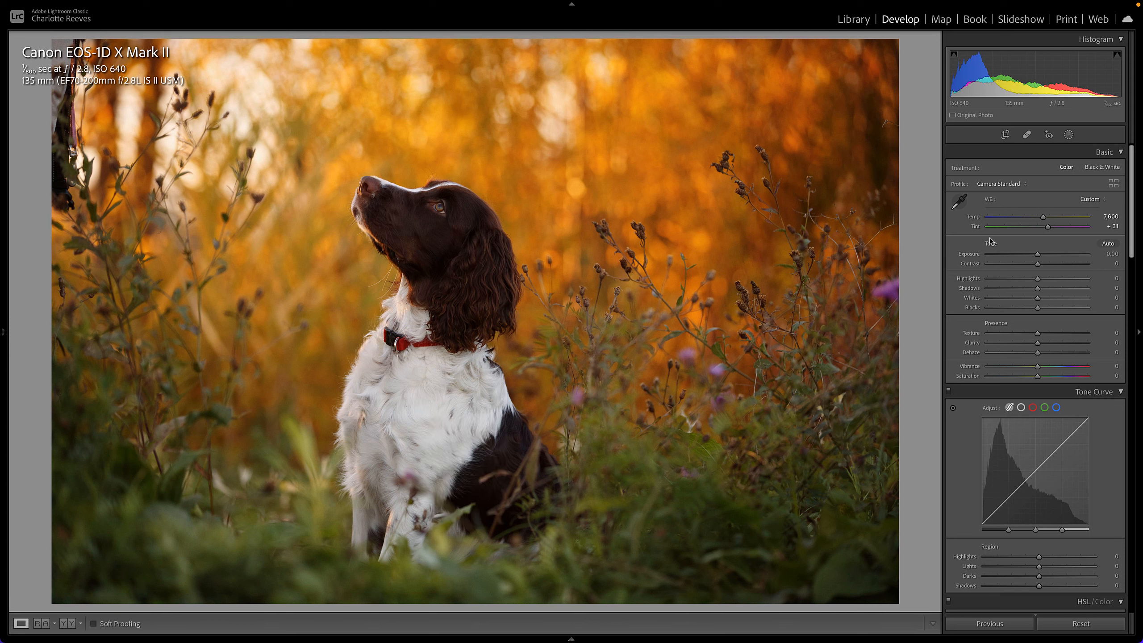
Set Highlights to -23, Shadows to +72, Whites to +49 and Blacks to -11, and turn on the clipping warnings
drag(1038, 279, 1032, 310)
key(j)
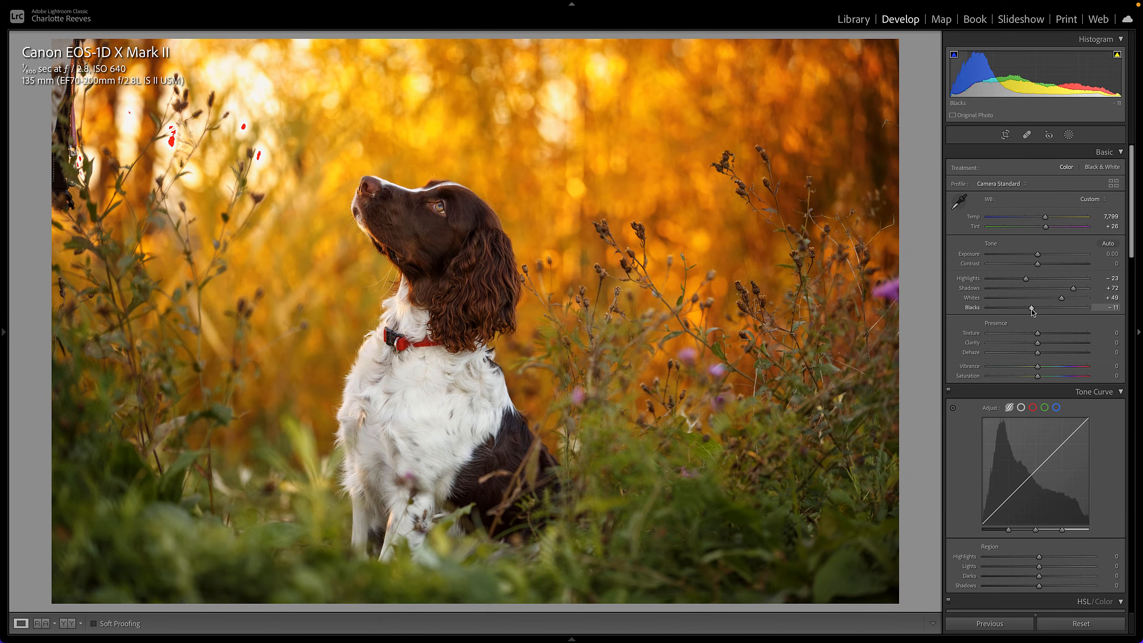
Lower the tone curve's Highlights to -13 and Darks to -9, raise Lights slightly, and set the basic Shadows to about +86
scroll(1035, 361, down, 6)
drag(1039, 222, 1032, 221)
mouse_move(1039, 231)
mouse_down()
mouse_move(1034, 241)
mouse_move(1039, 218)
mouse_up()
scroll(1037, 234, up, 6)
drag(1074, 289, 1081, 290)
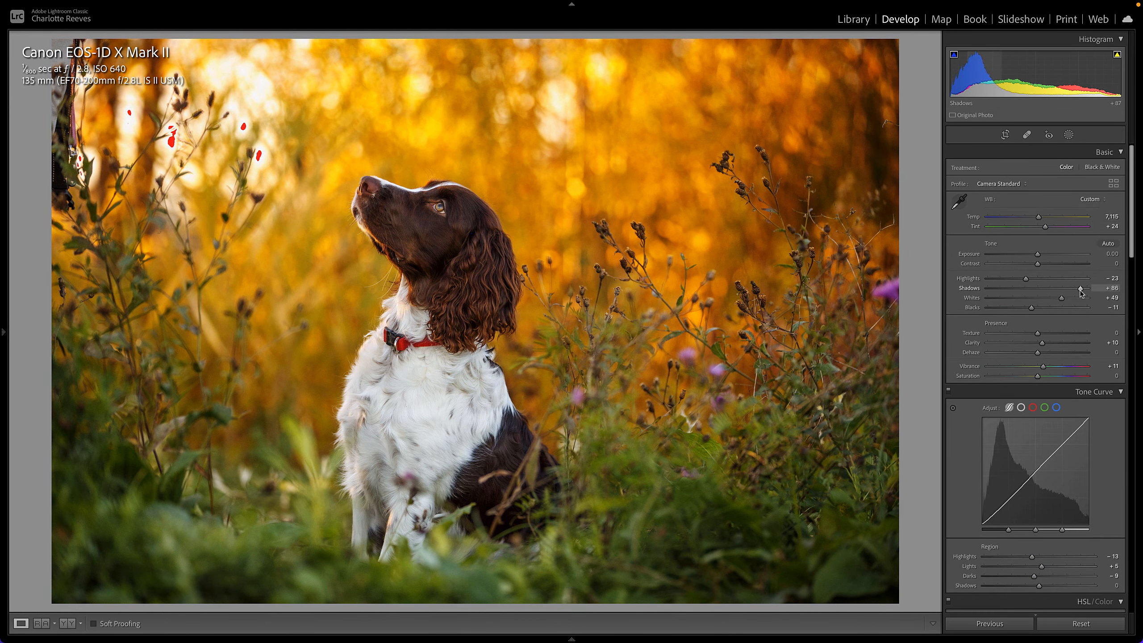
key(backslash)
key(backslash)
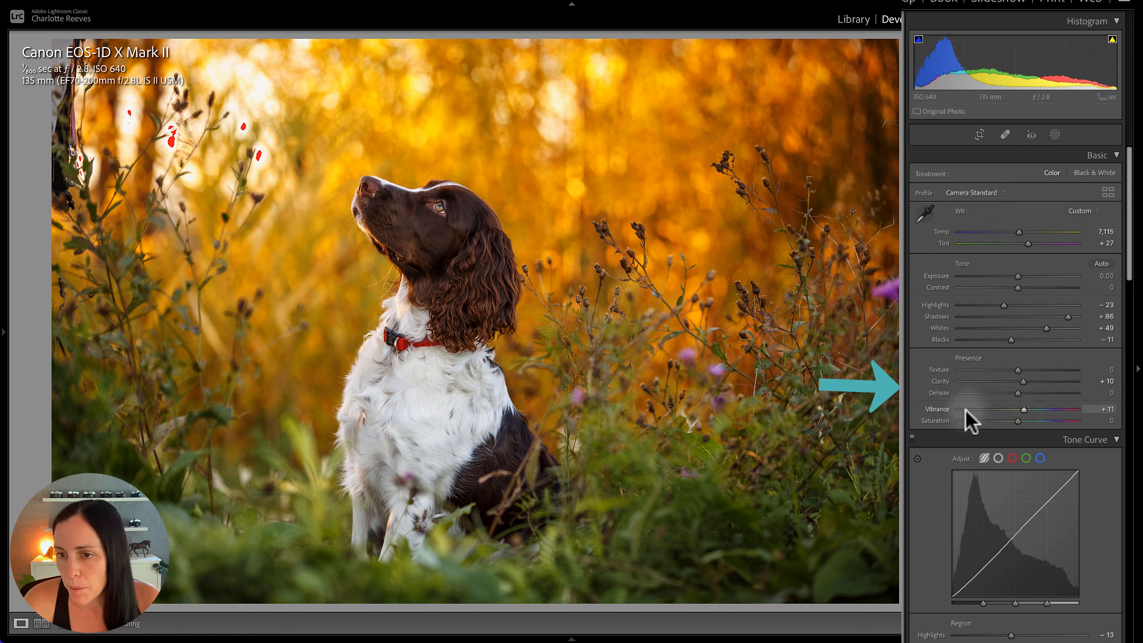
scroll(1048, 417, down, 5)
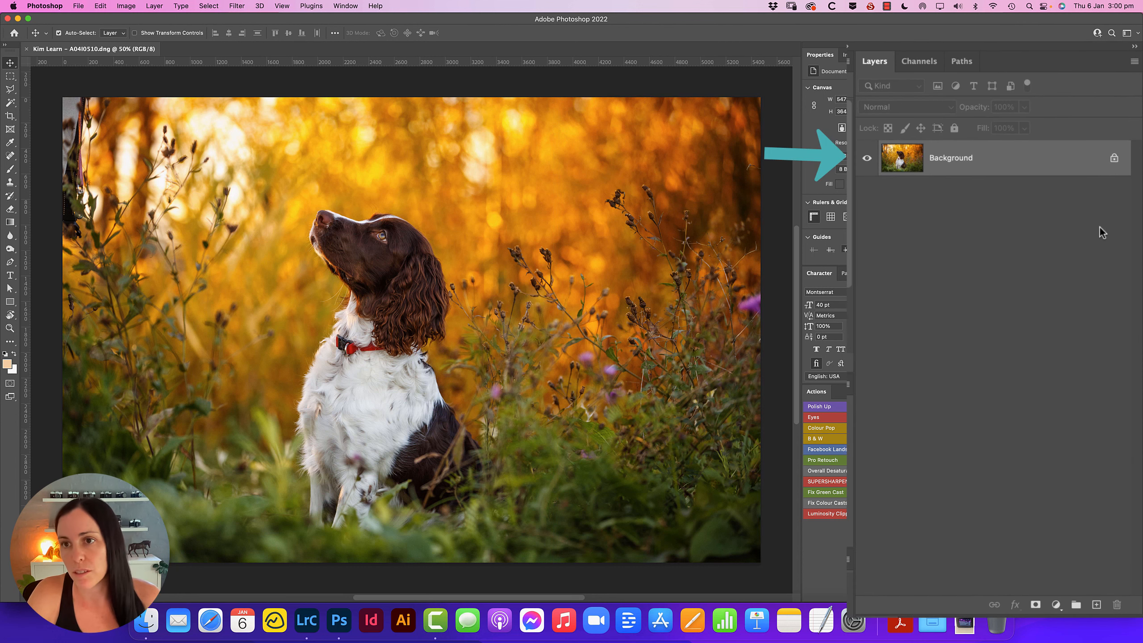
In Photoshop, duplicate the Background layer and flip the whole copy horizontally
drag(1000, 158, 1099, 605)
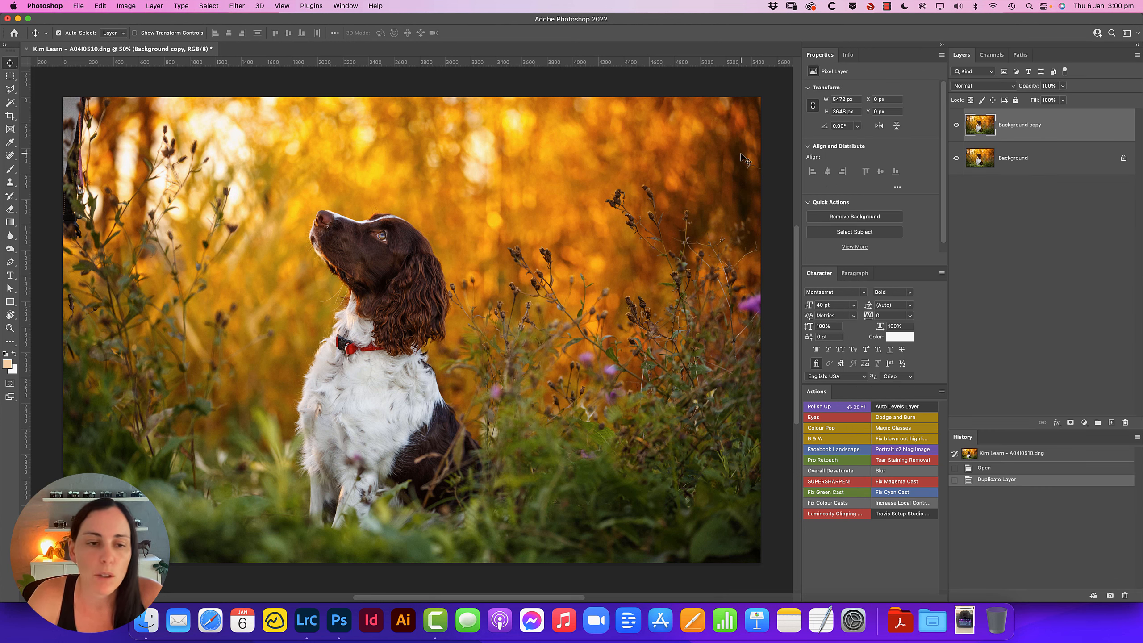
key(super+a)
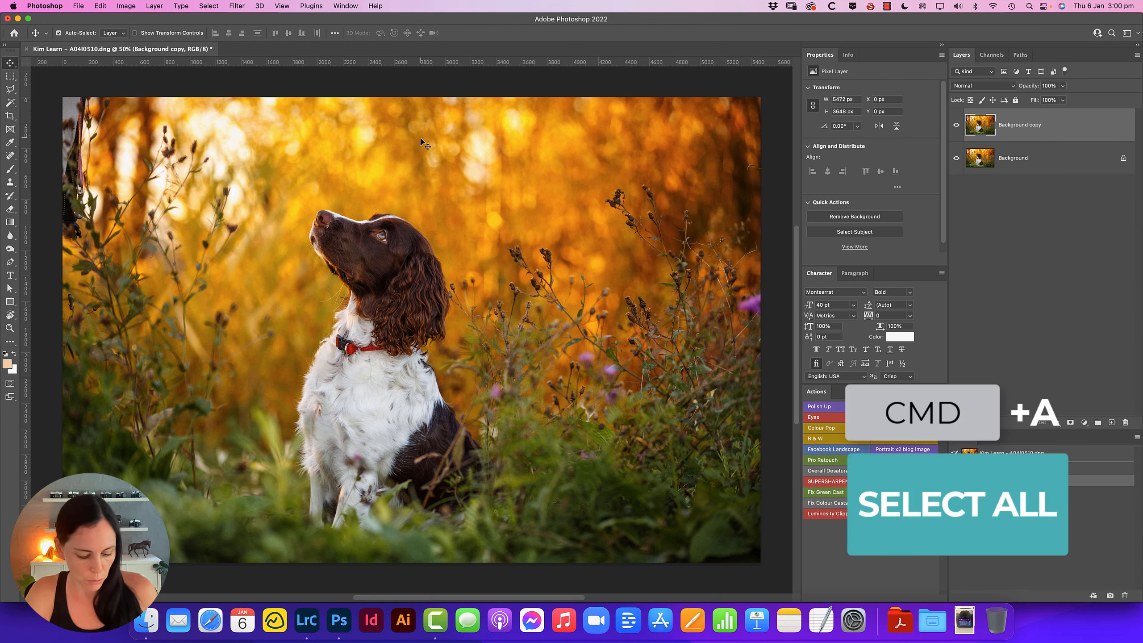
key(super+a)
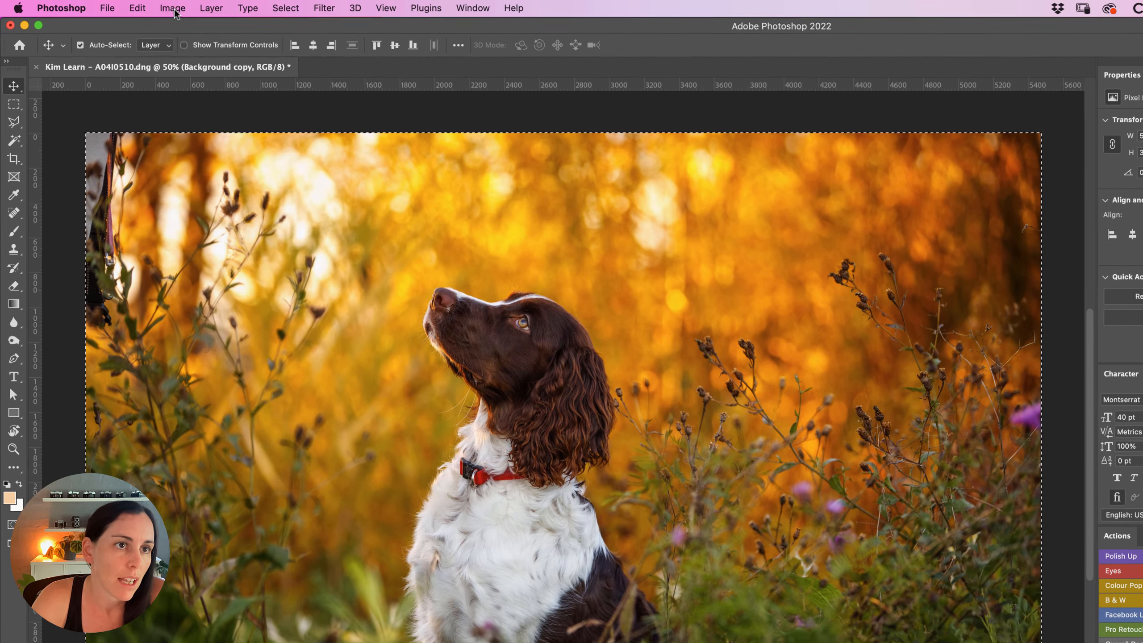
click(128, 7)
mouse_move(138, 9)
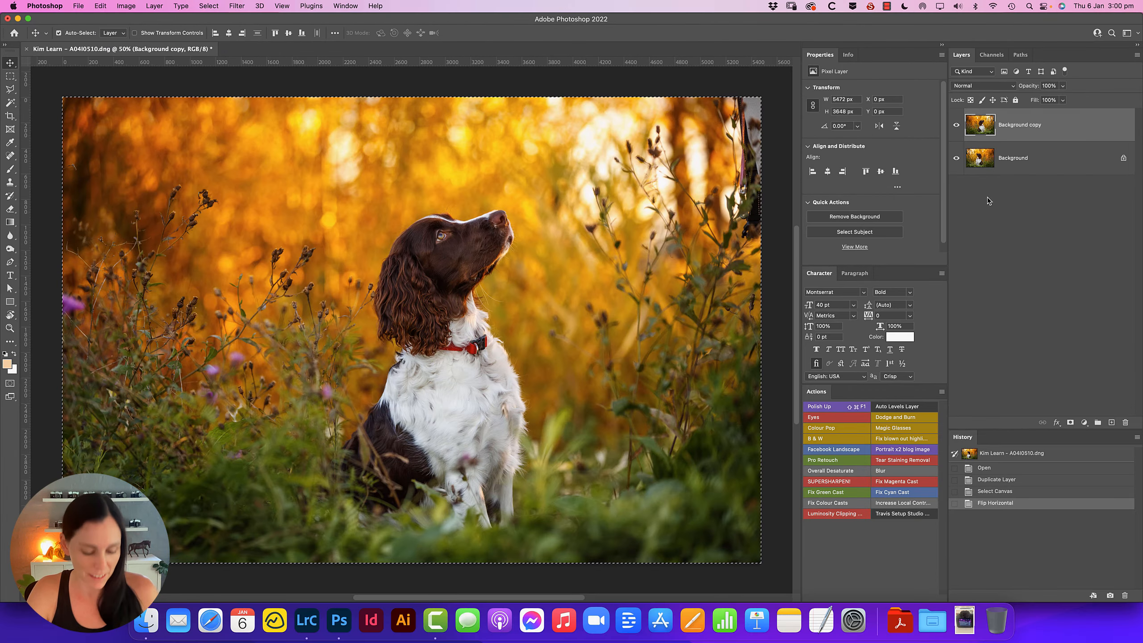
key(super+d)
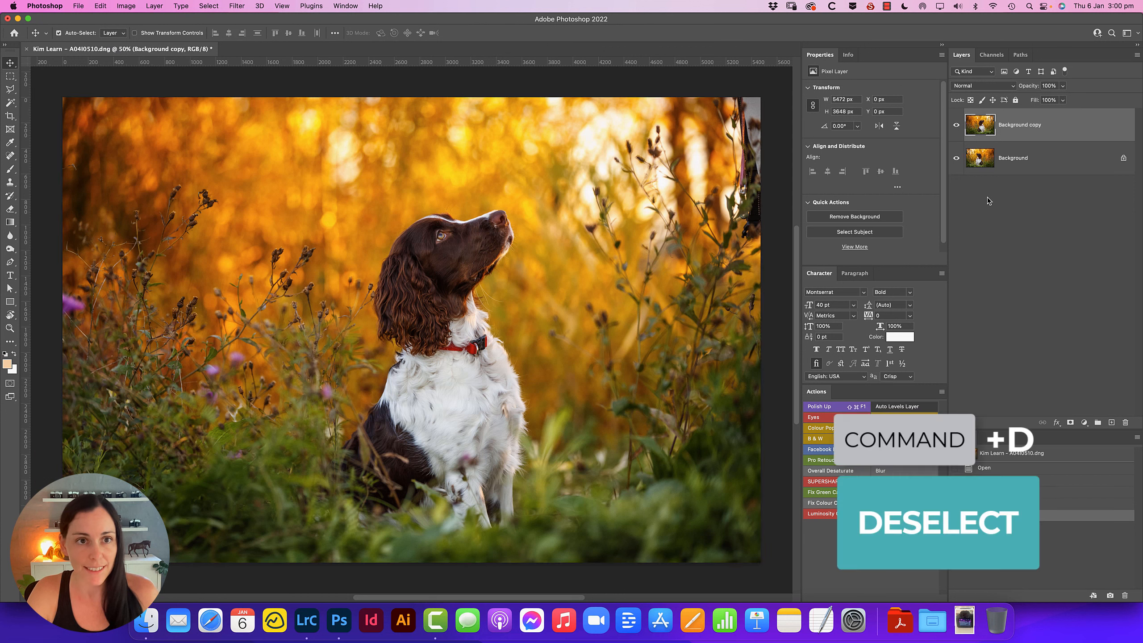
click(957, 126)
click(957, 127)
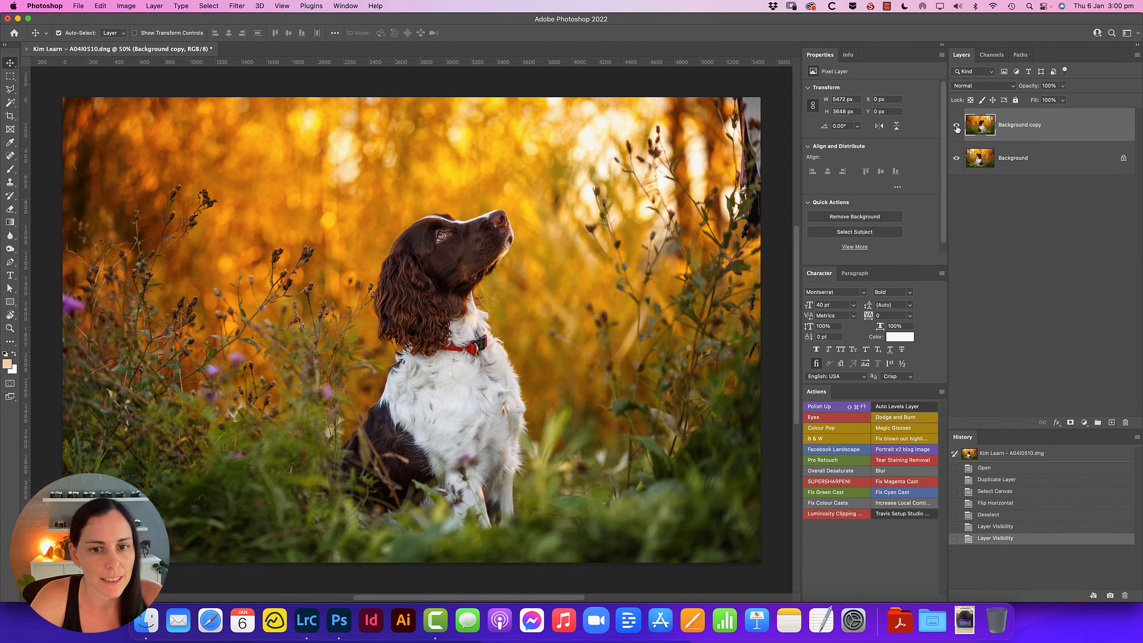
Set the flipped copy's opacity to 50% and move it about 627 px left so the two dogs' bodies overlap
scroll(544, 313, up, 1)
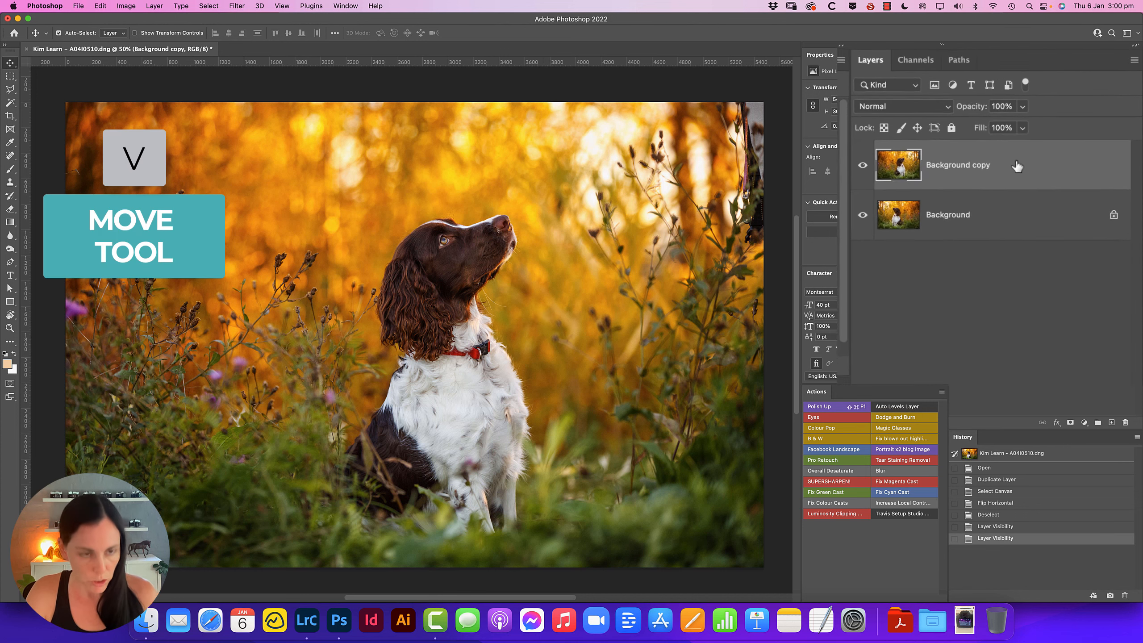
key(5)
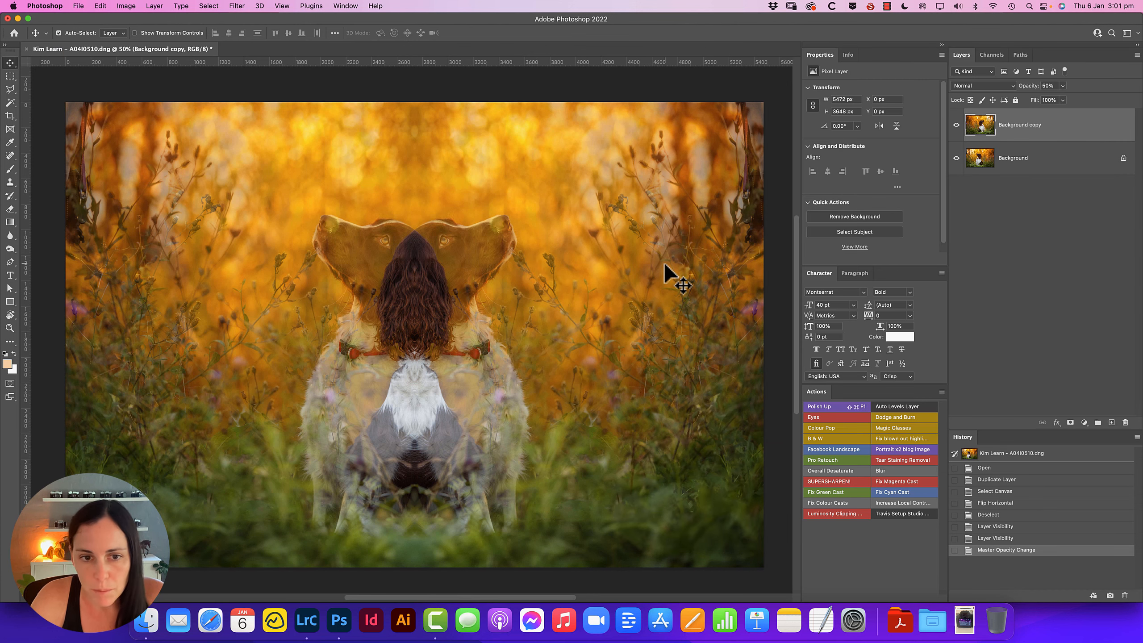
scroll(641, 266, down, 1)
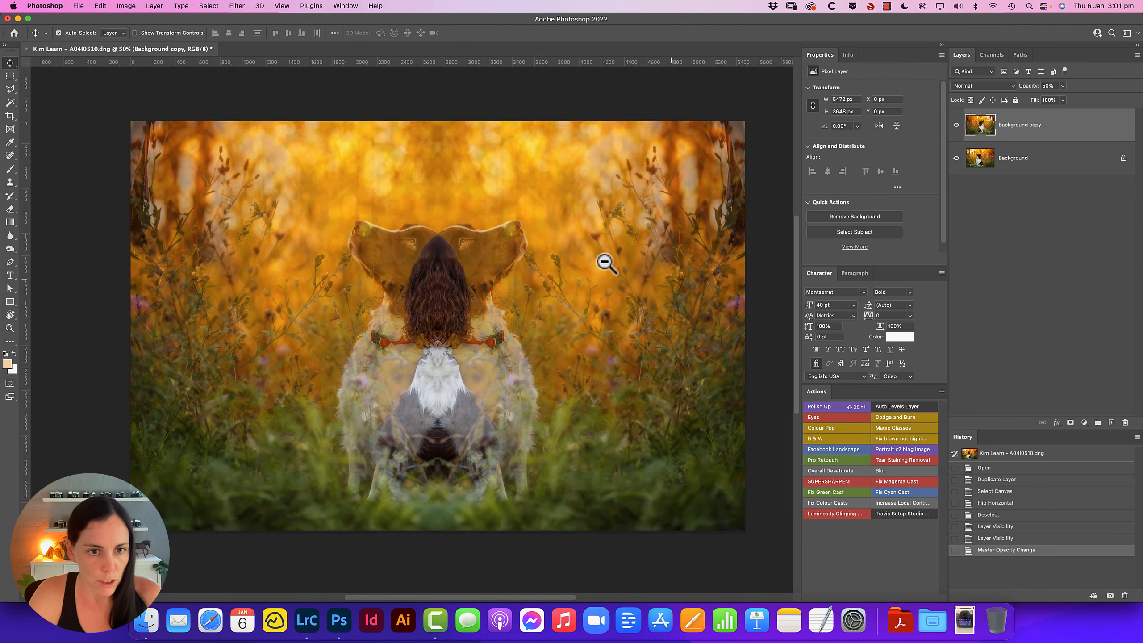
drag(641, 275, 586, 276)
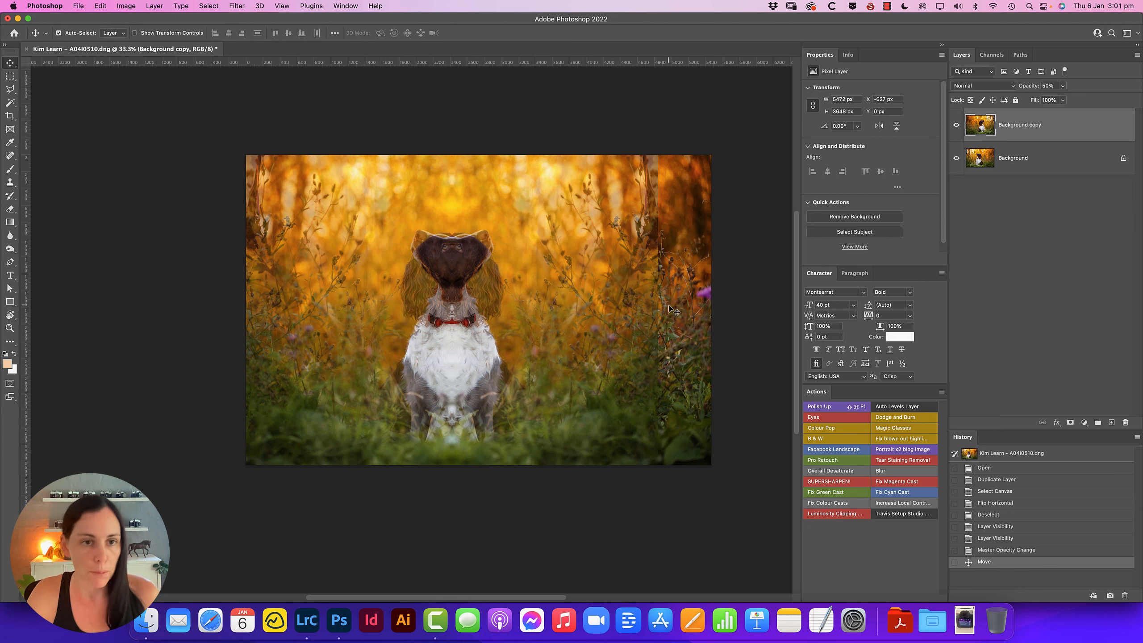
Crop to a 3:2 landscape frame with the image shifted about 500 px right, leaving empty canvas along the left edge
key(c)
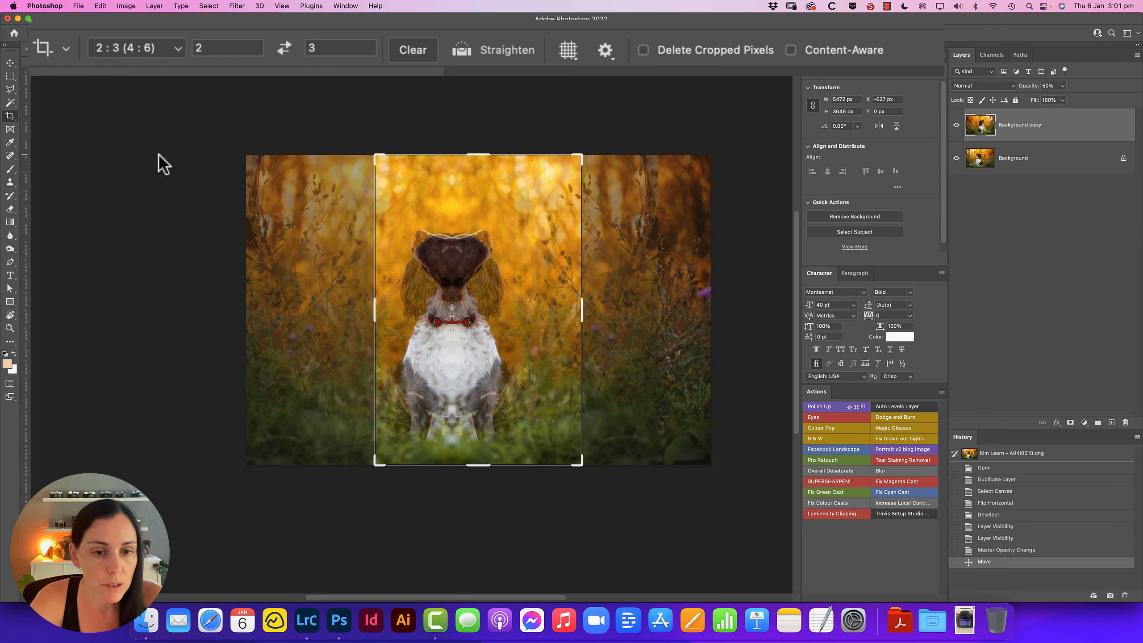
click(494, 246)
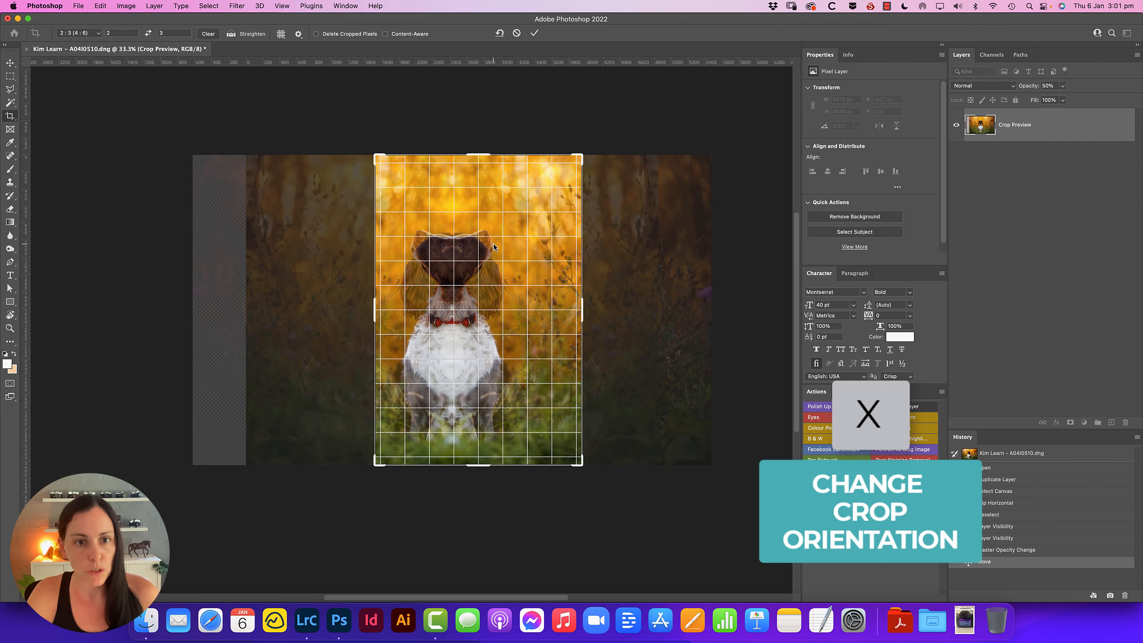
key(x)
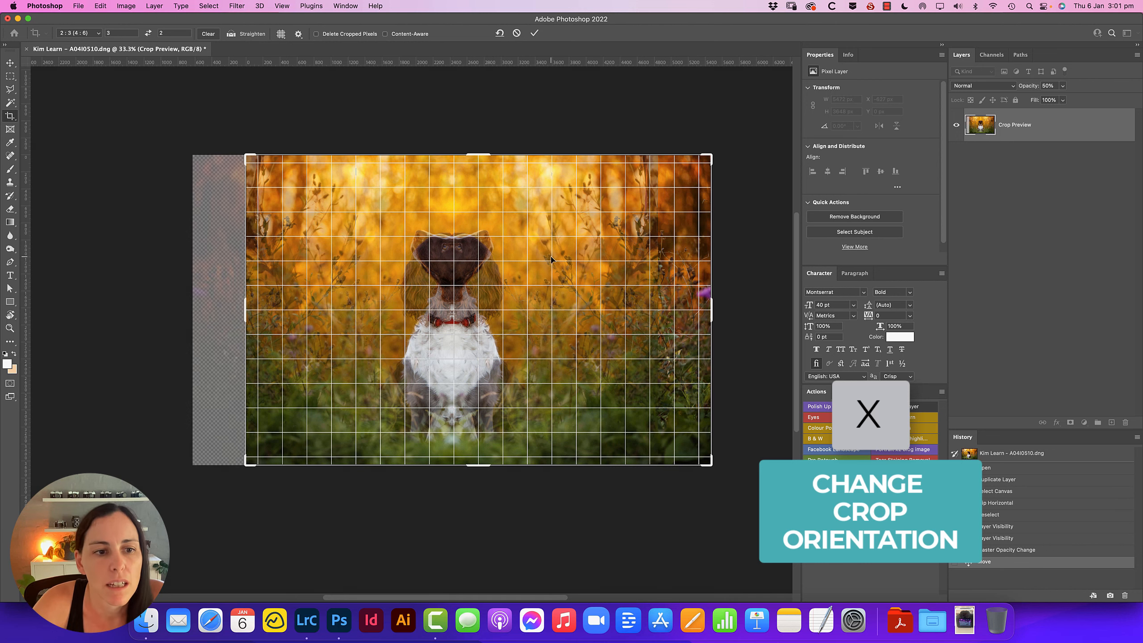
drag(550, 325, 588, 319)
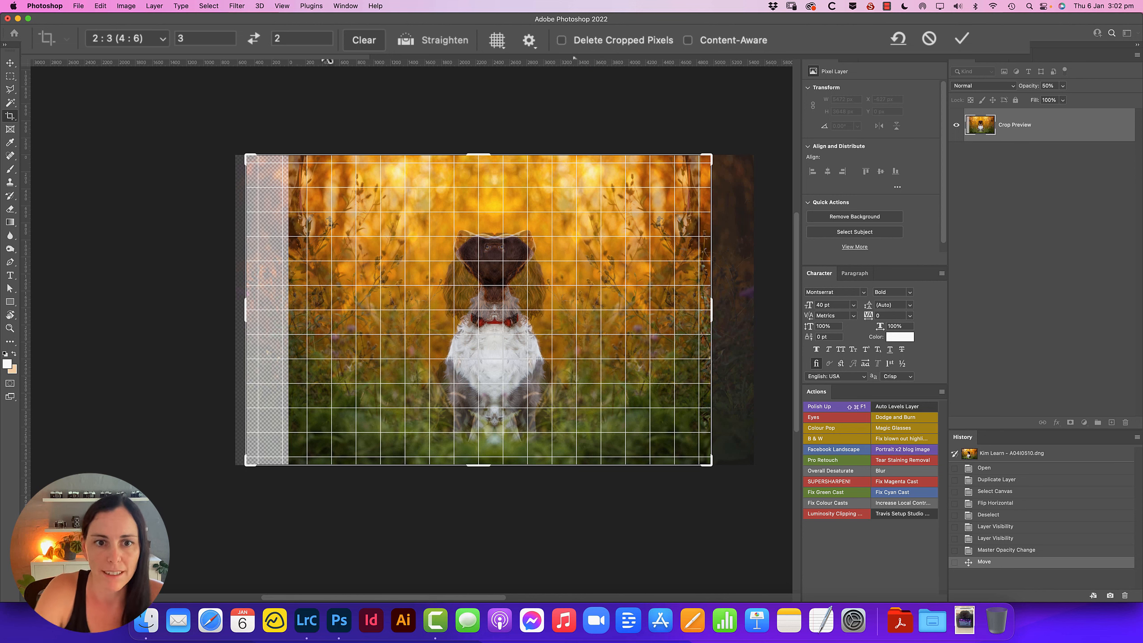
key(Return)
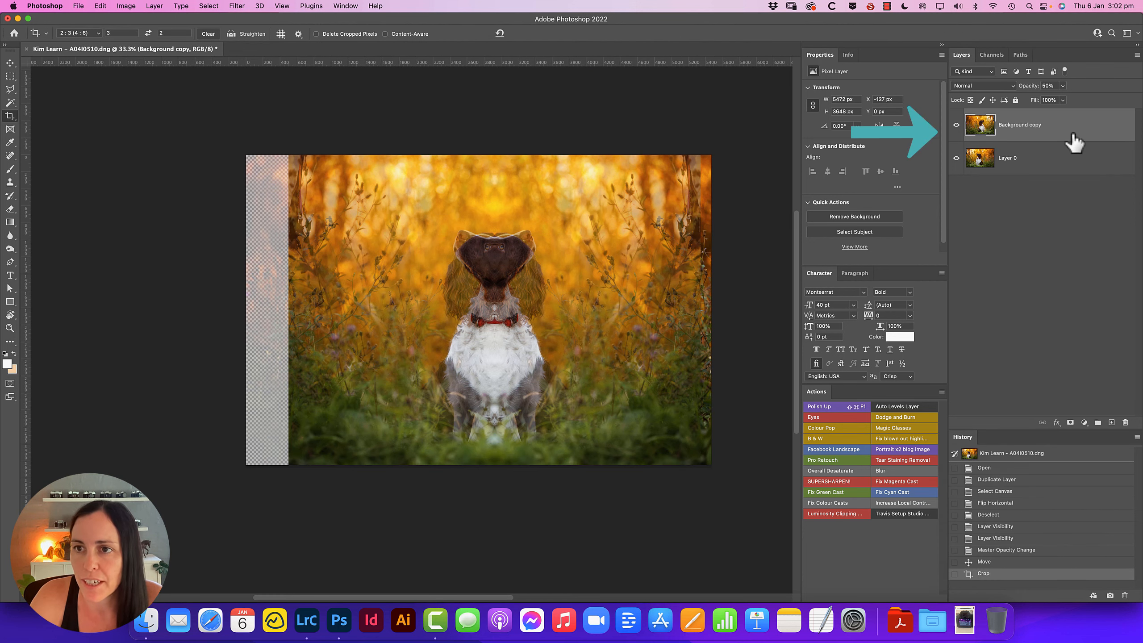
Restore the Background copy layer's opacity to 100% and compare the image with and without that layer
click(1063, 85)
drag(1065, 97, 1038, 96)
click(1044, 248)
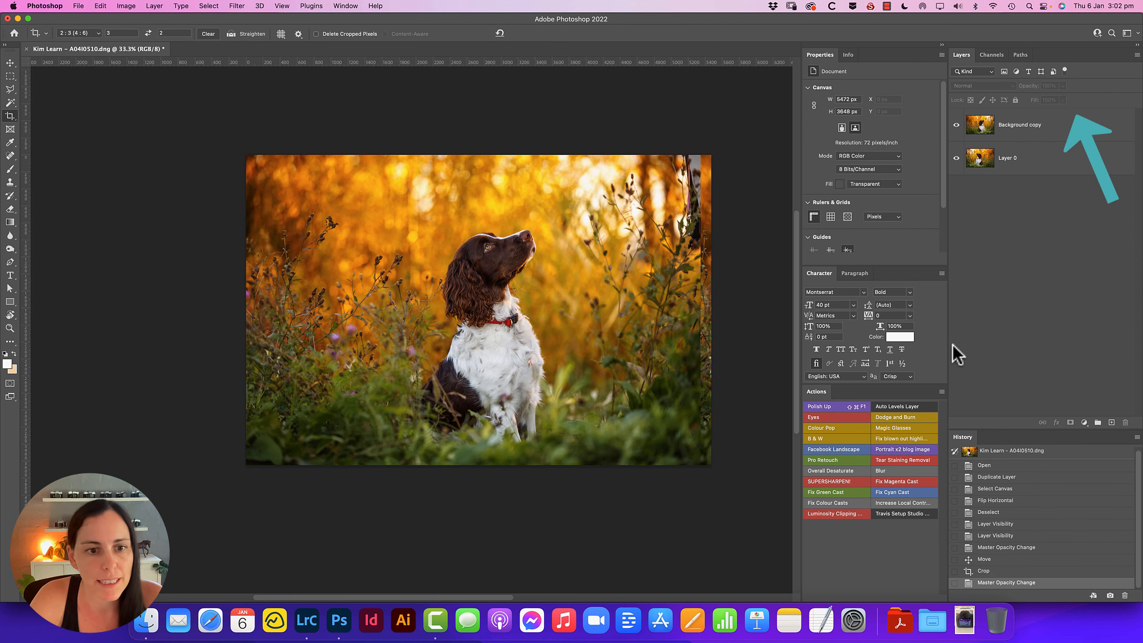
click(956, 126)
click(956, 126)
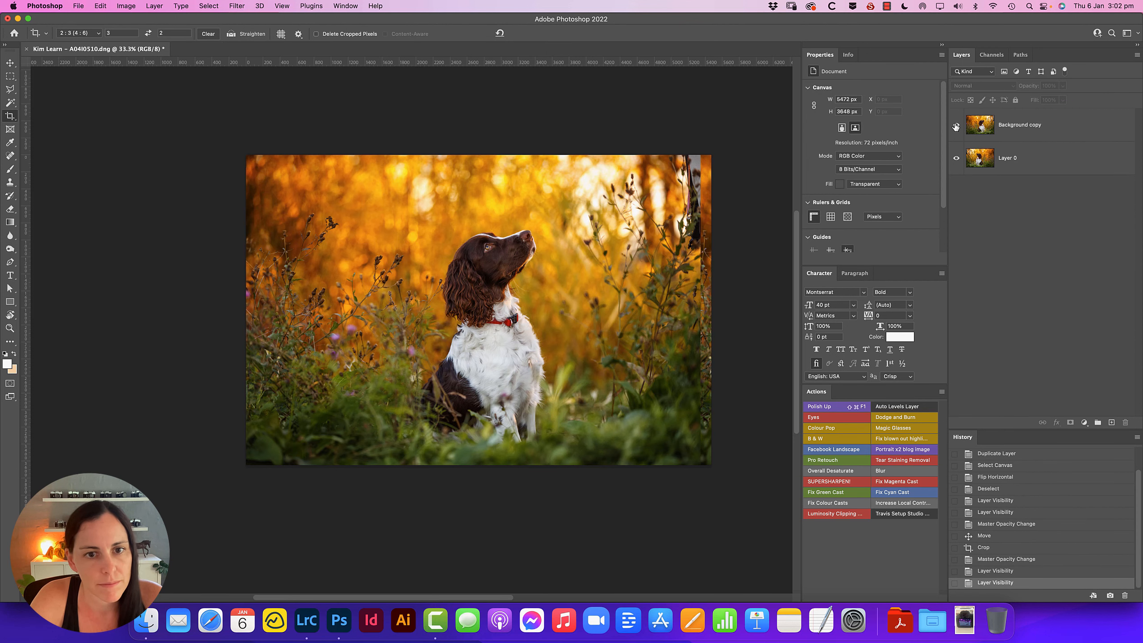
Add a black layer mask to the Background copy layer
click(1059, 132)
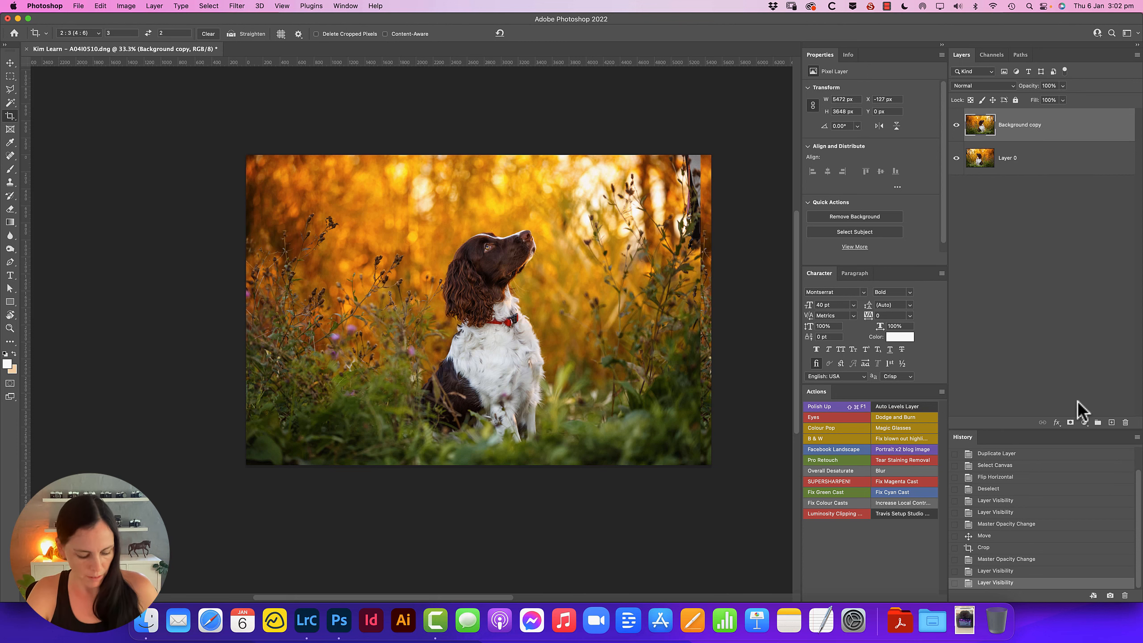
alt+click(1070, 424)
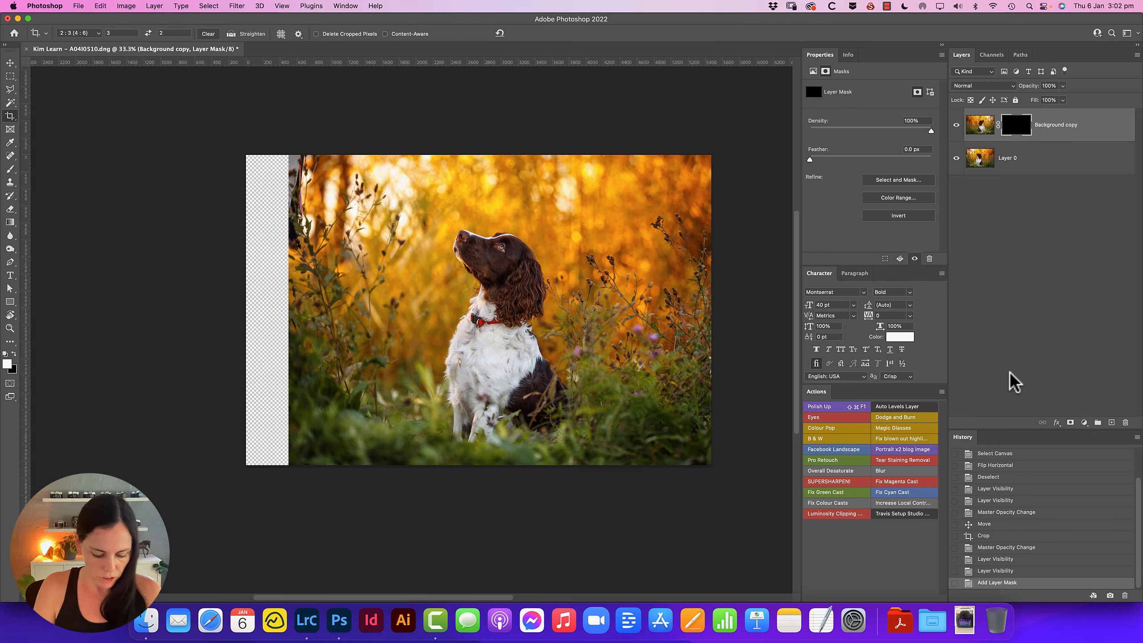
Paint white on the mask with a 1700 px brush down the image's left side, revealing the mirrored background over the empty strip
key(b)
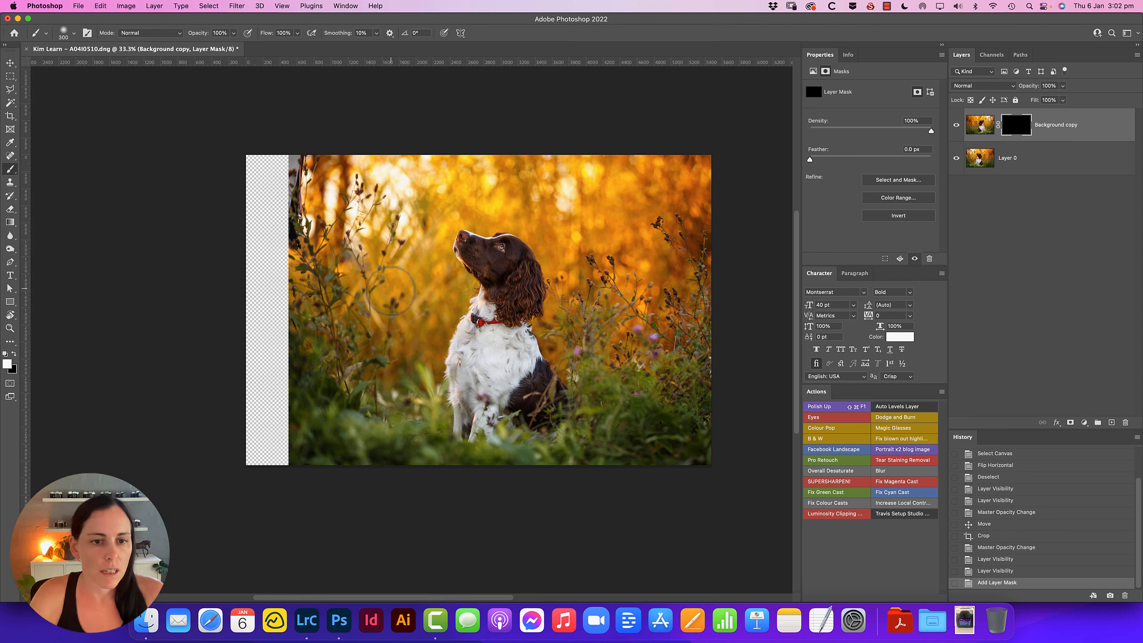
key(bracketright)
key(bracketright)
key(bracketright)
key(bracketright)
key(bracketright)
key(bracketright)
key(bracketright)
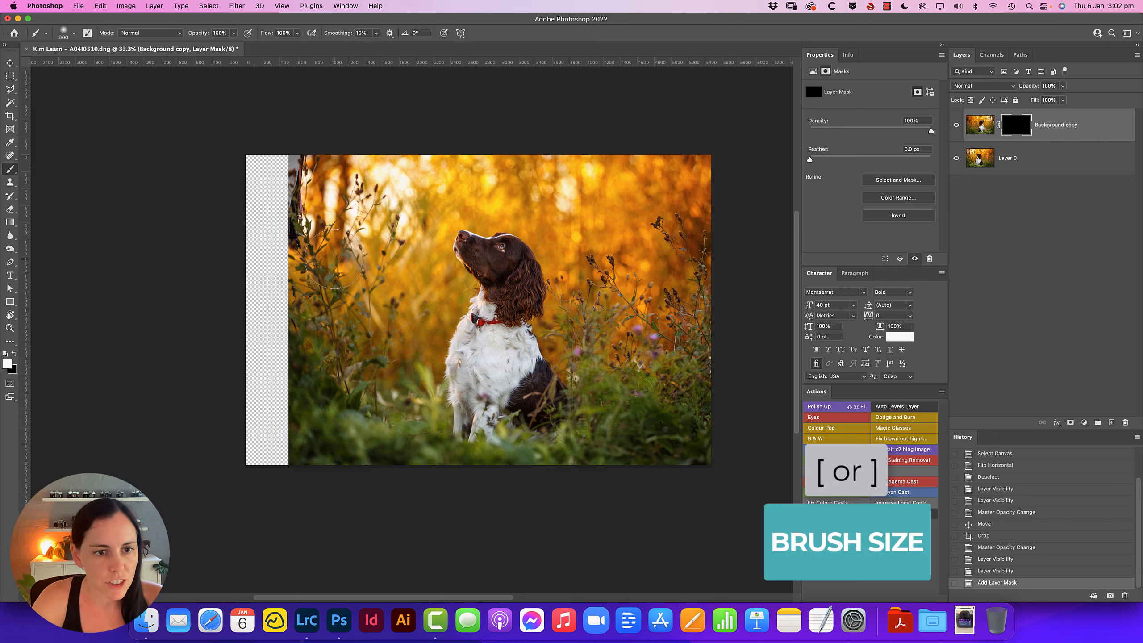
key(bracketright)
key(bracketright)
key(bracketright)
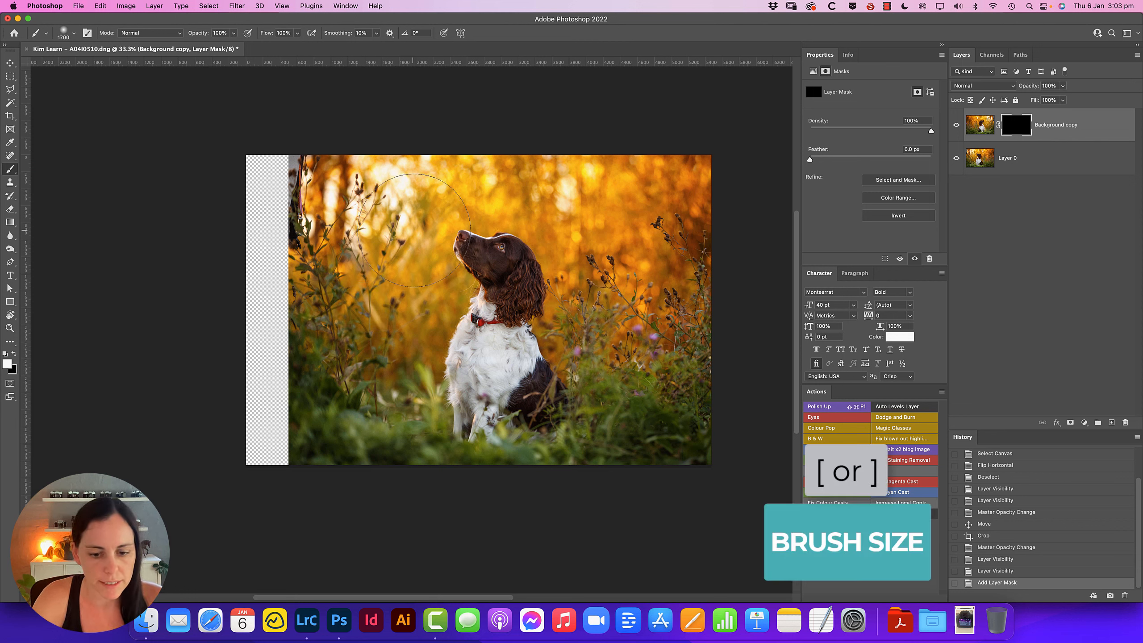
key(bracketright)
key(bracketright)
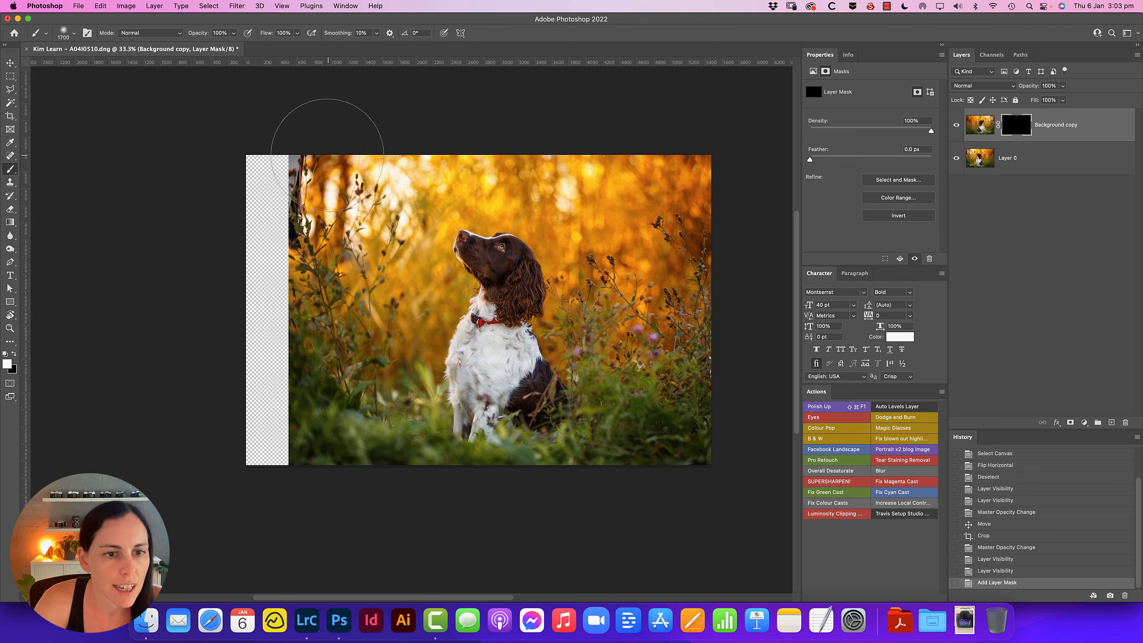
mouse_move(297, 189)
mouse_down()
mouse_move(282, 232)
mouse_move(293, 140)
mouse_move(262, 252)
mouse_move(256, 243)
mouse_move(277, 302)
mouse_move(225, 396)
mouse_move(230, 371)
mouse_move(255, 473)
mouse_up()
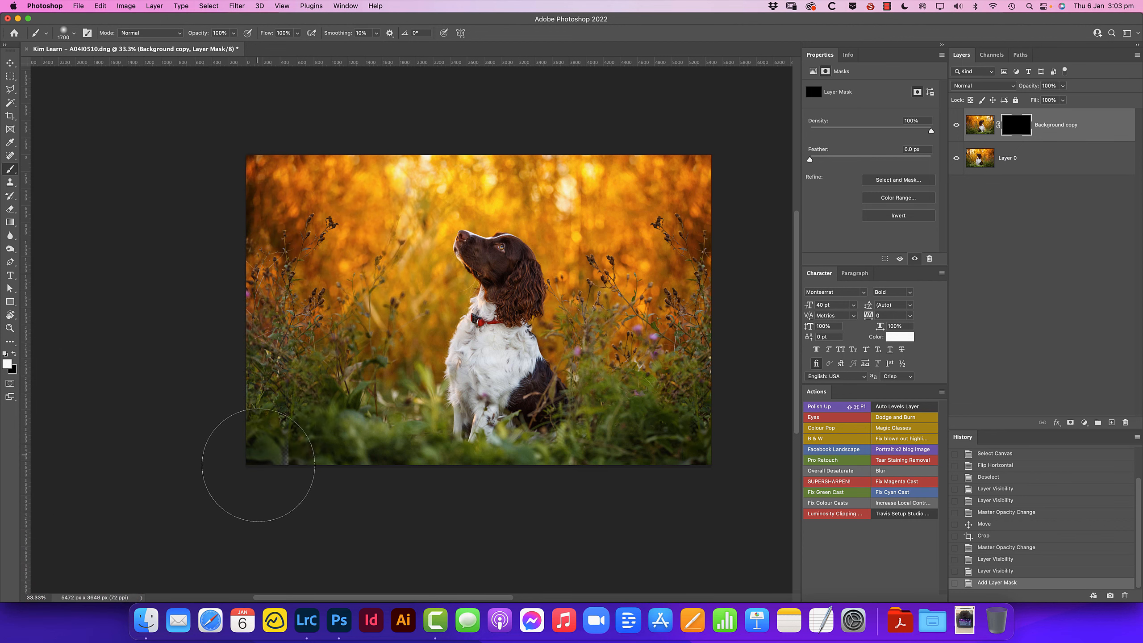
click(956, 157)
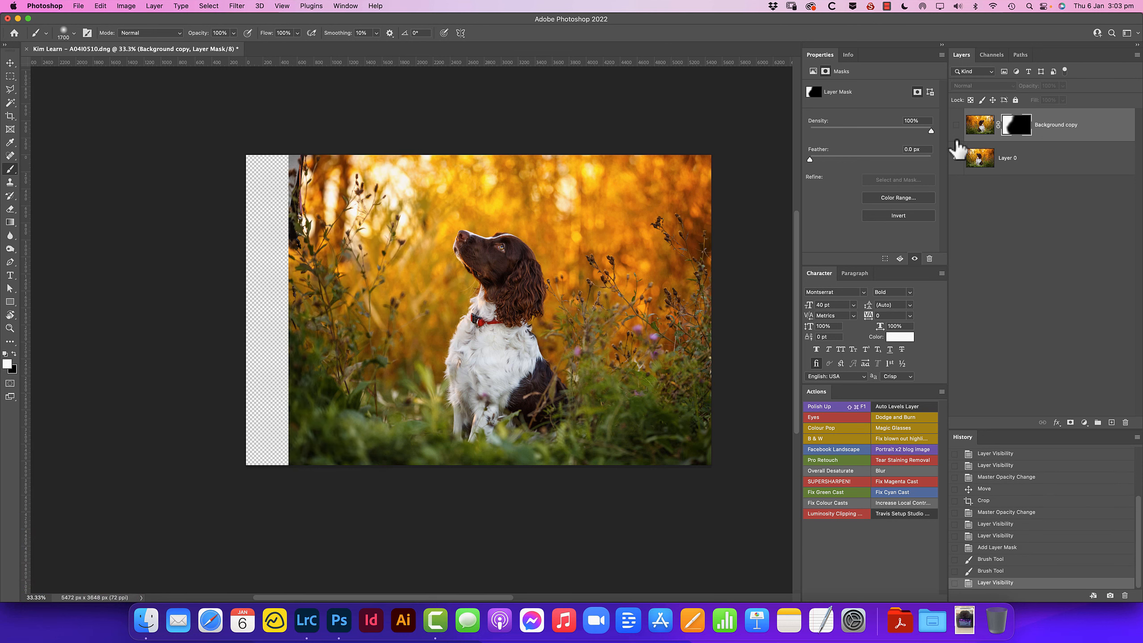
click(957, 158)
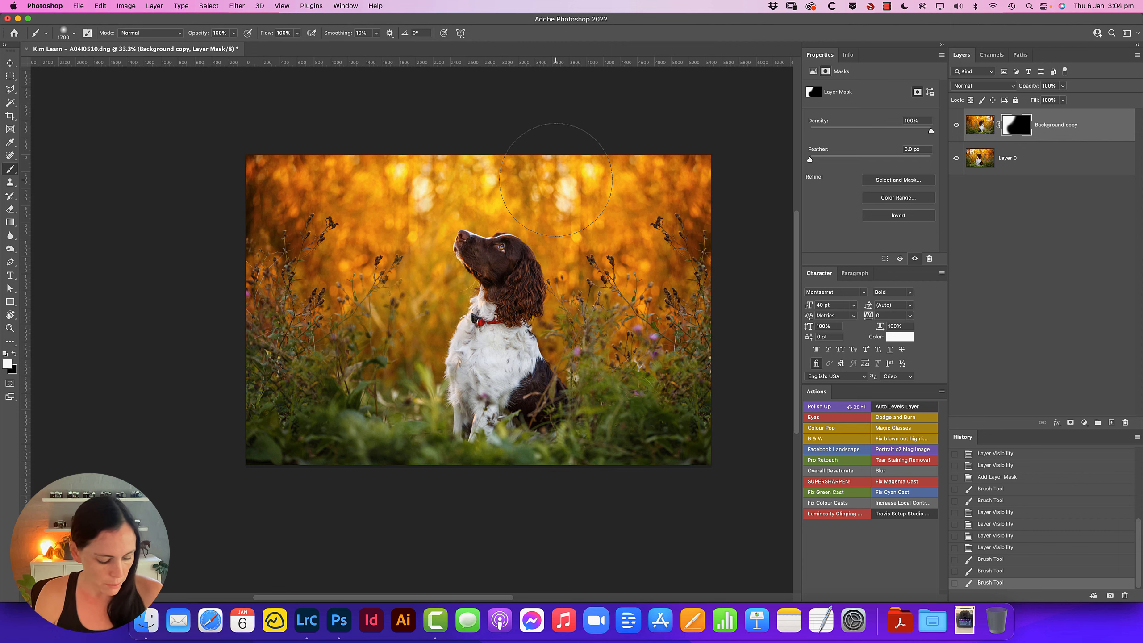
Crop again at the 2:3 ratio, shifting the image slightly left so the dog sits centred in the frame
key(c)
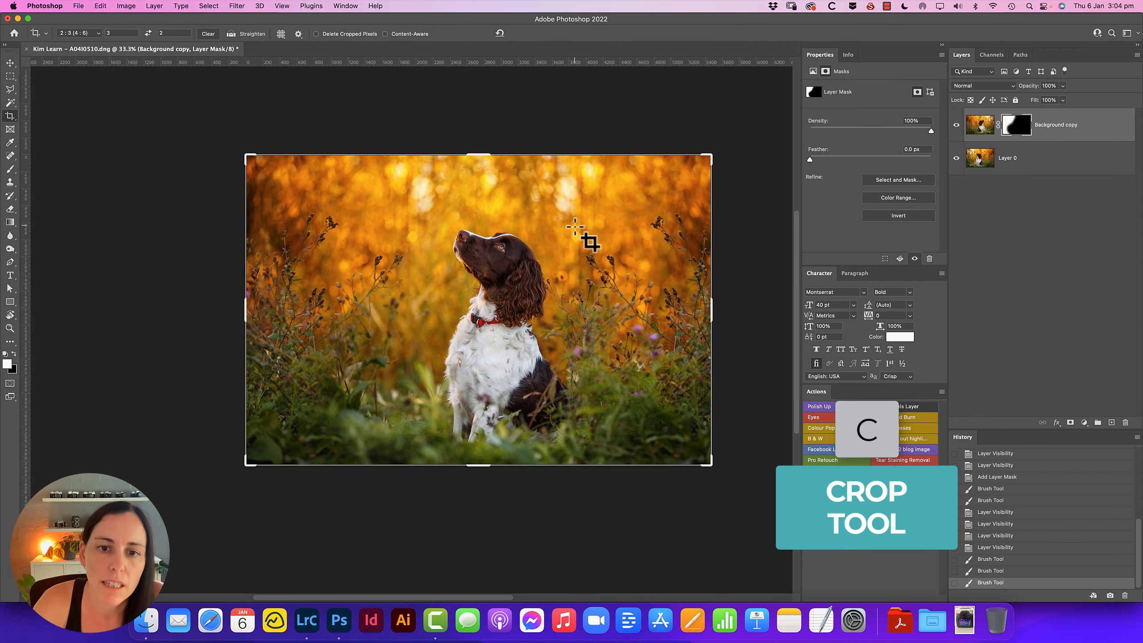
click(598, 244)
mouse_move(618, 258)
mouse_down()
mouse_move(595, 257)
mouse_move(613, 257)
mouse_move(607, 274)
mouse_up()
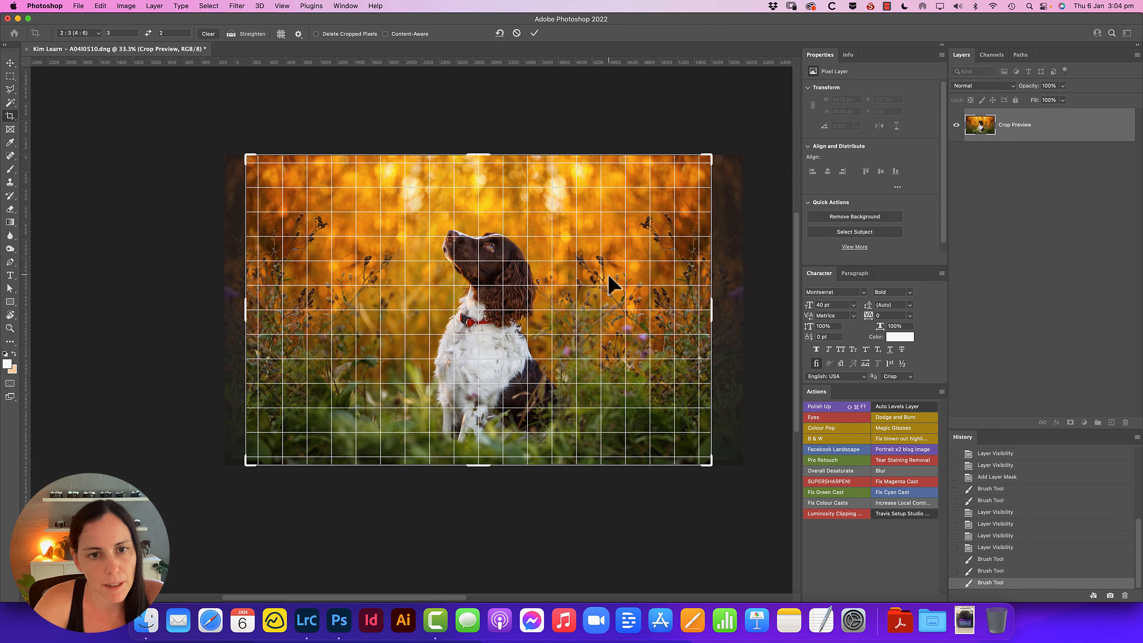
key(Return)
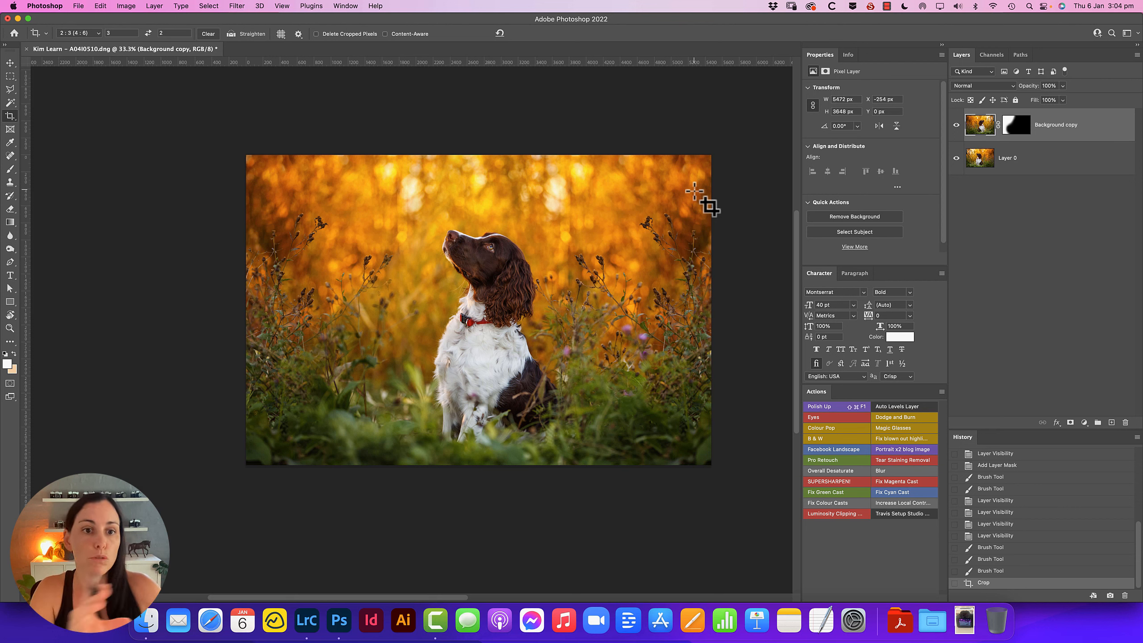
Compare the image with and without the Background copy layer
click(957, 124)
click(957, 125)
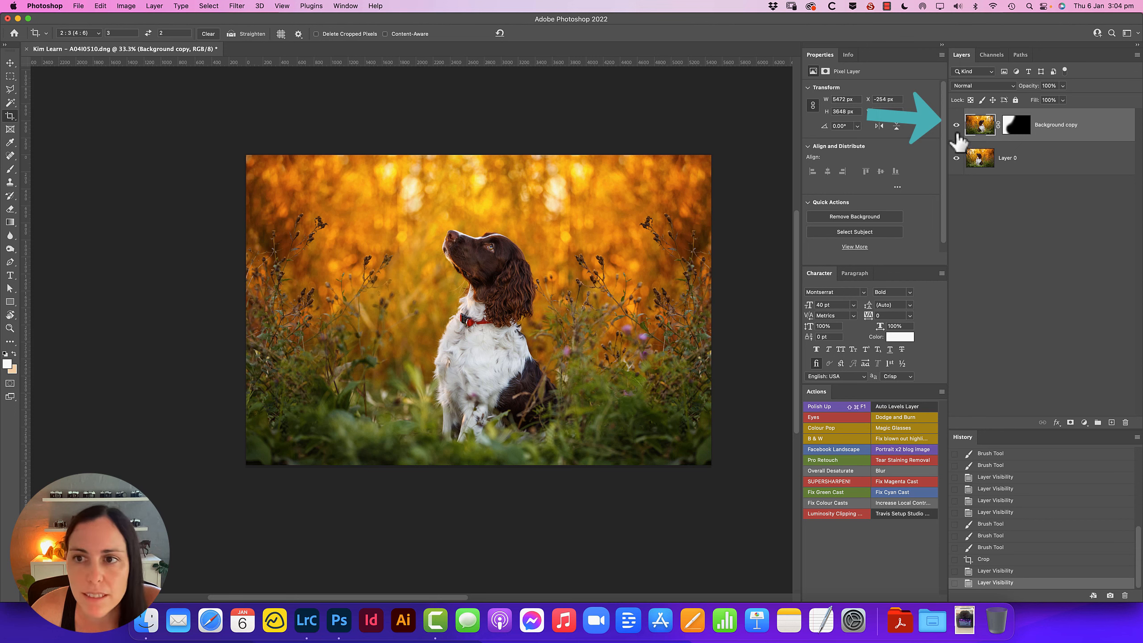
double_click(957, 124)
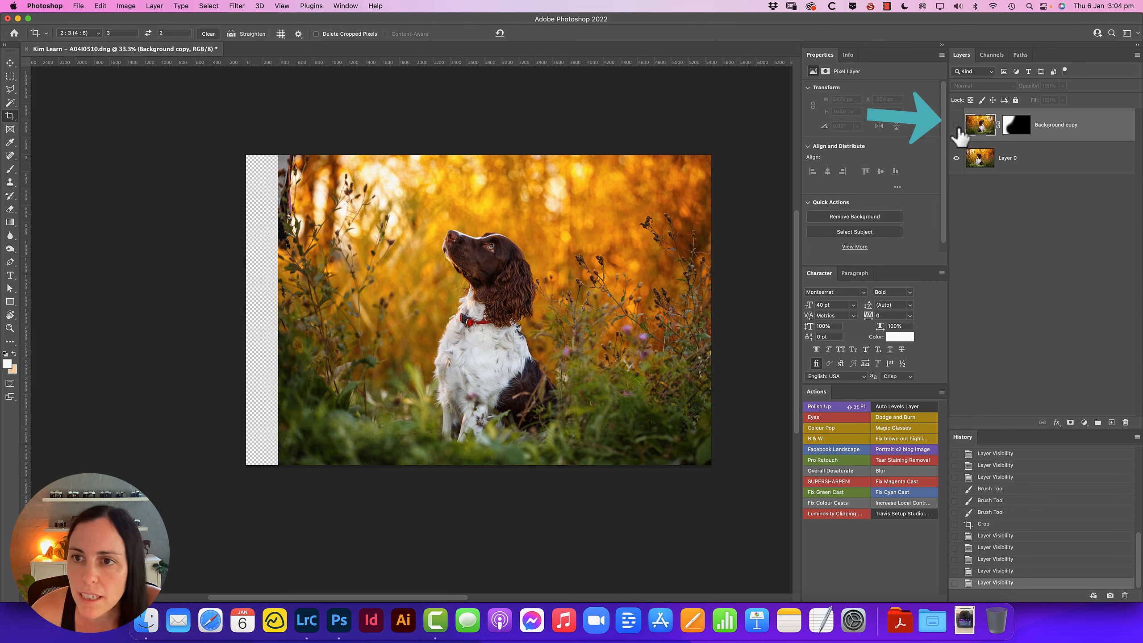
click(957, 125)
Paint black on the Background copy mask with a 500 px brush over the foliage left of the dog, and compare by toggling the layers
click(1010, 133)
scroll(439, 255, up, 1)
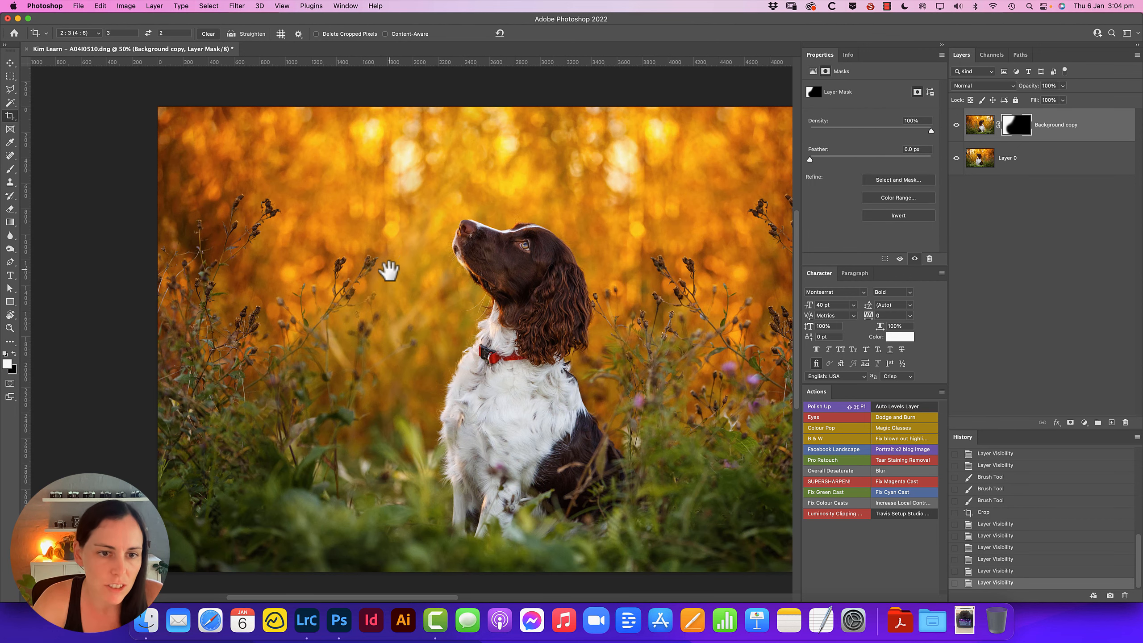
scroll(419, 280, left, 4)
mouse_move(439, 288)
mouse_down()
mouse_move(461, 238)
mouse_move(439, 231)
mouse_up()
key(b)
key(x)
key(bracketleft)
key(bracketleft)
click(957, 125)
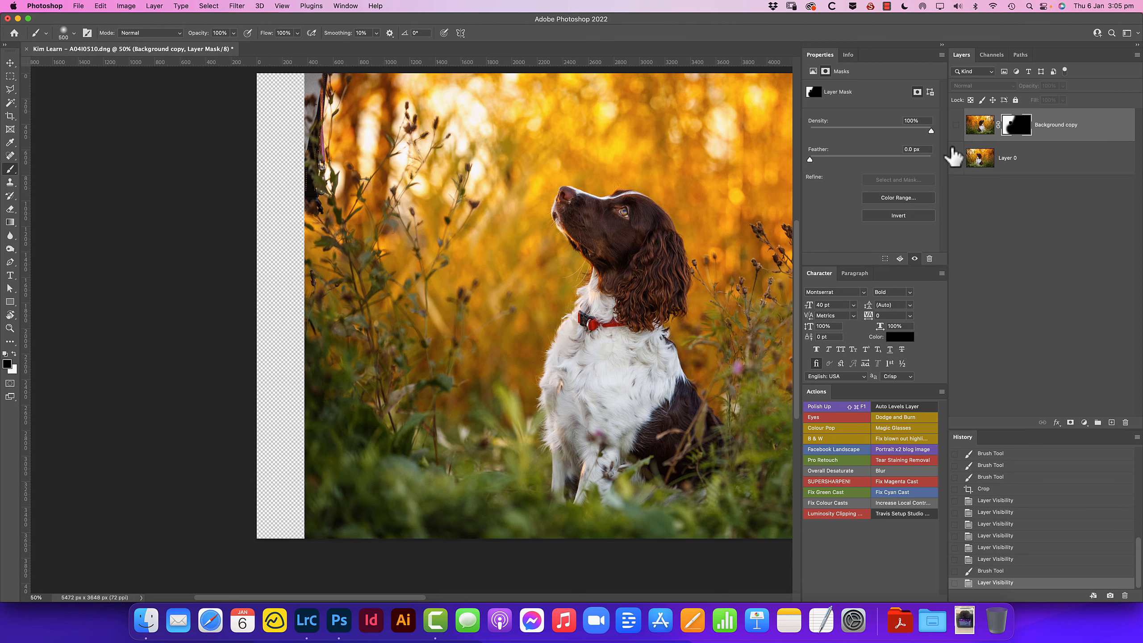
click(956, 157)
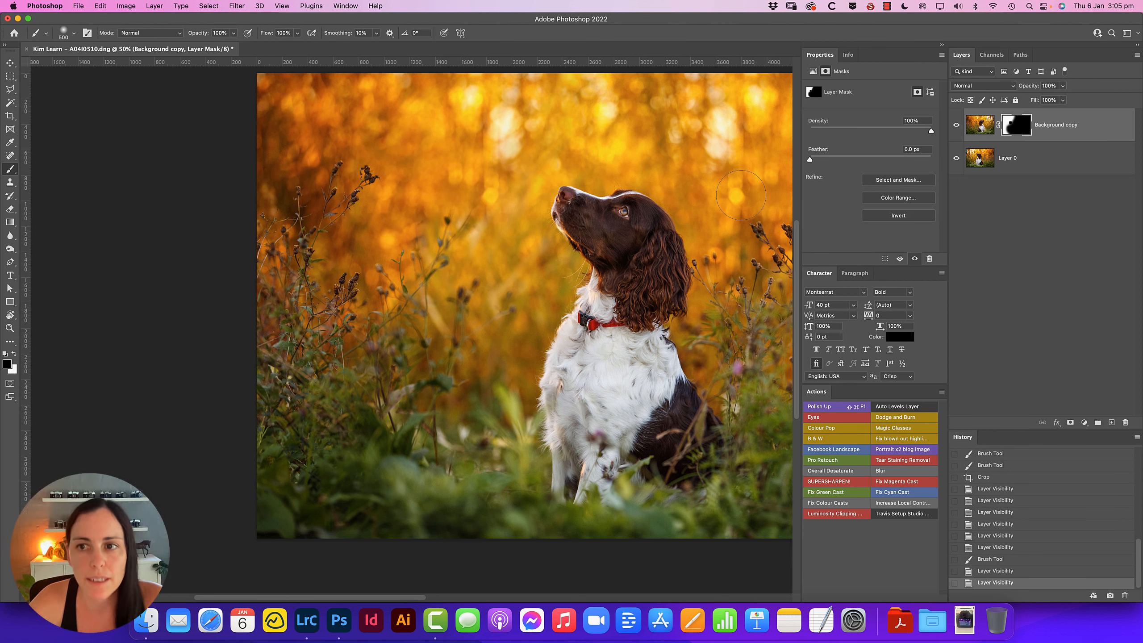
Flatten the image into a single Background layer
key(super+alt+shift+f)
key(super+z)
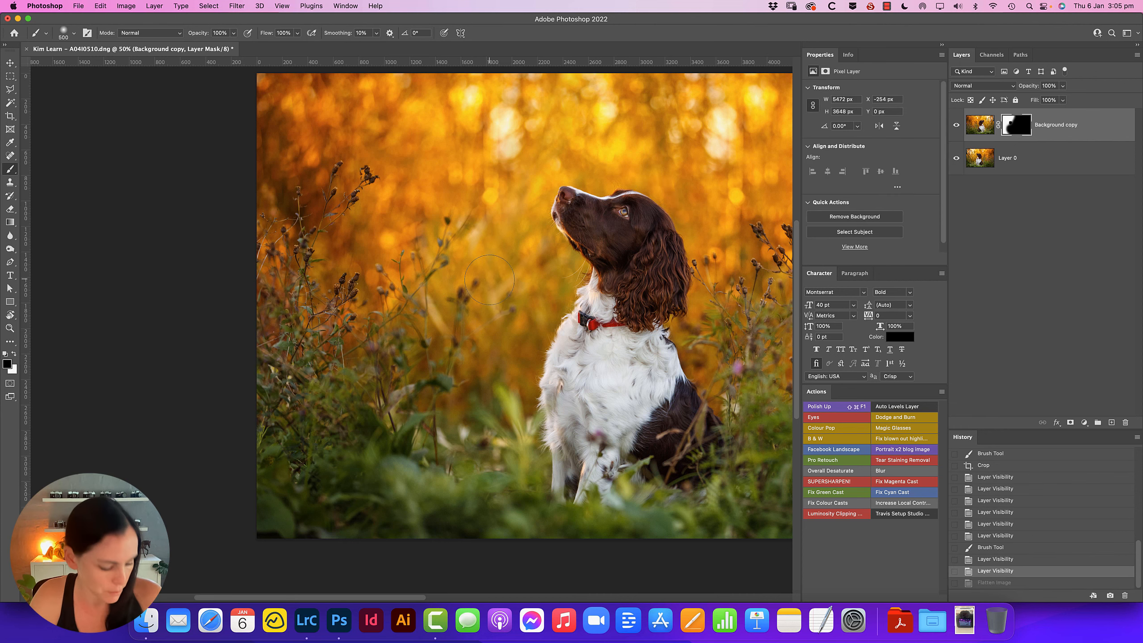
key(super+shift+z)
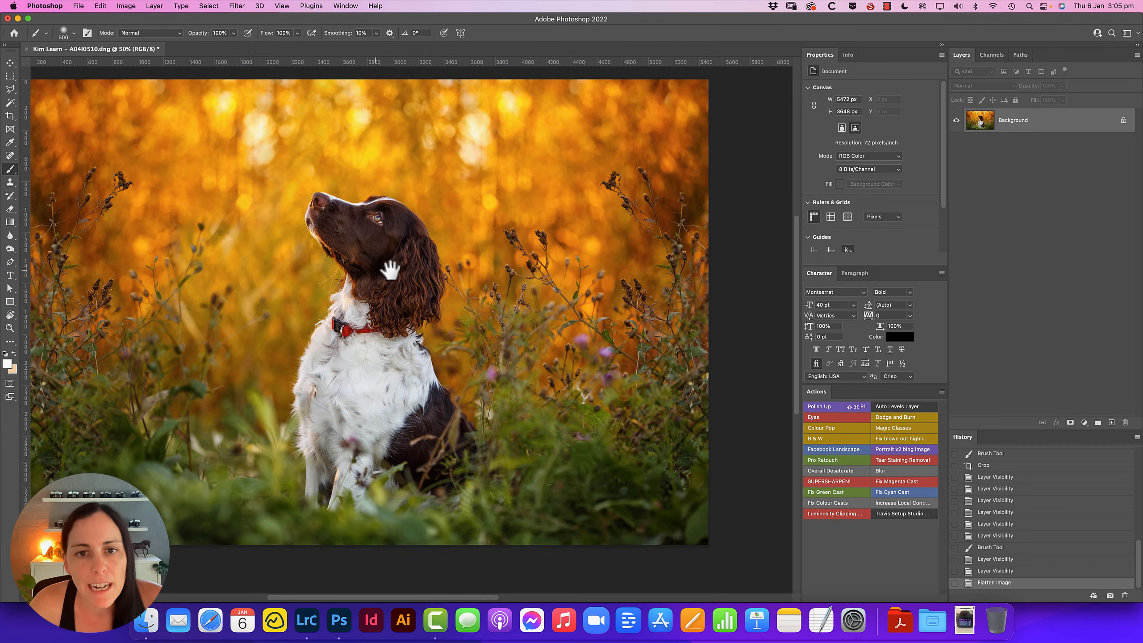
Examine the bokeh highlights above the dog and the foliage on both sides for obvious mirrored duplicates
drag(390, 270, 462, 275)
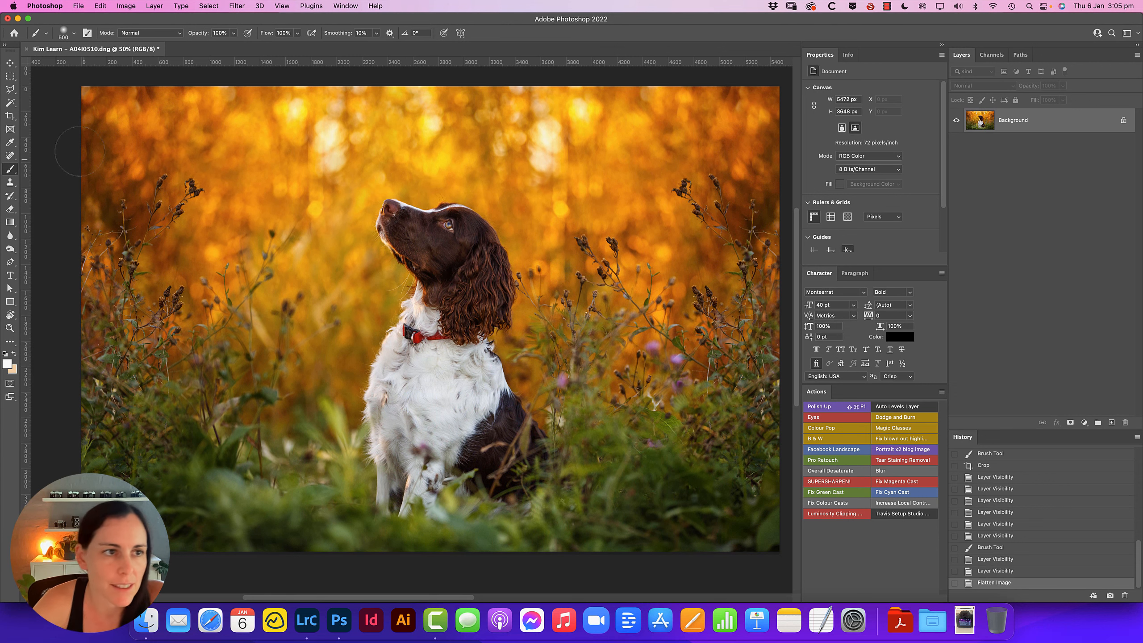
click(10, 63)
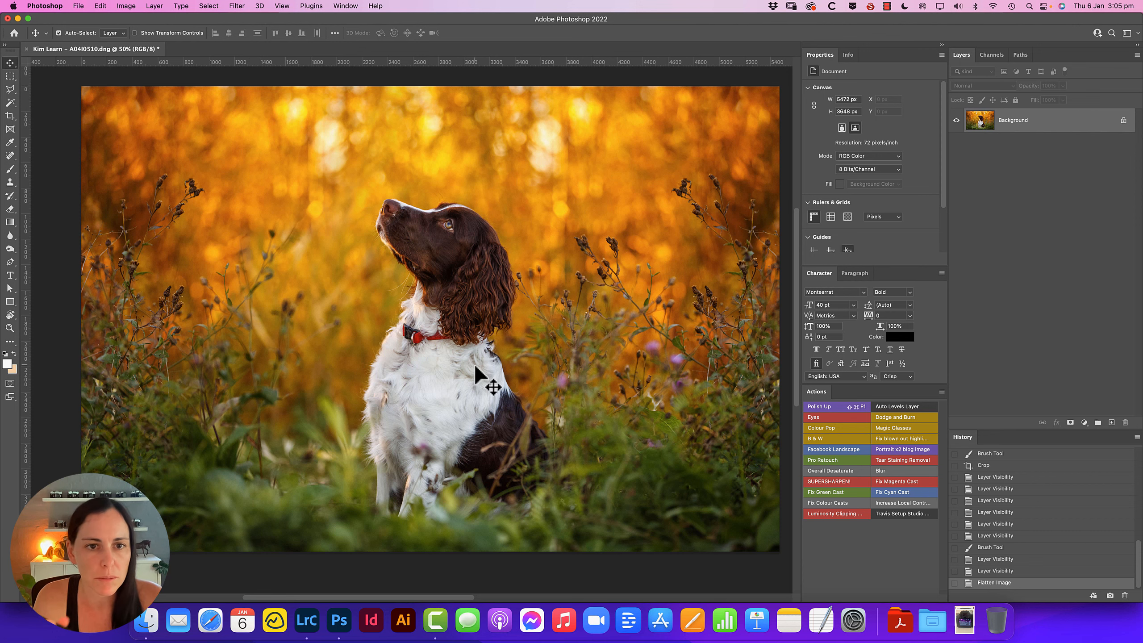
super+click(357, 199)
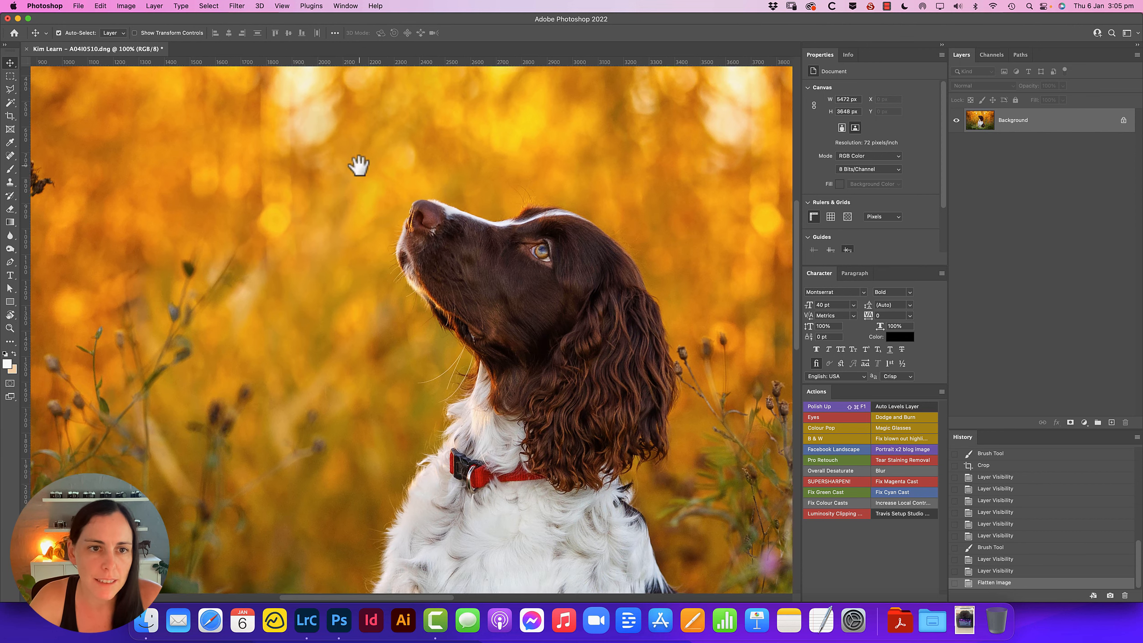
drag(357, 163, 391, 309)
drag(636, 279, 408, 271)
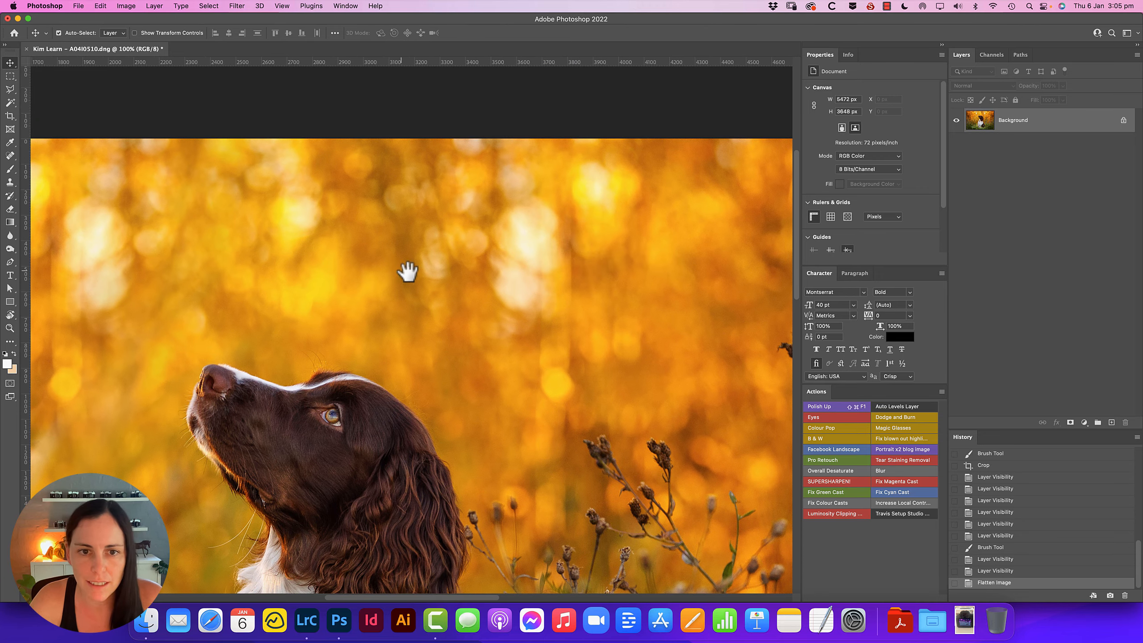
drag(288, 246, 440, 229)
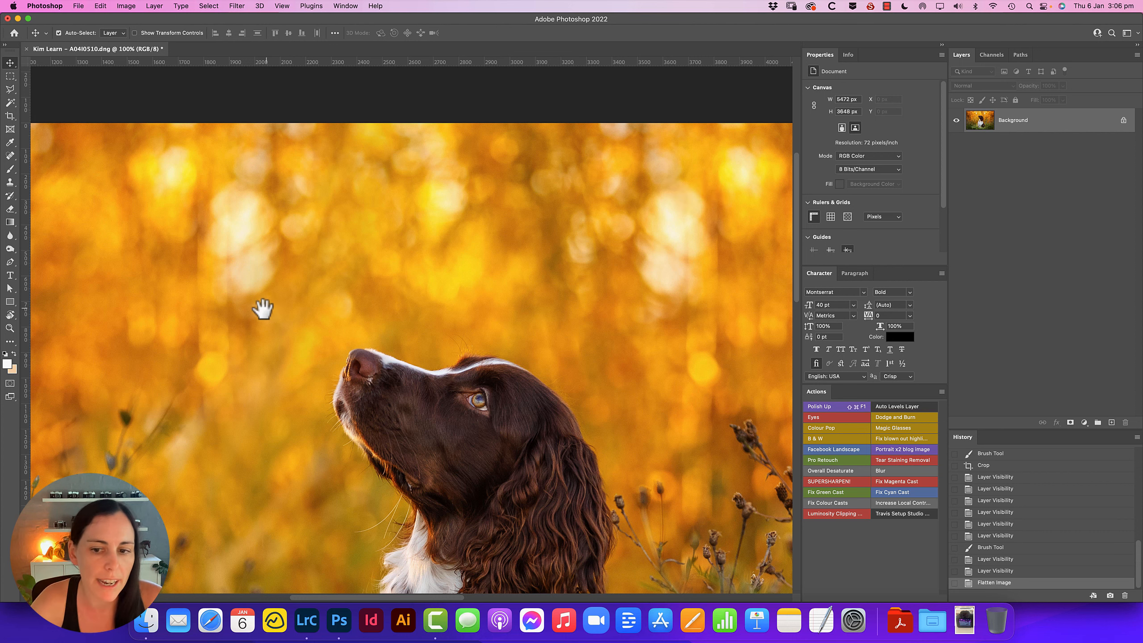
drag(262, 309, 709, 171)
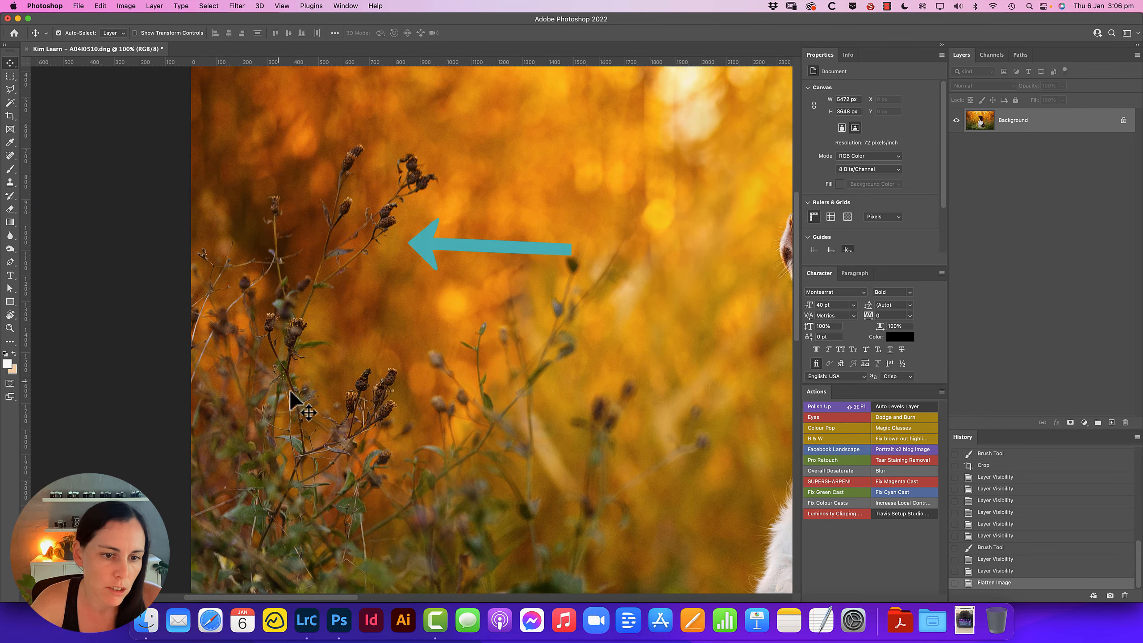
key(super+minus)
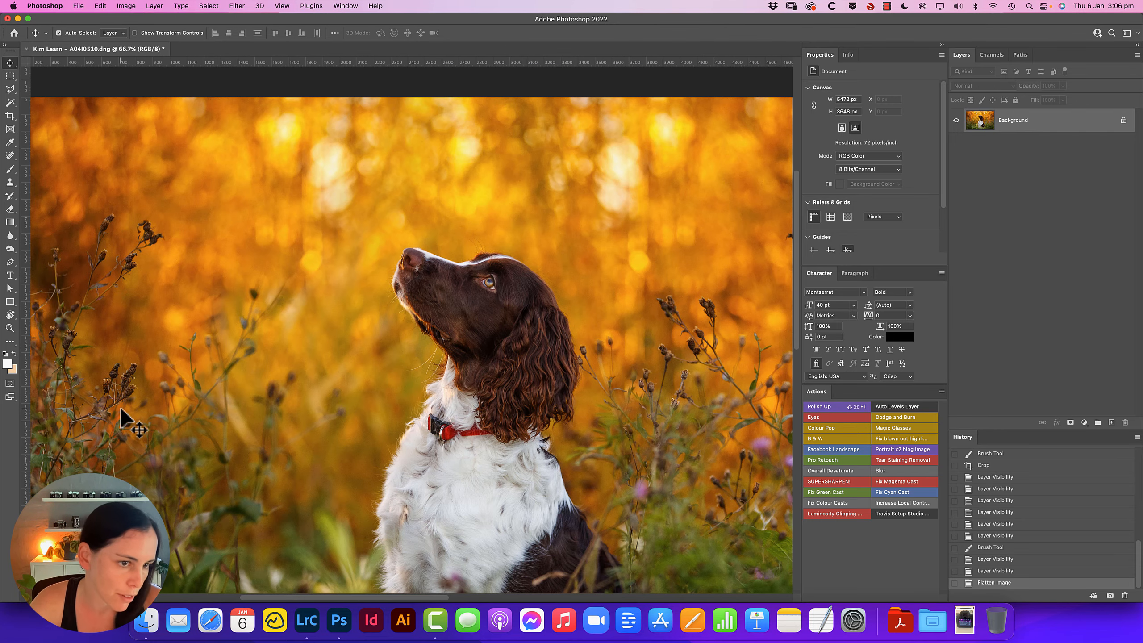
scroll(548, 378, right, 5)
scroll(548, 378, down, 1)
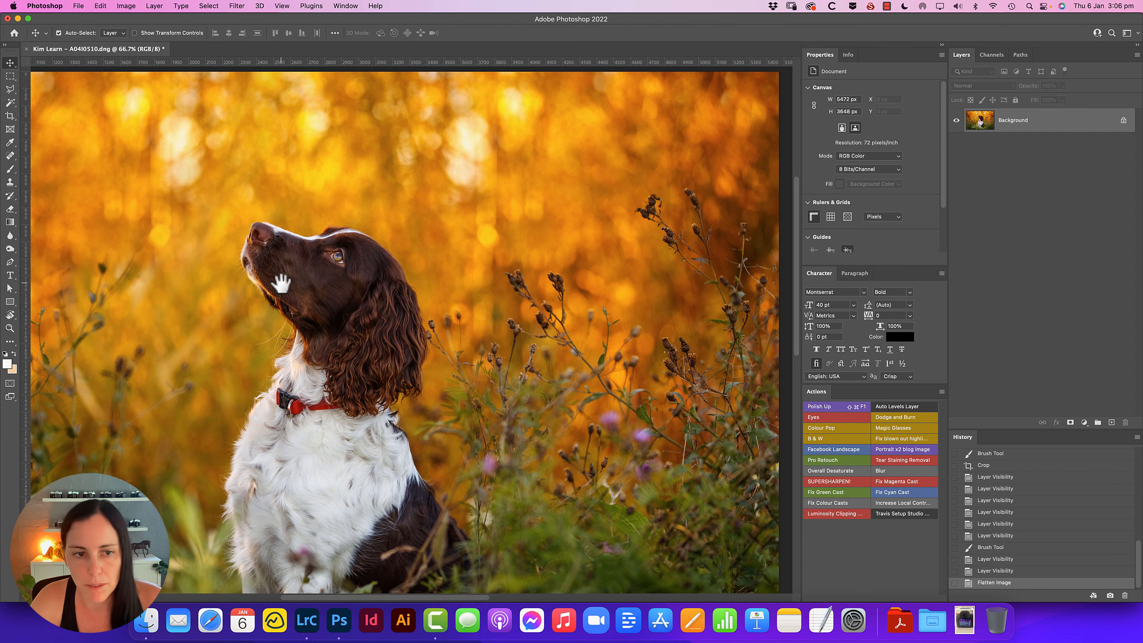
drag(273, 255, 586, 269)
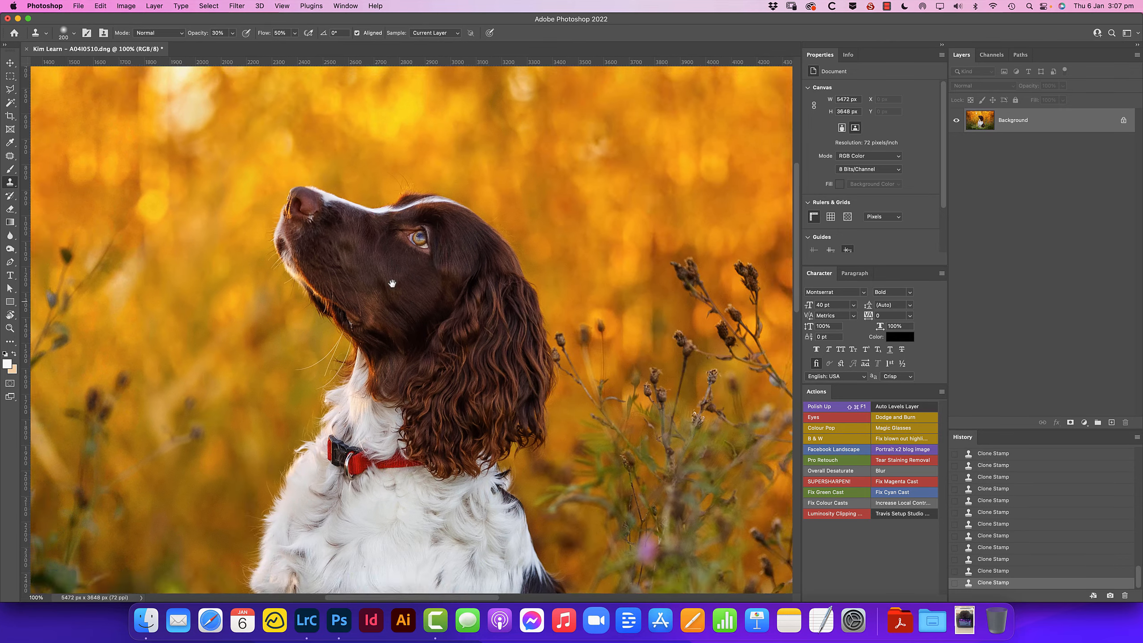
Outline the tall branching seed-head stems near the photo's right edge with the Polygonal Lasso
drag(408, 242, 581, 282)
key(super+0)
scroll(571, 498, up, 5)
key(l)
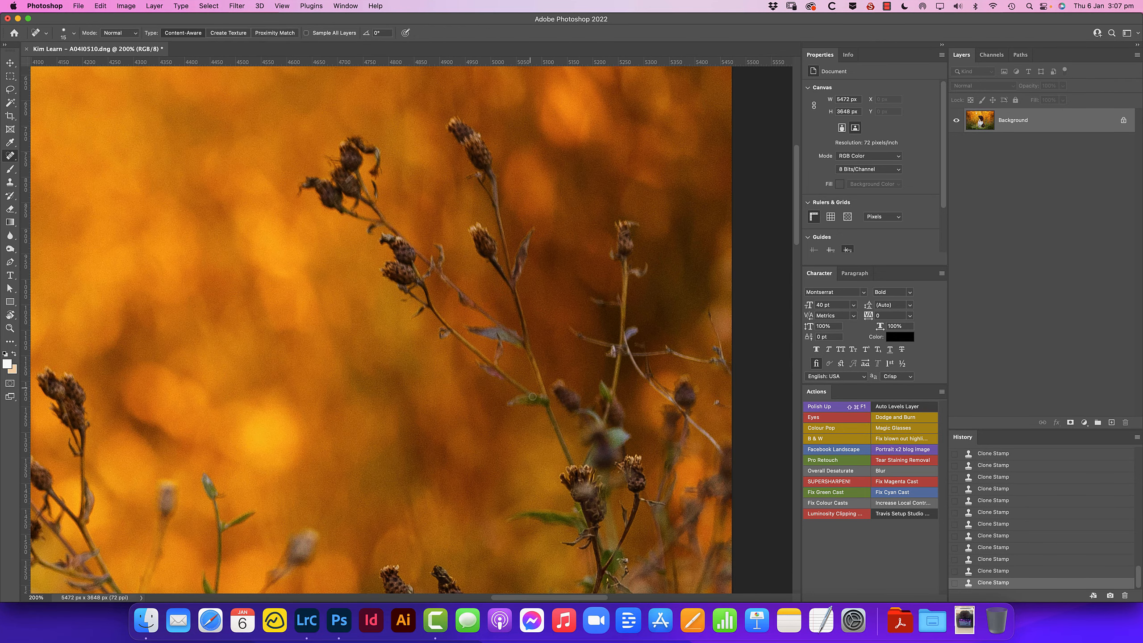
click(570, 503)
click(559, 477)
click(565, 462)
click(546, 411)
click(508, 410)
click(518, 391)
click(480, 381)
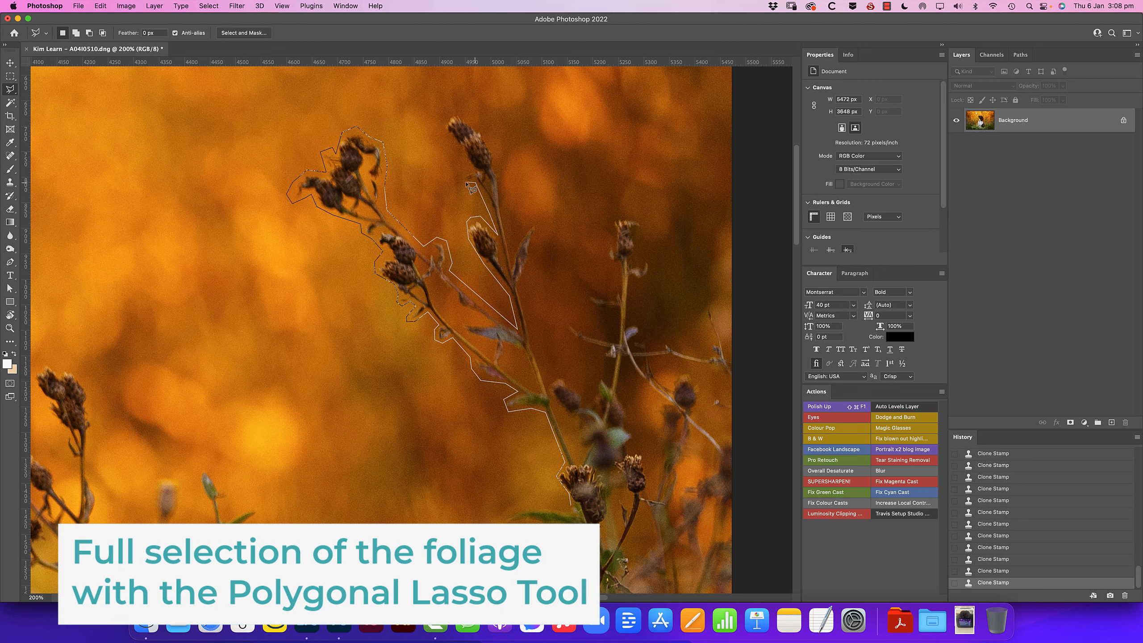
click(500, 158)
click(512, 257)
click(540, 221)
click(523, 288)
click(546, 381)
click(562, 375)
click(588, 400)
click(597, 375)
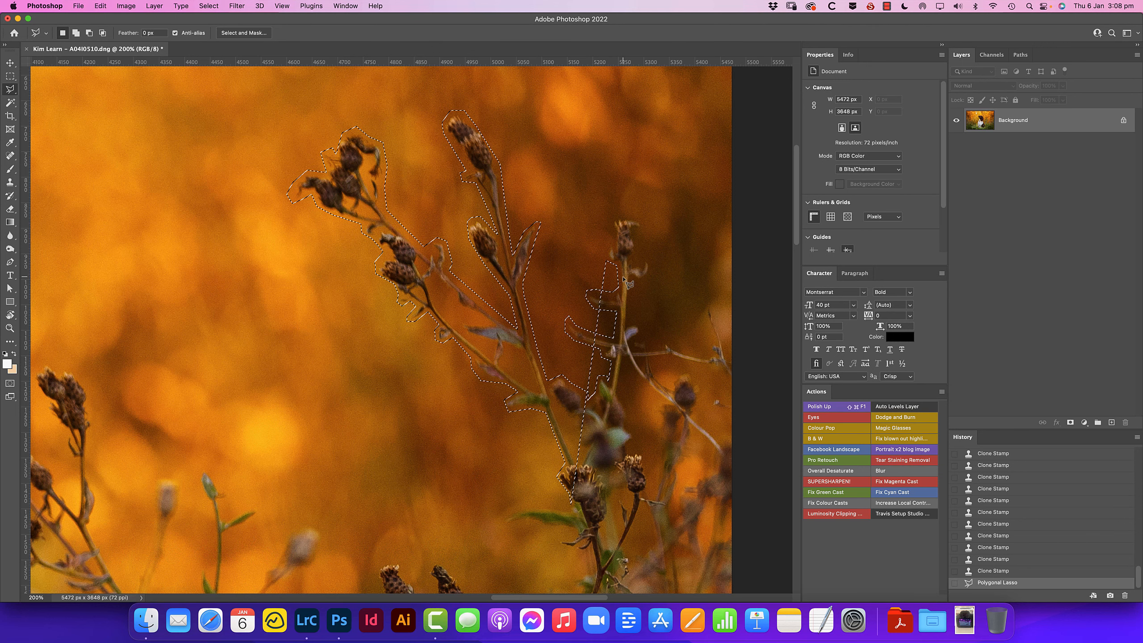
Subtract the rough area around the upright stem at the right edge and add that stem, its side branches and the lower leaf to the selection
double_click(607, 262)
double_click(590, 427)
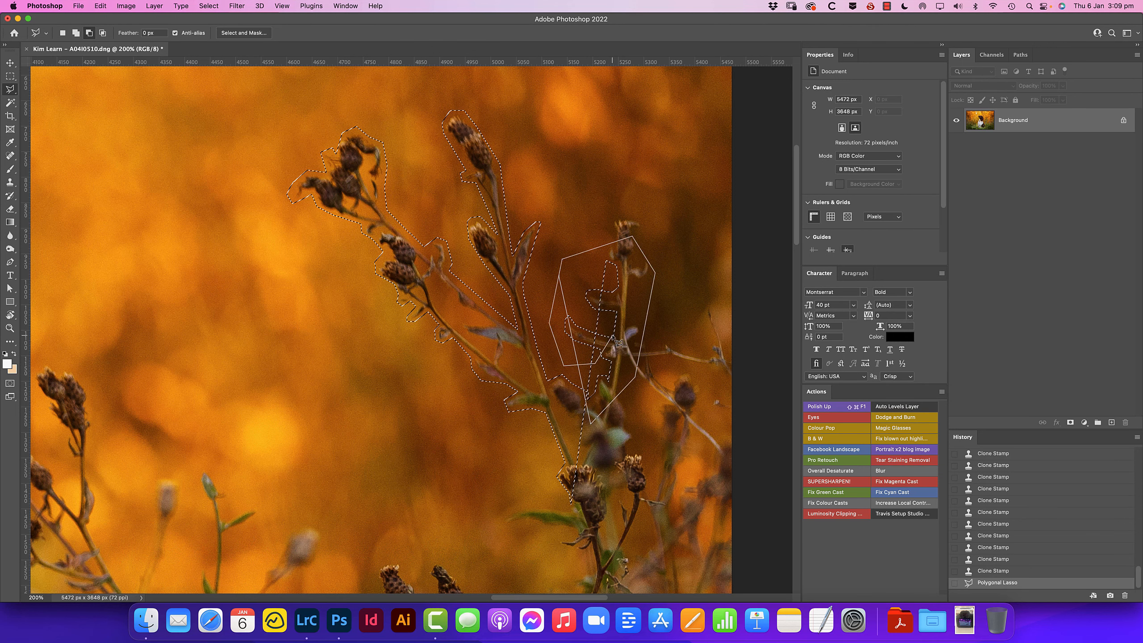
click(583, 390)
click(615, 339)
click(617, 312)
click(595, 310)
click(587, 291)
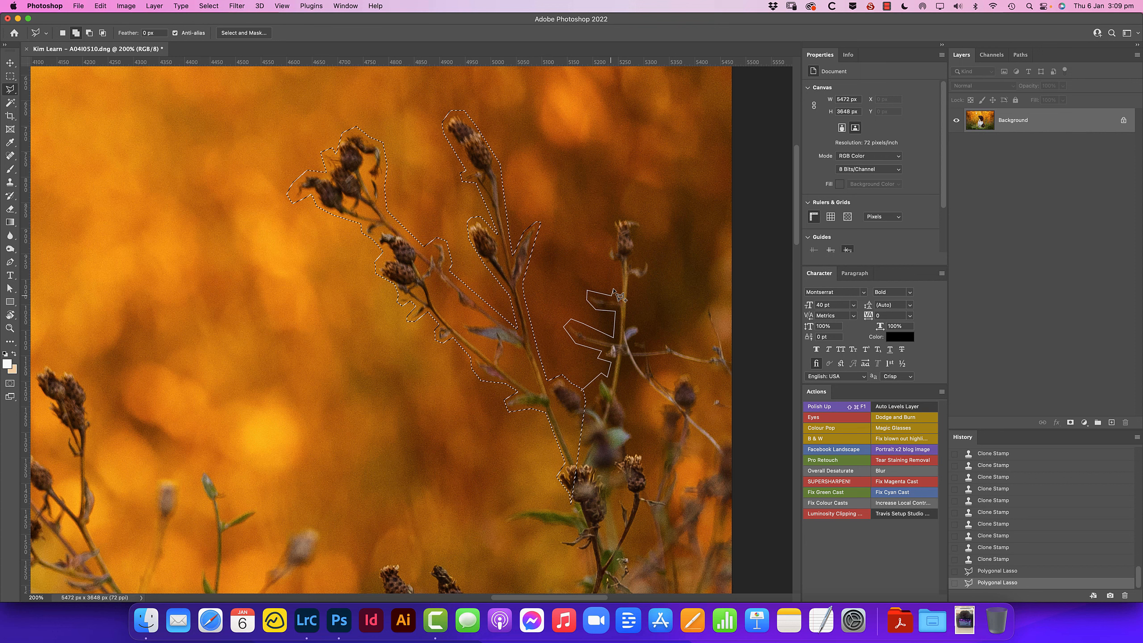
click(644, 223)
click(651, 277)
click(642, 324)
click(657, 362)
click(685, 373)
click(700, 405)
click(723, 462)
click(629, 368)
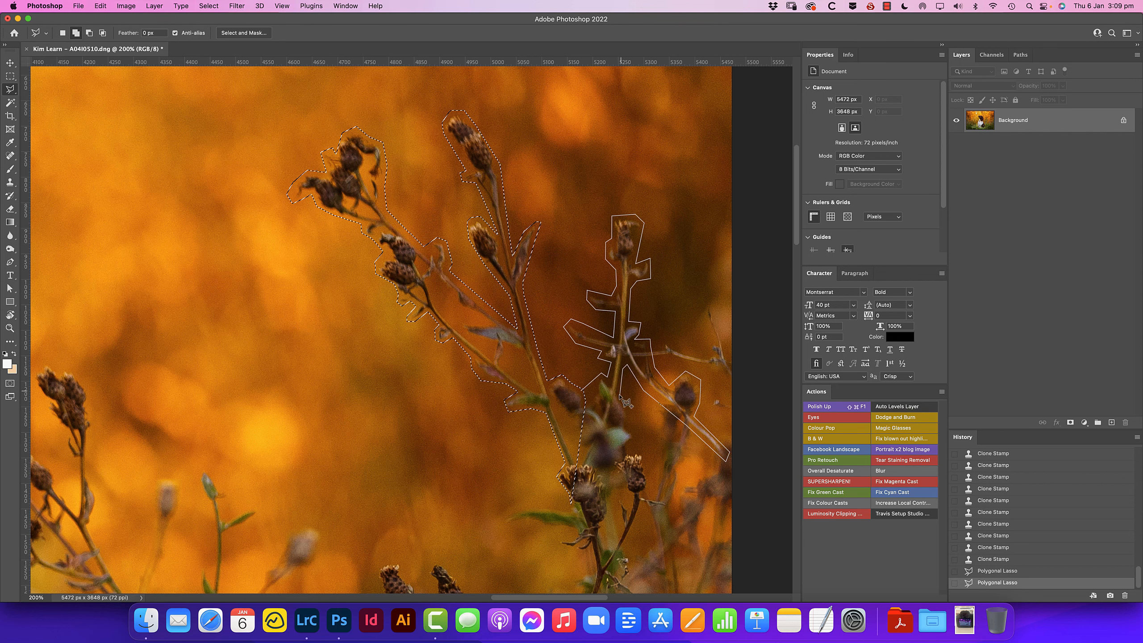
click(635, 439)
click(648, 493)
click(628, 556)
click(606, 569)
click(556, 539)
click(499, 522)
click(531, 508)
double_click(597, 413)
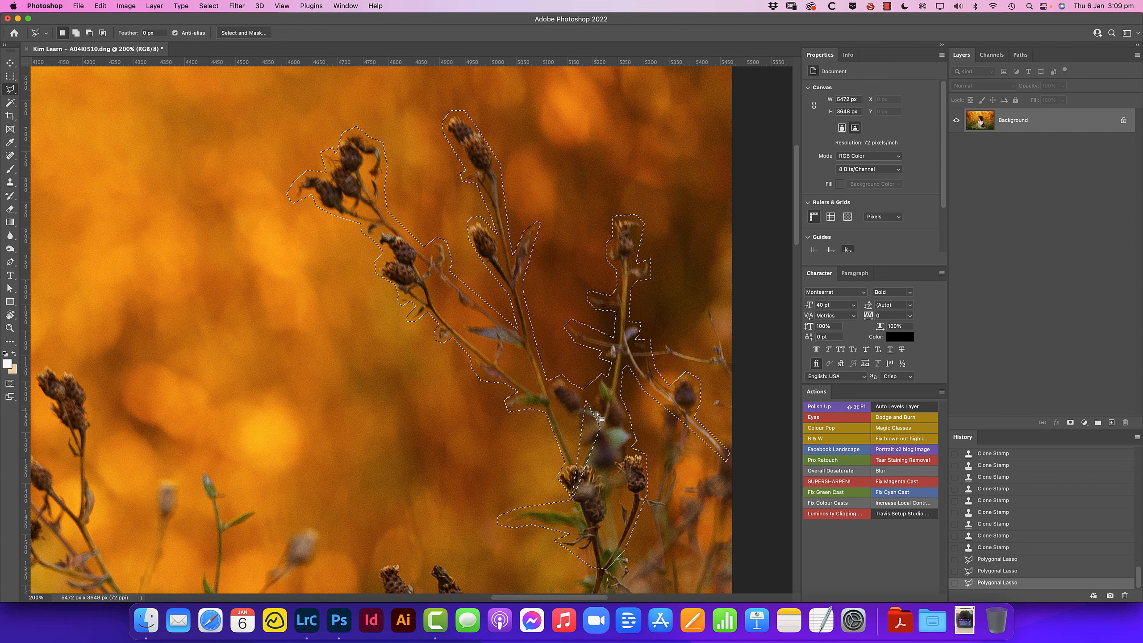
Remove the selected foliage with a Content-Aware fill at 100% opacity and tidy the area with a 200 px Clone Stamp at 30% opacity
scroll(599, 417, down, 2)
scroll(598, 417, right, 2)
key(shift+BackSpace)
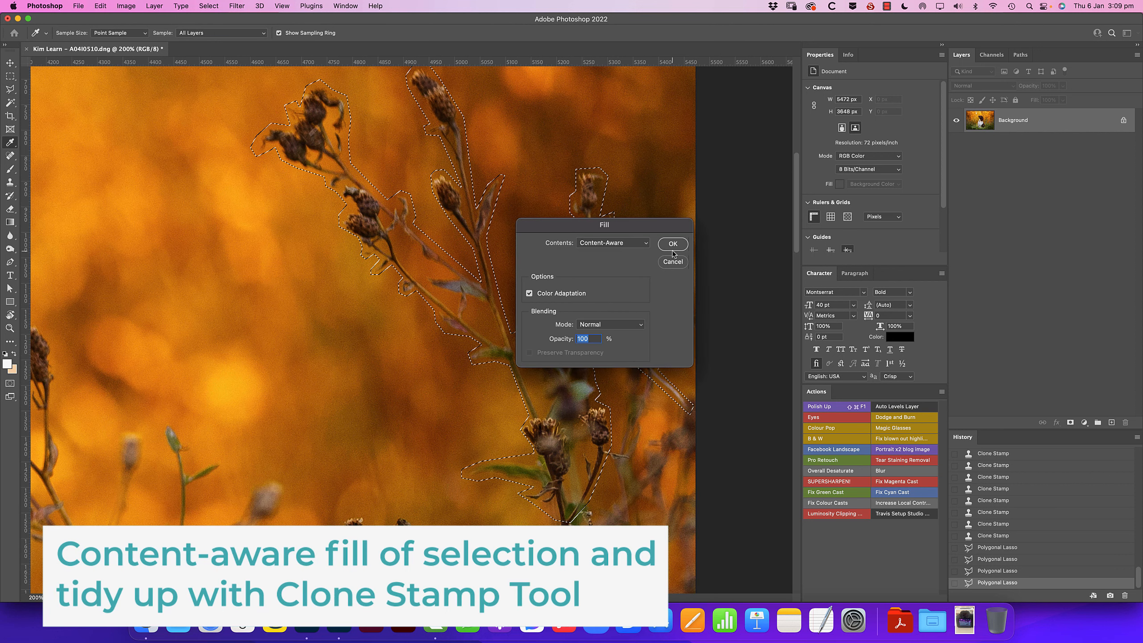
click(673, 244)
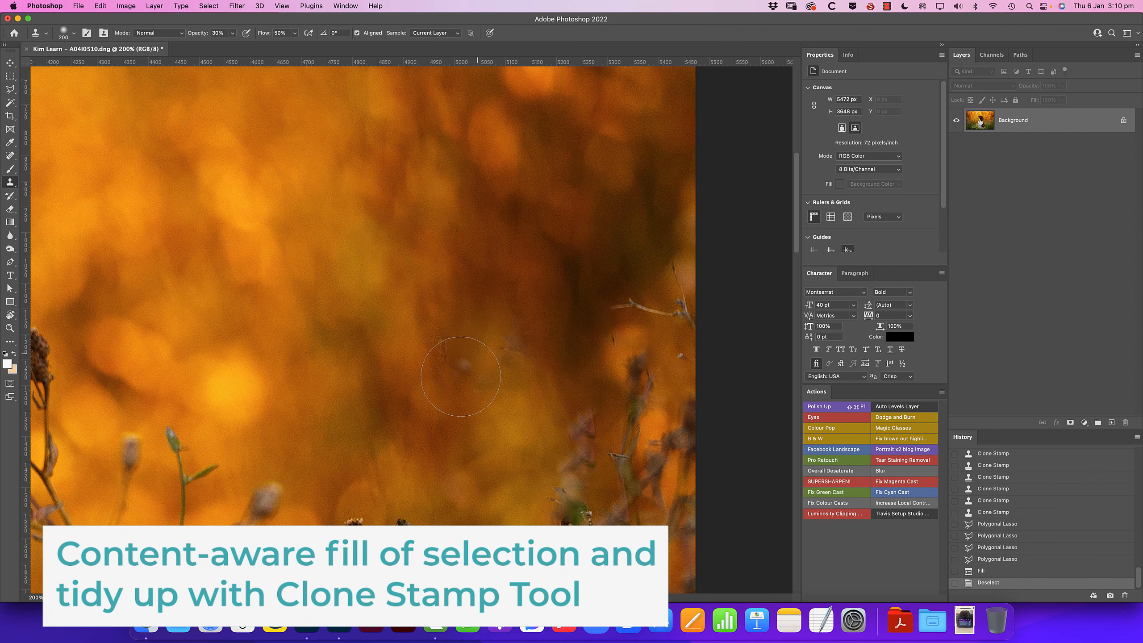
click(512, 363)
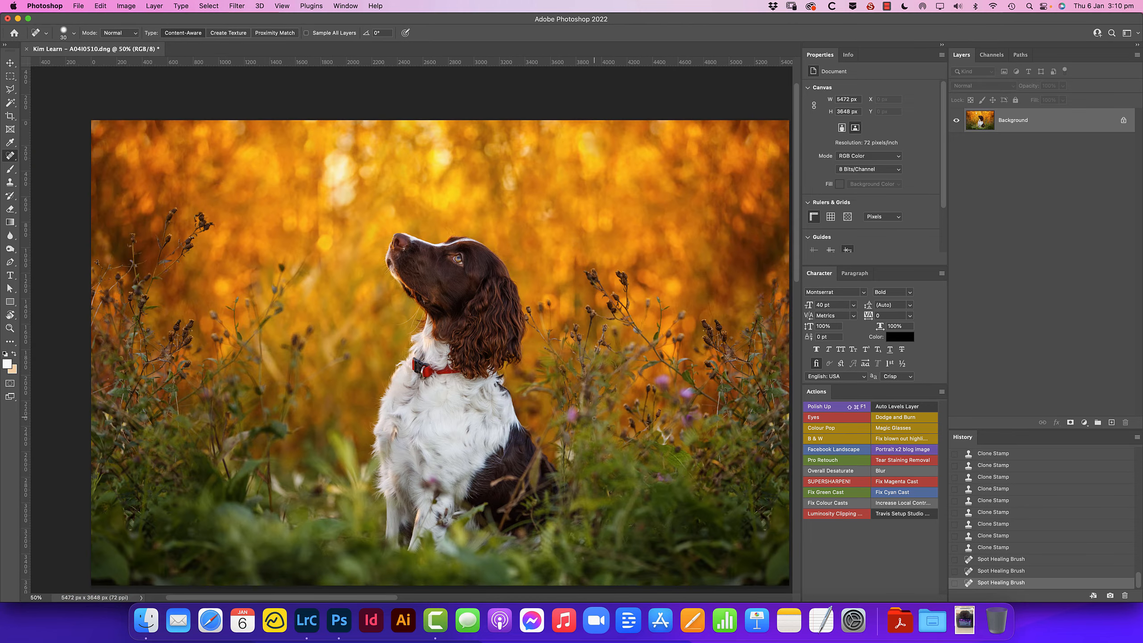
Select the seed-head cluster in the foliage on the photo's left side with the Polygonal Lasso and remove it with a Content-Aware fill
mouse_move(594, 418)
mouse_down()
mouse_move(485, 384)
mouse_move(590, 380)
mouse_up()
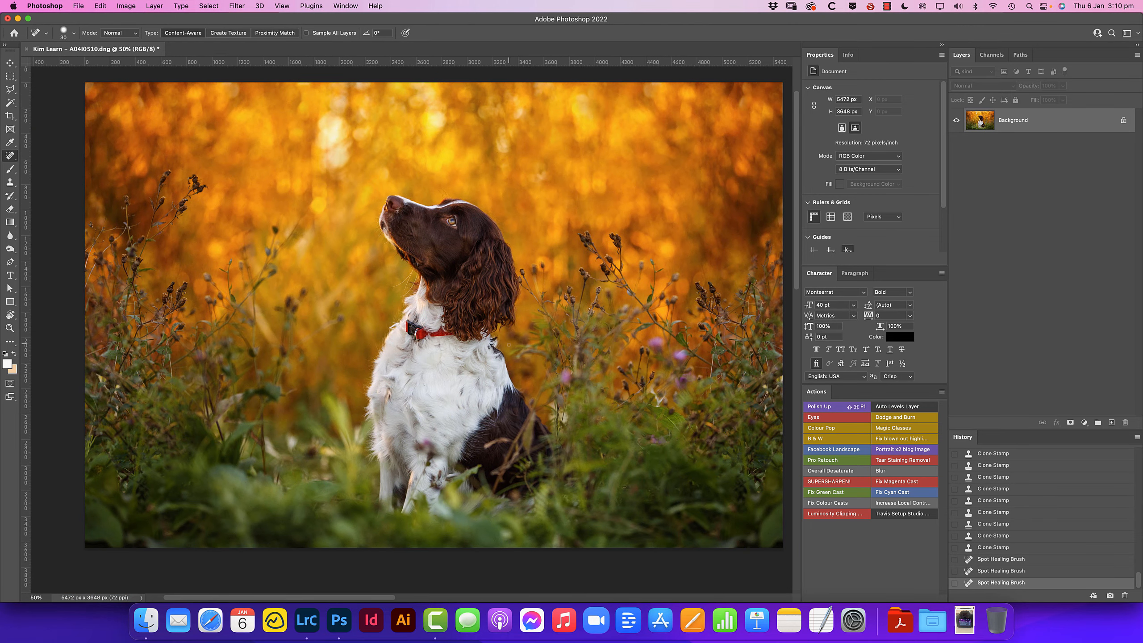
drag(149, 304, 414, 287)
scroll(413, 286, up, 4)
key(l)
click(412, 276)
click(444, 323)
click(421, 276)
click(468, 226)
click(502, 190)
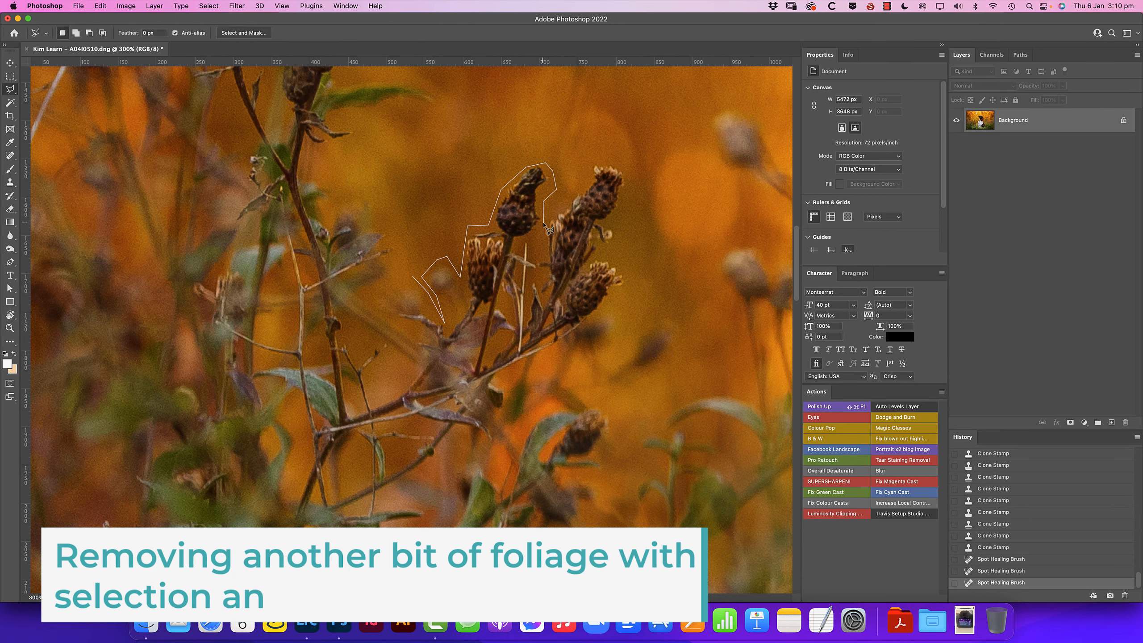
click(531, 241)
click(593, 160)
click(633, 186)
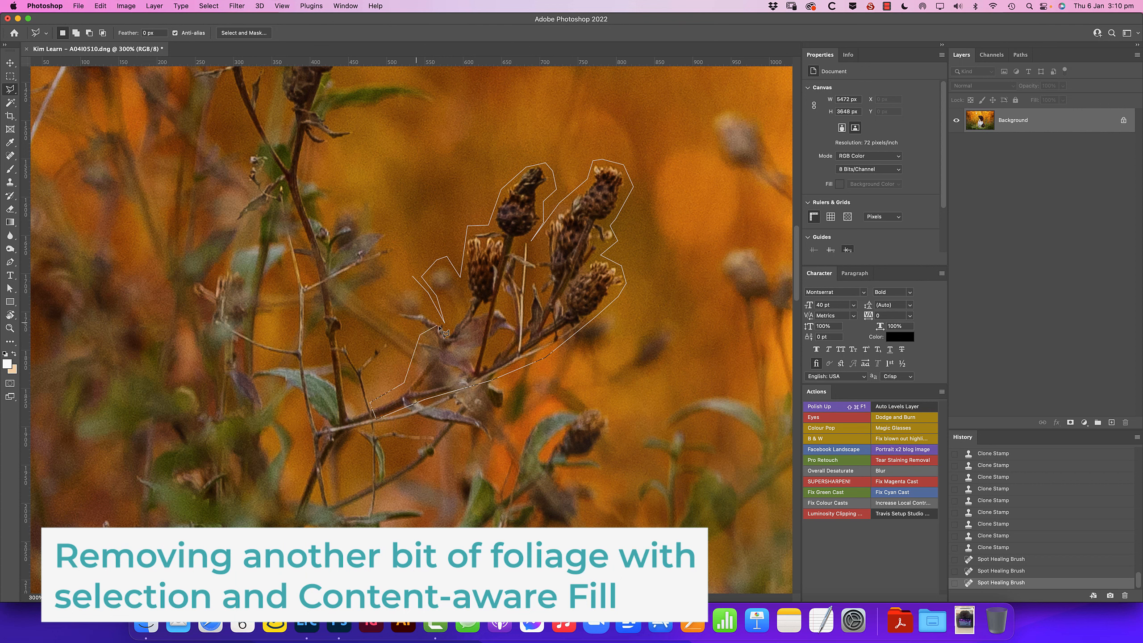
key(shift+BackSpace)
key(Return)
click(602, 364)
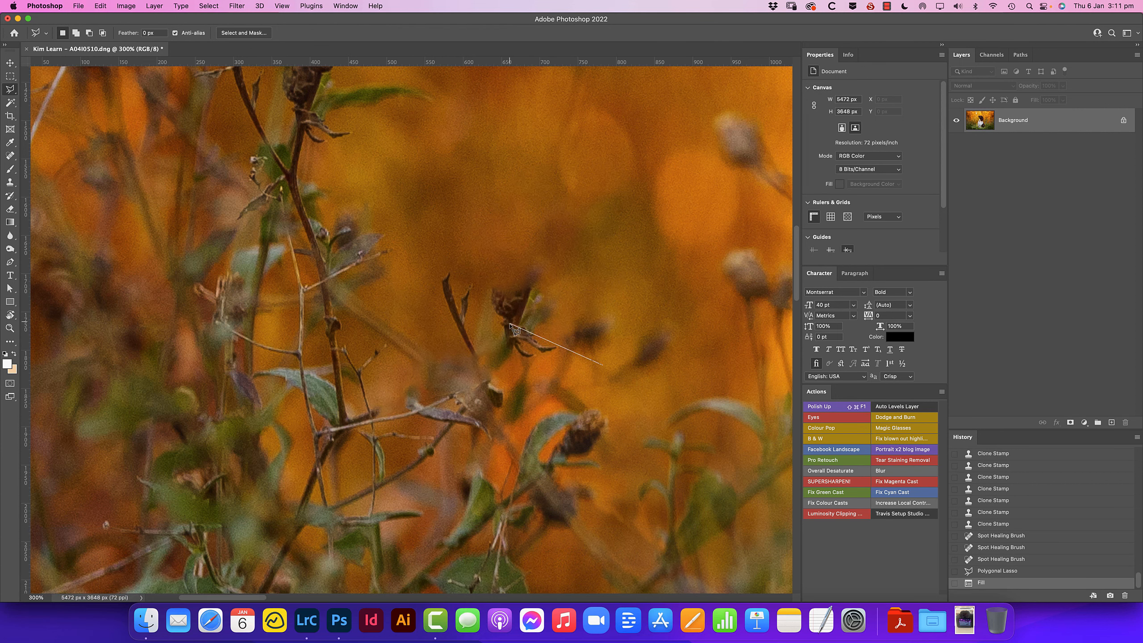
Select the leftover twig and the remaining seed head in turn with the Patch tool and fill each one with background
key(j)
drag(446, 270, 477, 365)
drag(460, 315, 396, 315)
key(ctrl+d)
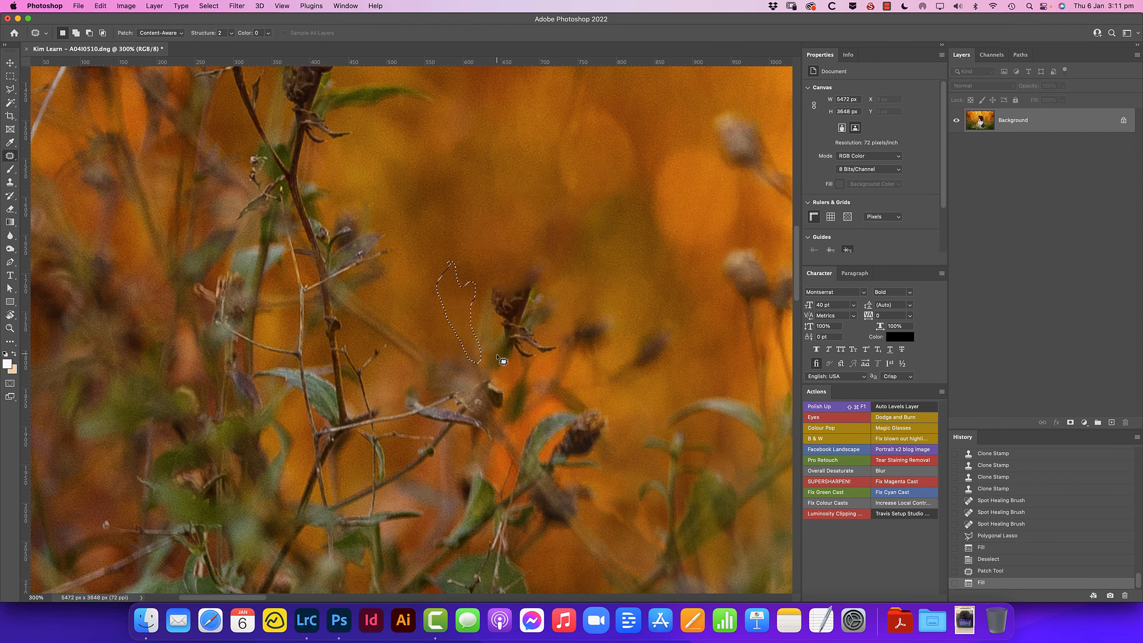
drag(496, 262, 530, 365)
key(ctrl+d)
mouse_move(518, 315)
mouse_down()
mouse_move(463, 303)
mouse_move(524, 315)
mouse_up()
Clone clean orange background over the remains of the seed head with a 125 px Clone Stamp at 30% opacity
key(s)
alt+click(500, 274)
drag(525, 319, 515, 338)
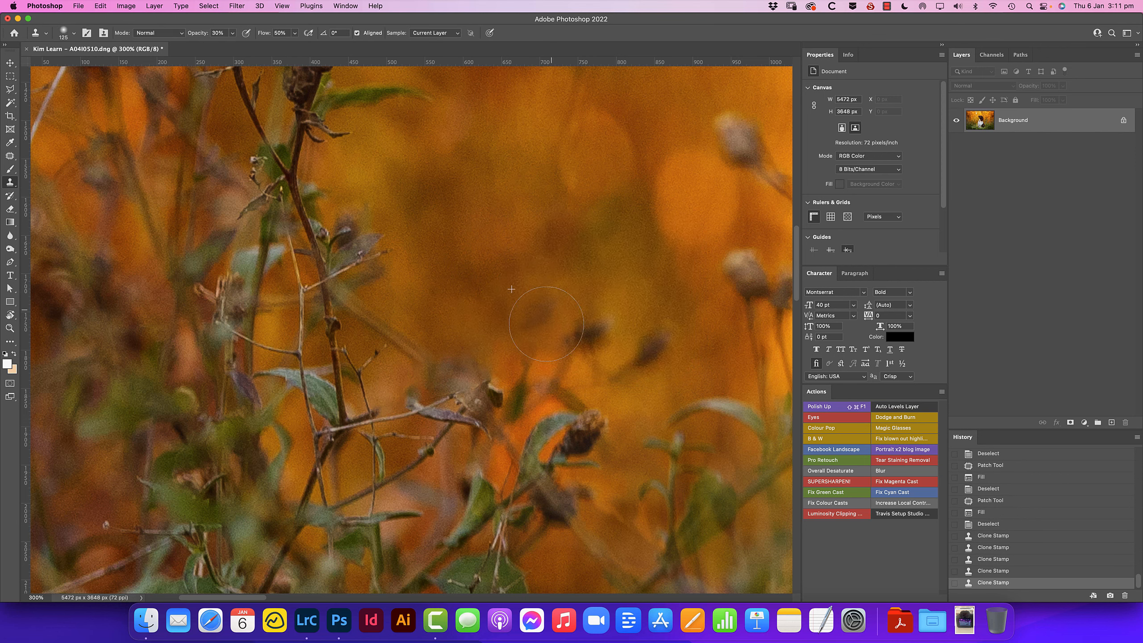
Blend the last faint seed-head smudges into the orange background with the 125 px Clone Stamp at 30% opacity
click(536, 320)
alt+click(503, 292)
drag(765, 285, 403, 281)
alt+click(403, 281)
drag(318, 204, 390, 204)
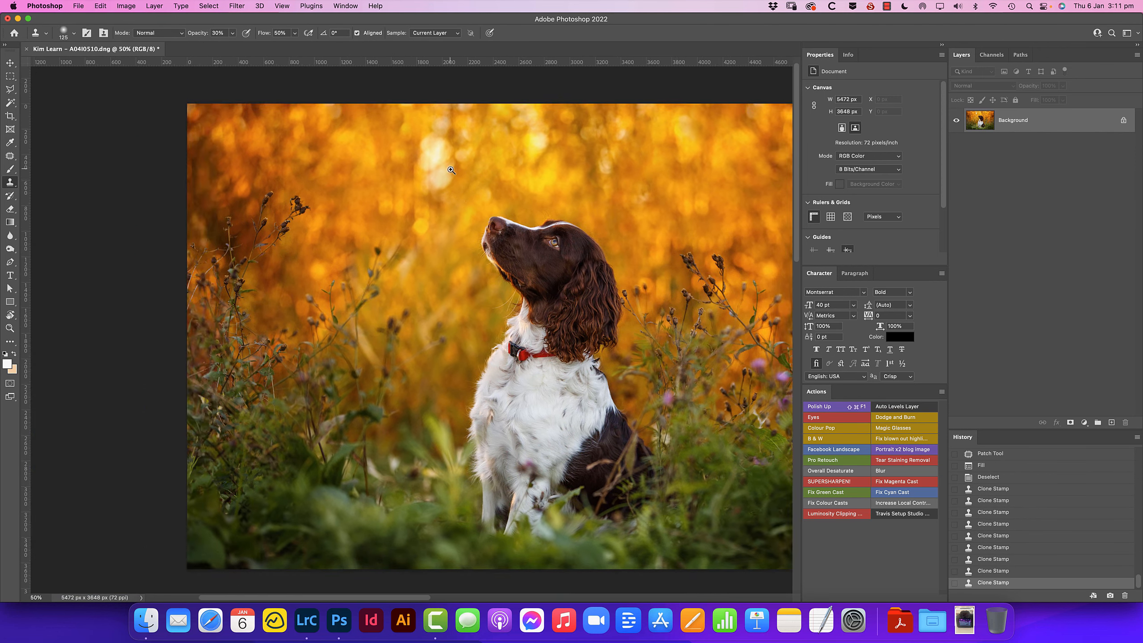
Soften the pale bokeh highlights above the dog's nose by cloning nearby background with a 250 px Clone Stamp at 30% opacity
super+click(390, 204)
key(bracketright)
key(bracketright)
key(bracketright)
key(bracketright)
alt+click(609, 247)
mouse_move(491, 215)
mouse_down()
mouse_move(485, 185)
mouse_move(477, 211)
mouse_up()
drag(477, 212, 467, 225)
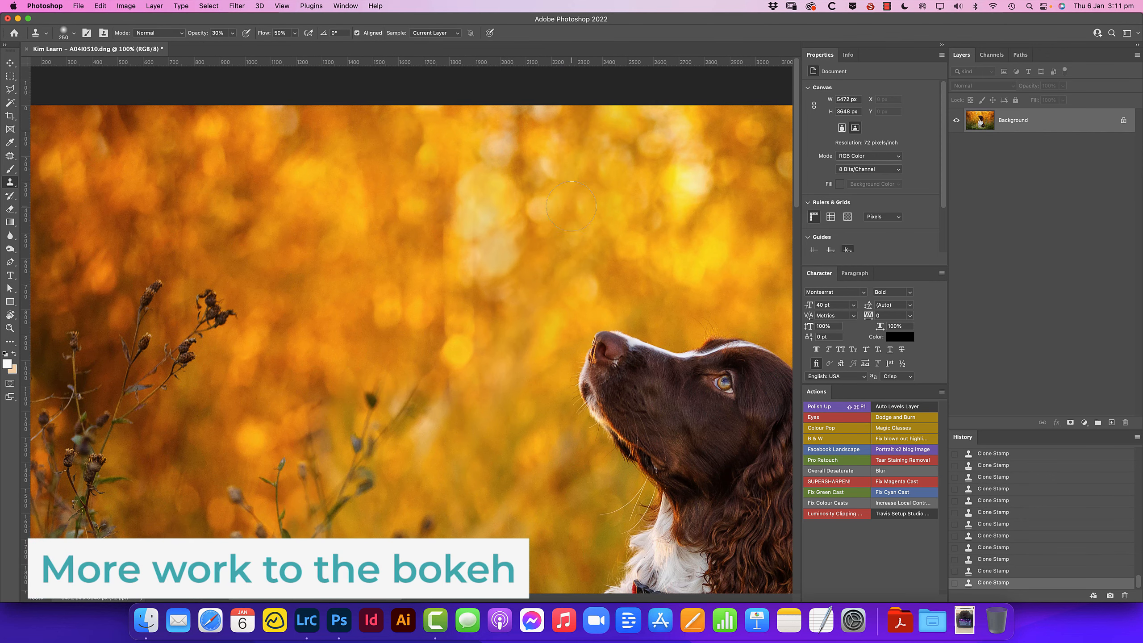
Select the small background distractions with the Patch tool and replace them with surrounding background
key(super+minus)
key(j)
drag(452, 299, 426, 306)
key(super+d)
key(super+plus)
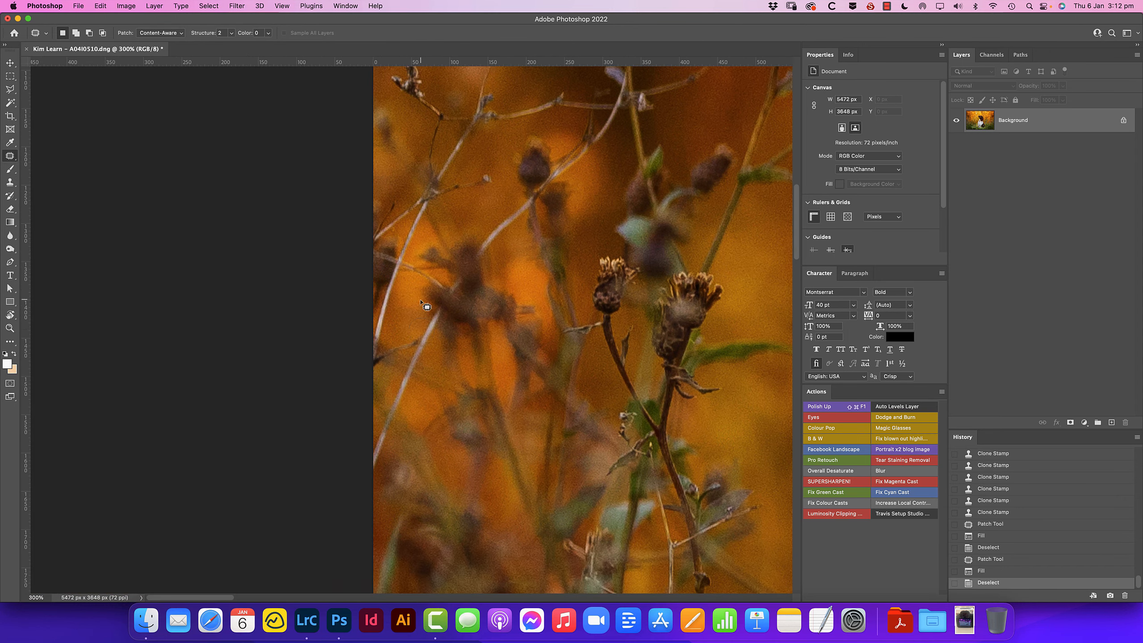
Remove the bright sticks near the photo's left edge with a 15 px content-aware Spot Healing Brush
key(shift+j)
mouse_move(431, 200)
mouse_down()
mouse_move(407, 236)
mouse_move(373, 365)
mouse_up()
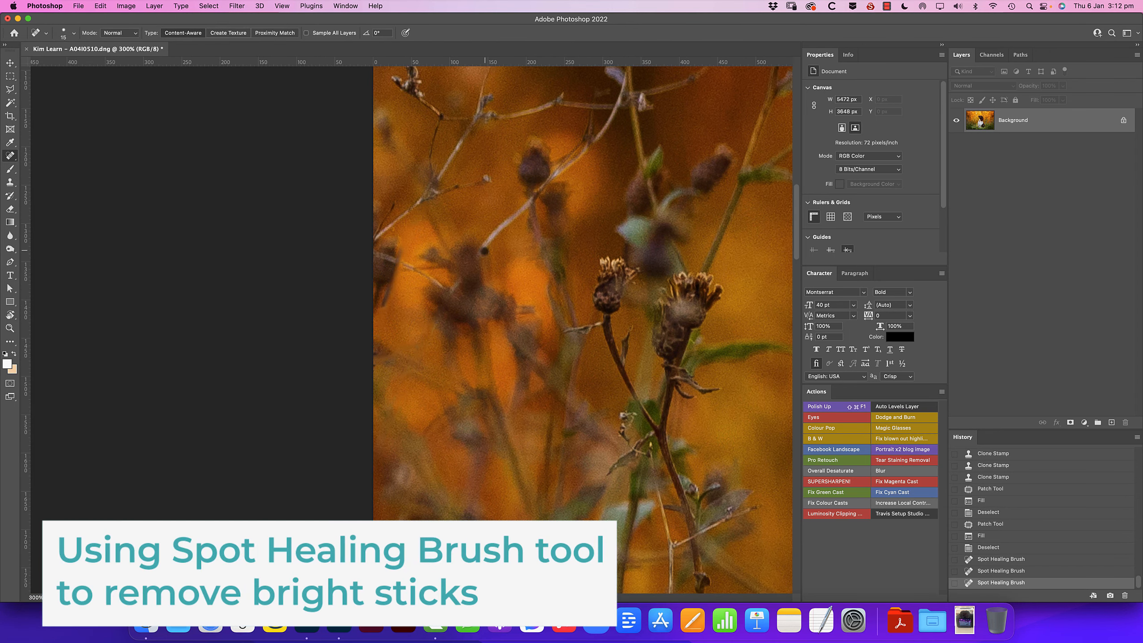
drag(485, 251, 534, 199)
drag(496, 207, 457, 319)
drag(441, 206, 460, 154)
key(super+minus)
key(super+minus)
key(super+minus)
Outline the small dry leaf over the dog's dark fur with the Polygonal Lasso and remove it with a Content-Aware fill
mouse_move(761, 315)
mouse_down()
mouse_move(579, 266)
mouse_move(346, 262)
mouse_up()
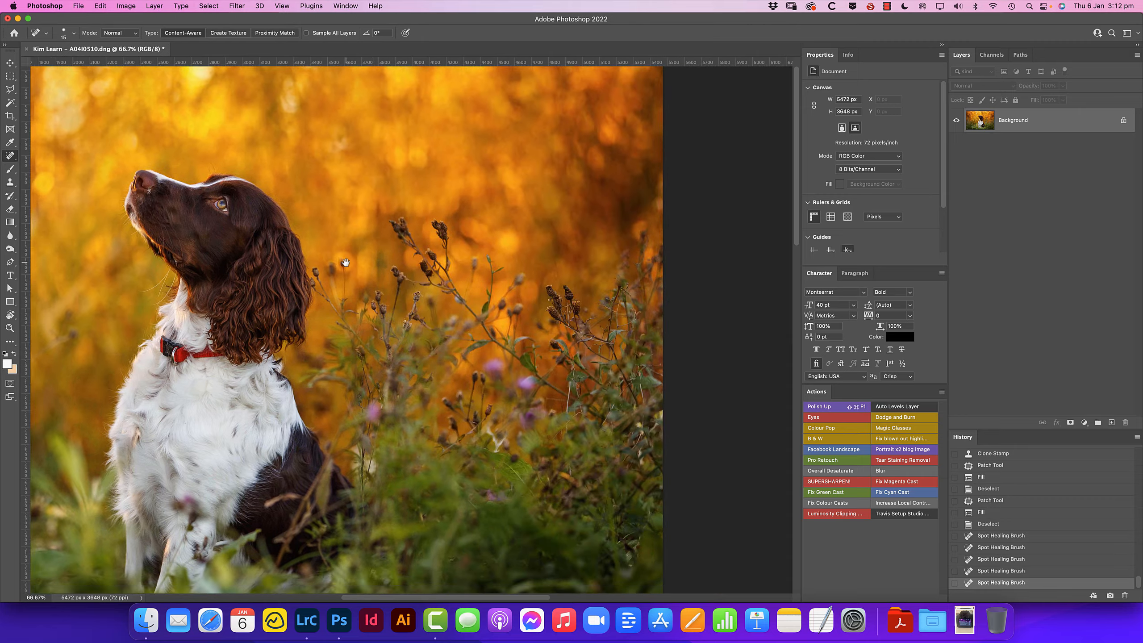
key(super+minus)
mouse_move(444, 331)
mouse_down()
mouse_move(606, 327)
mouse_move(510, 258)
mouse_up()
key(super+plus)
key(super+plus)
drag(367, 441, 496, 298)
key(super+plus)
key(super+plus)
key(l)
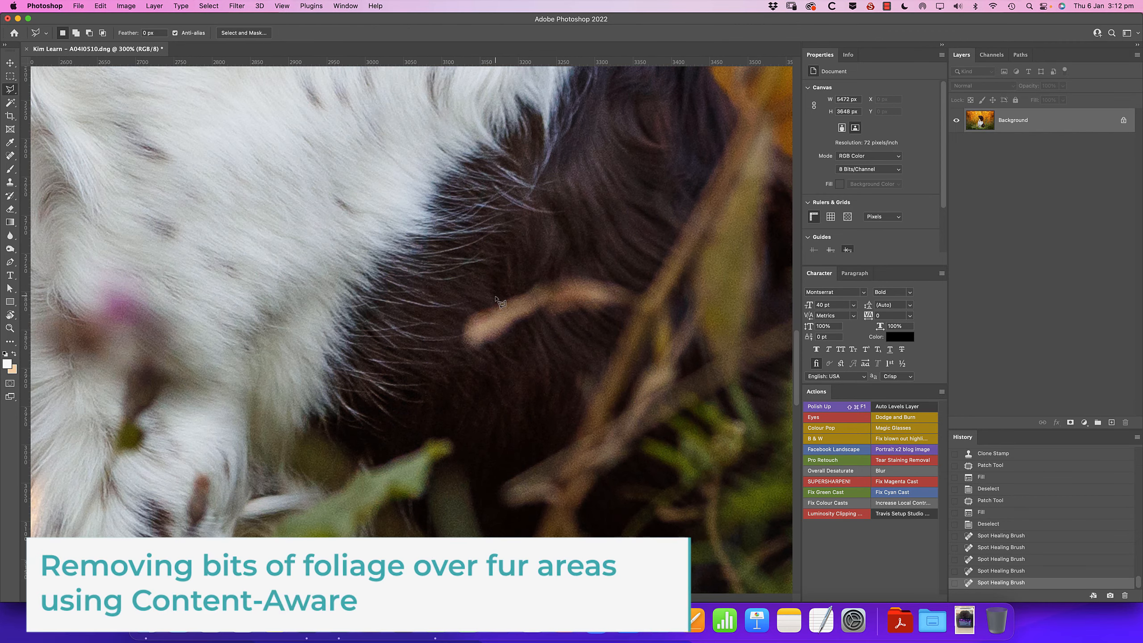
click(460, 318)
click(461, 346)
click(605, 313)
click(460, 318)
key(shift+F5)
key(Return)
key(super+d)
Recolour the small purple flowers right of the dog to match the foliage, using the Clone Stamp in Color mode at 100% opacity
drag(158, 285, 505, 279)
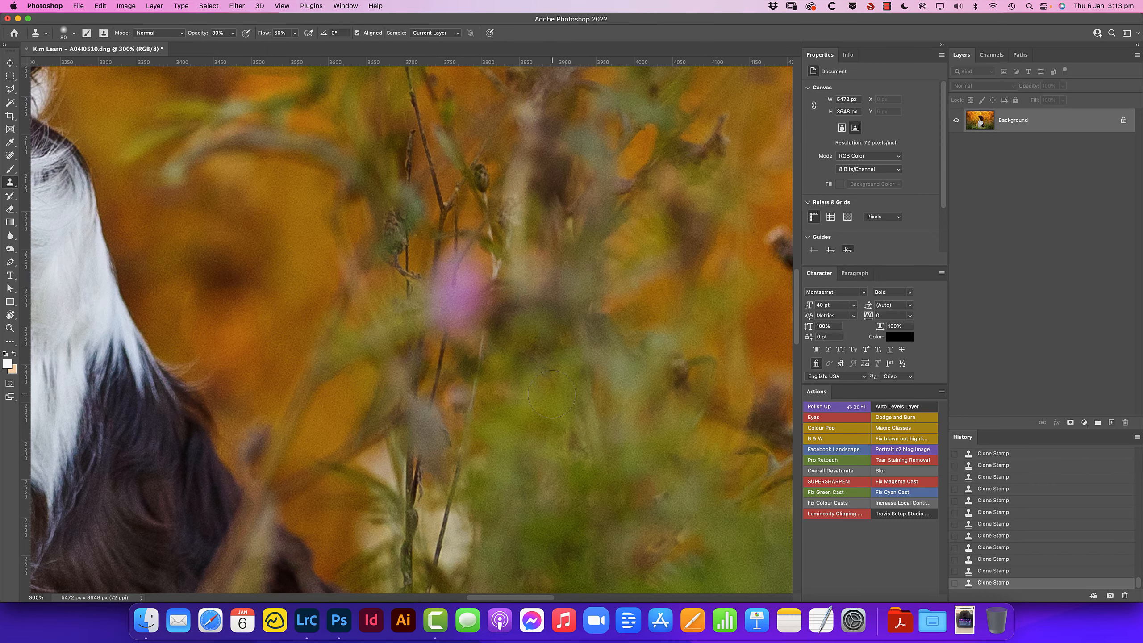
click(159, 33)
click(153, 317)
key(0)
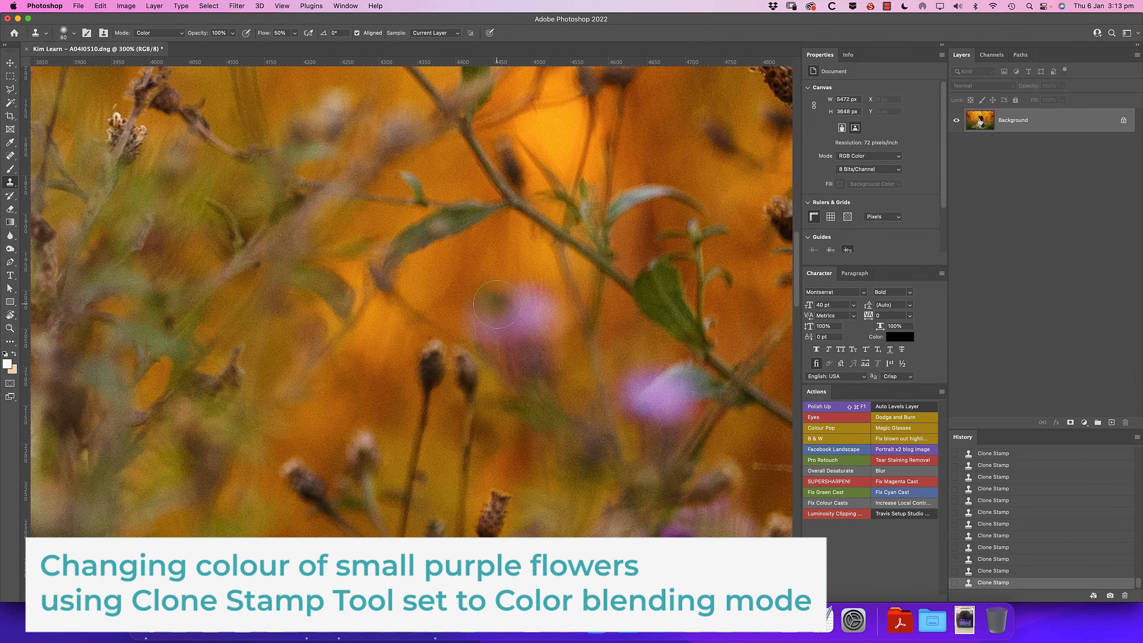
alt+super+click(474, 341)
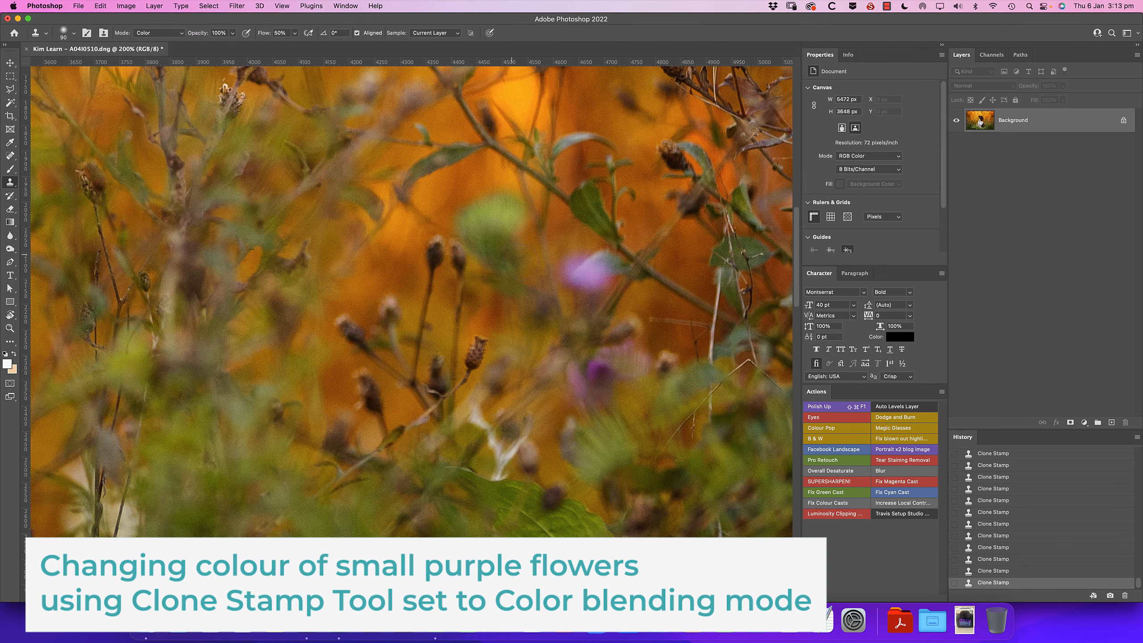
key(super+minus)
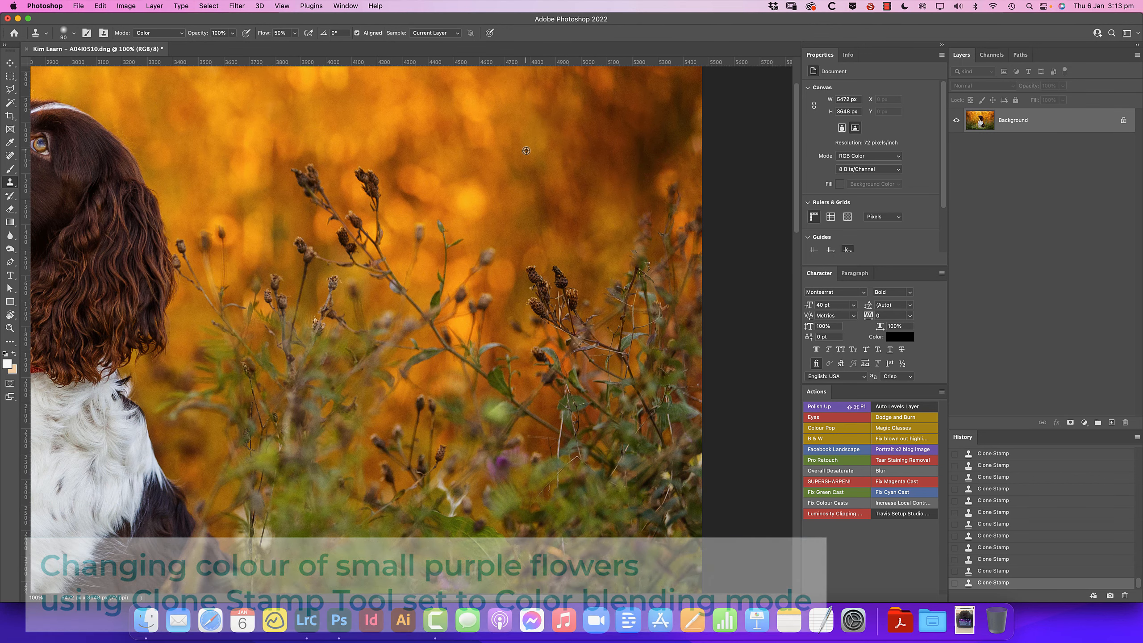
Remove the white strands and the bright spots in the foliage right of the dog with Patch tool selections and Content-Aware fills
scroll(516, 388, down, 5)
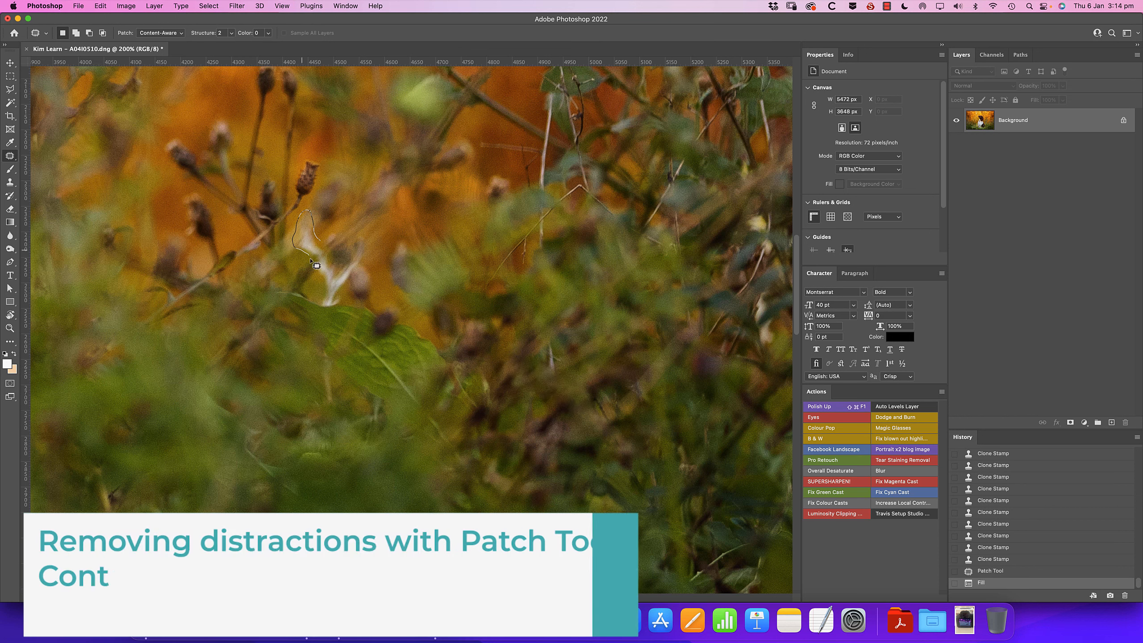
key(shift+BackSpace)
key(Return)
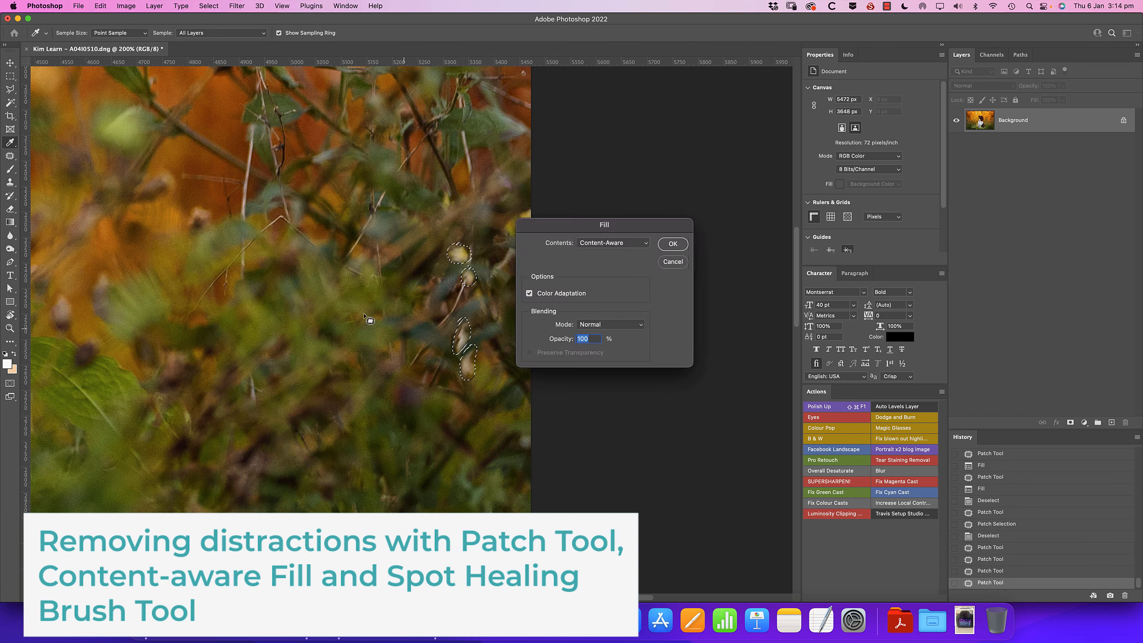
key(Return)
key(super+d)
Heal the remaining bright specks and thin twigs near the photo's right edge with a 15 px Spot Healing Brush
drag(467, 297, 468, 247)
click(415, 356)
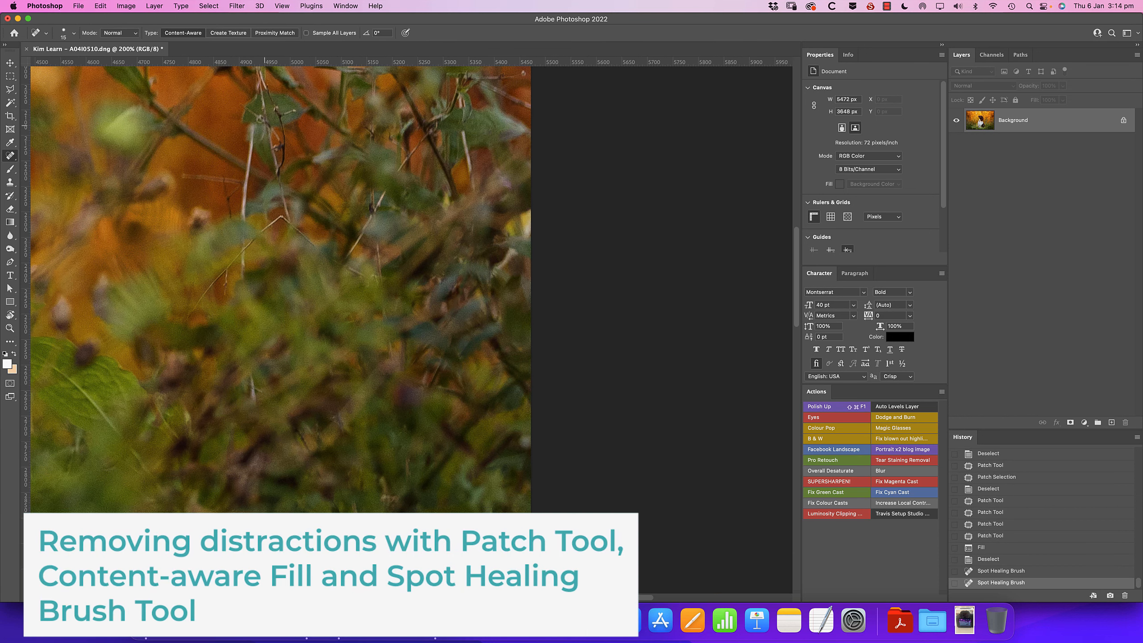
drag(252, 119, 246, 220)
drag(191, 315, 207, 288)
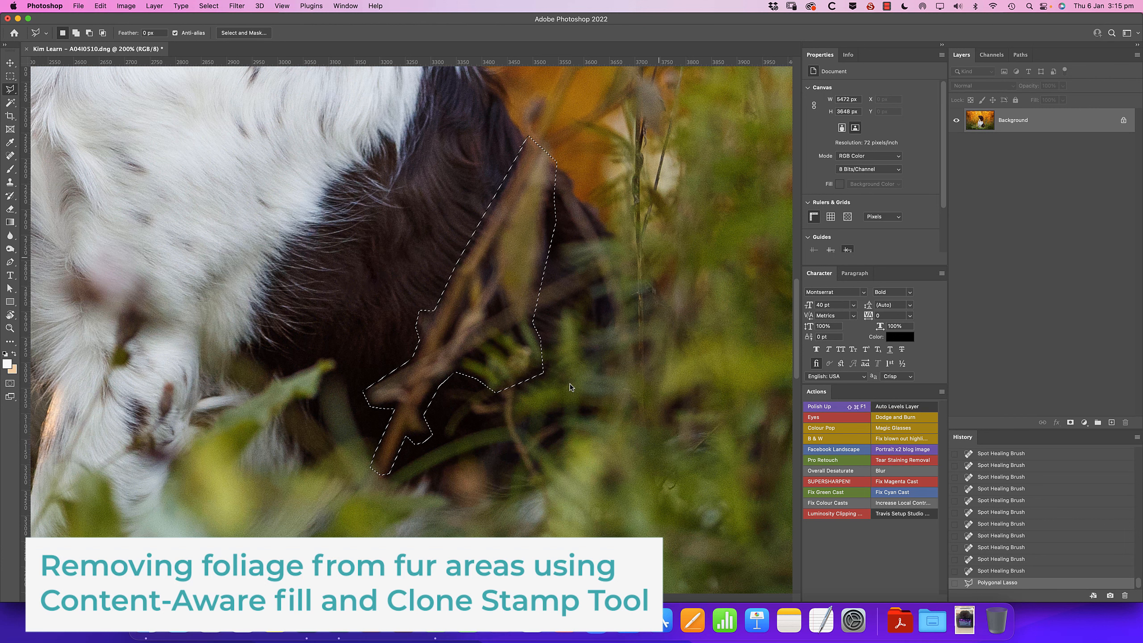
Replace the branch over the dog's dark hindquarter with fur using a Content-Aware fill, and blend it with a larger Clone Stamp at 40% opacity
key(super+d)
key(s)
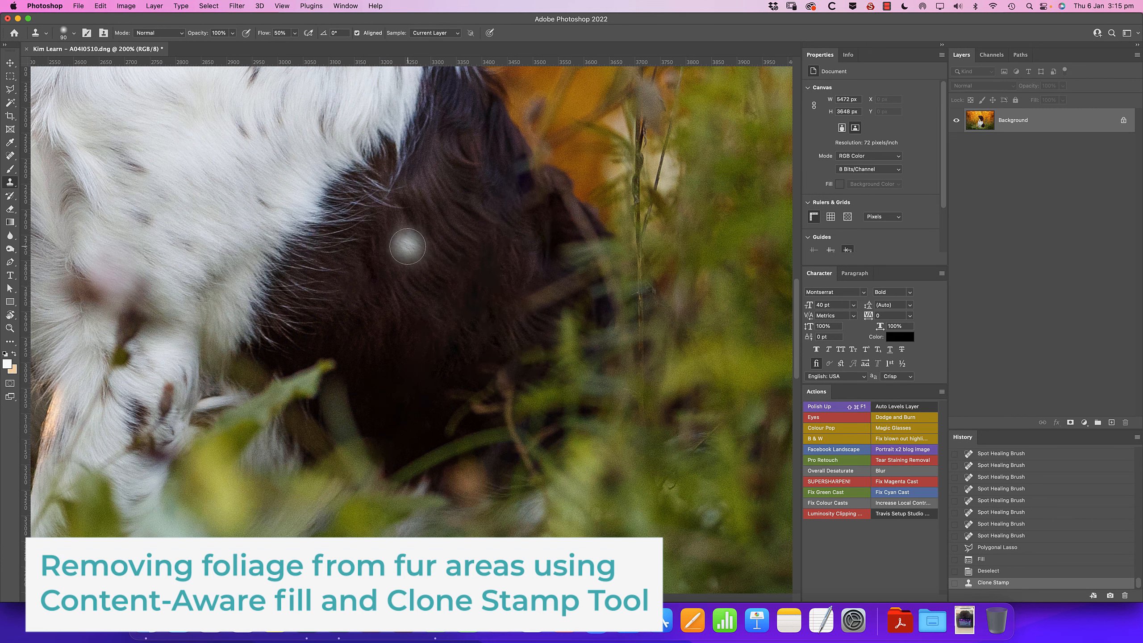
key(super+z)
key(4)
key(bracketright)
key(bracketright)
click(491, 341)
alt+click(444, 260)
click(470, 327)
click(448, 343)
click(516, 304)
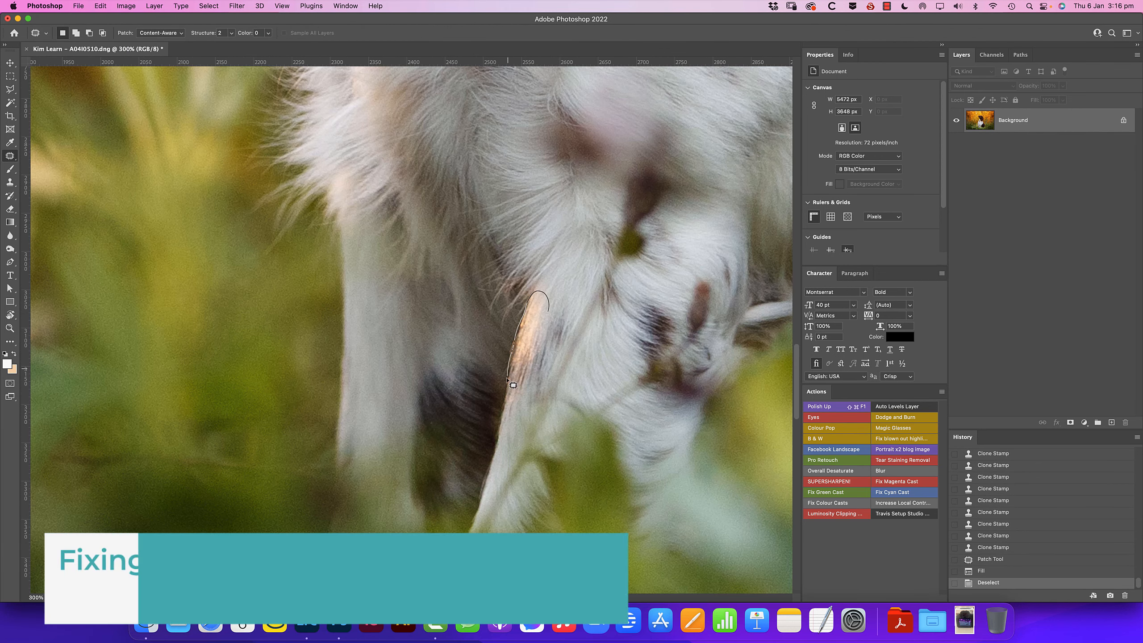
Remove the bright sunlit spots on the dog's front leg and chest with Content-Aware fills and Clone Stamp touch-ups at 40% opacity
key(shift+BackSpace)
key(Return)
drag(541, 335, 518, 374)
key(super+d)
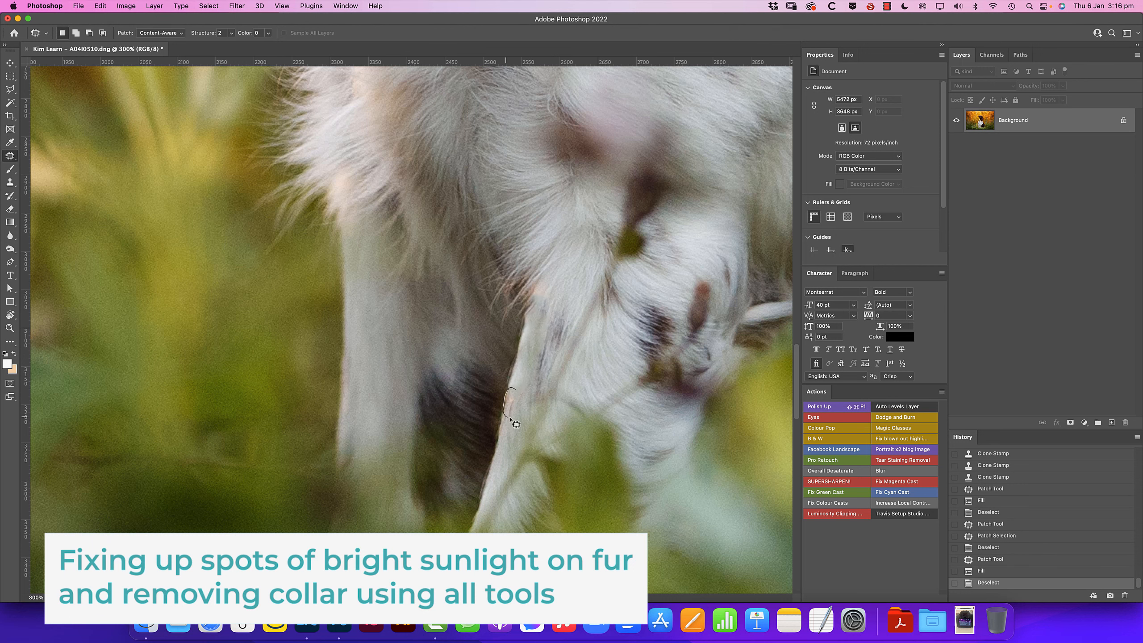
key(s)
drag(528, 304, 542, 331)
drag(542, 331, 546, 337)
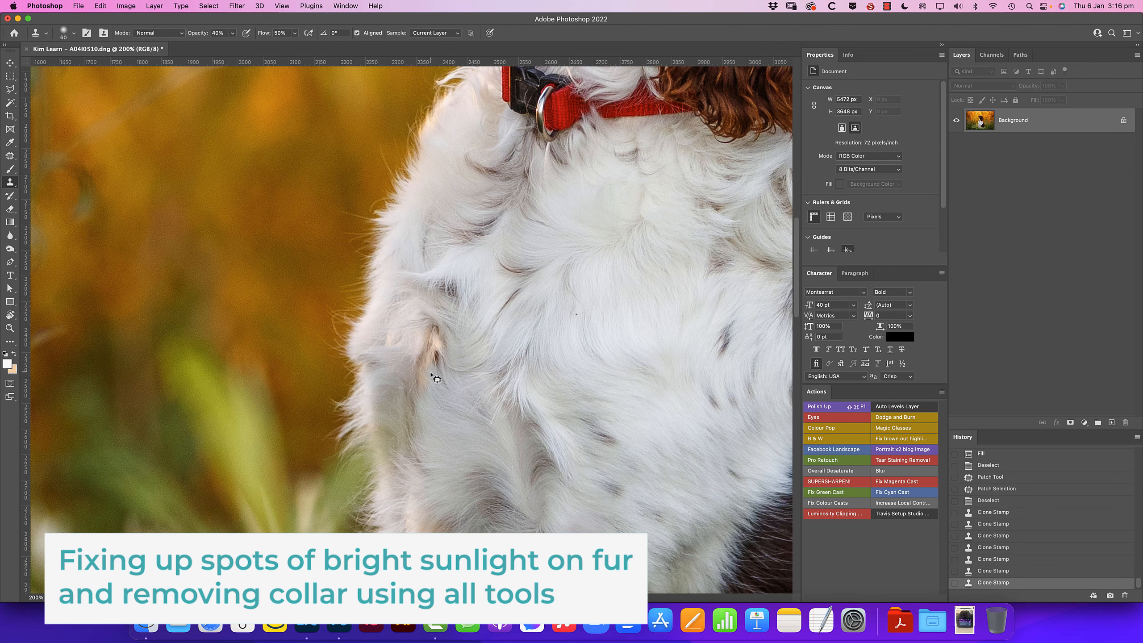
key(shift+BackSpace)
key(Return)
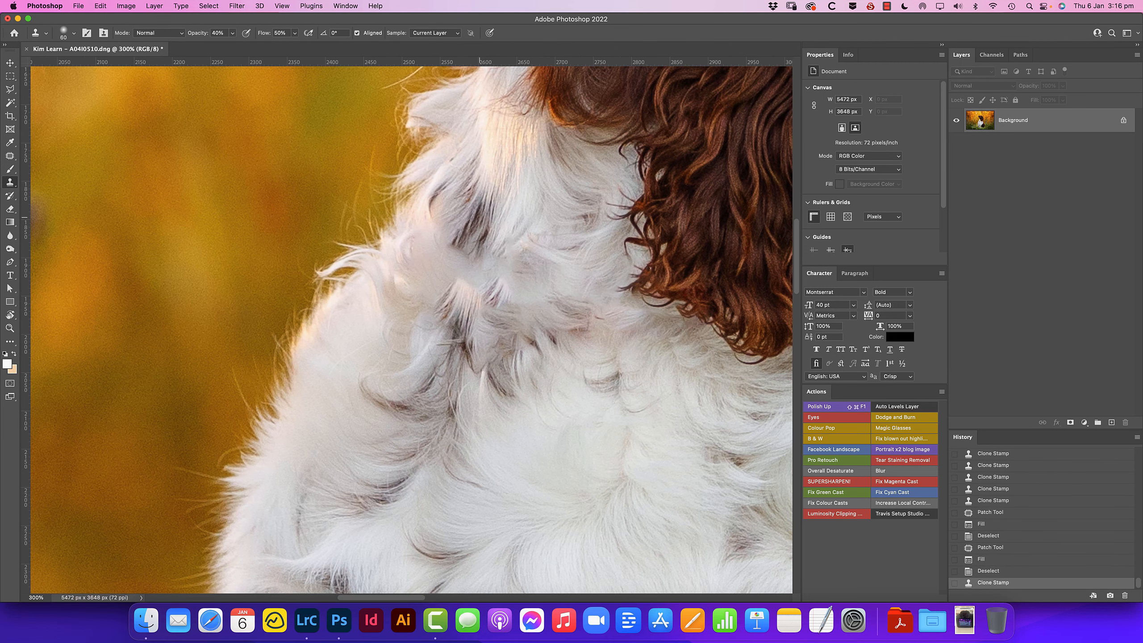
Clone white fur over the rough area where the collar was, using an 80 px Clone Stamp at 70% opacity
key(7)
click(474, 295)
click(452, 257)
click(509, 298)
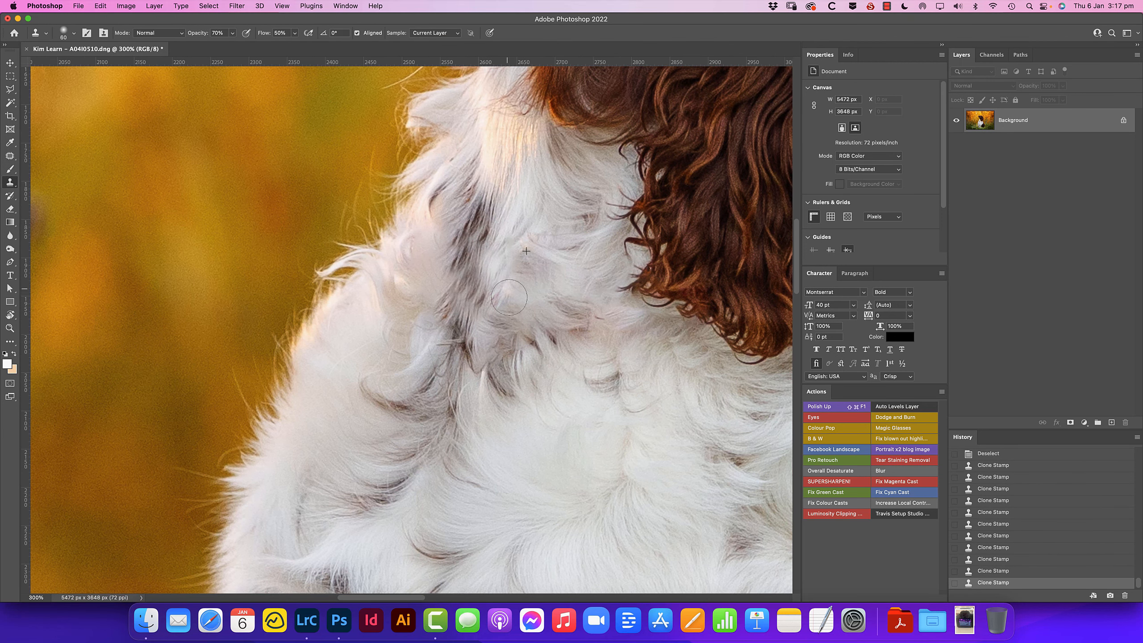
mouse_move(516, 293)
mouse_down()
mouse_move(537, 342)
mouse_move(561, 302)
mouse_up()
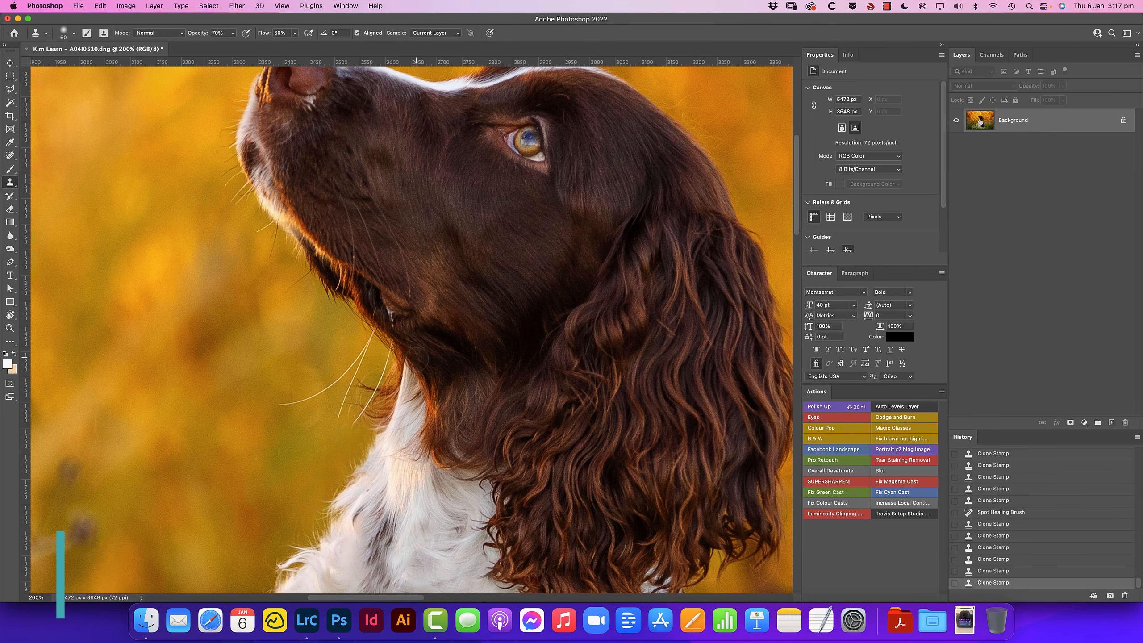
Tidy the small marks on the dog's face with Patch tool selections and Content-Aware fills
key(shift+BackSpace)
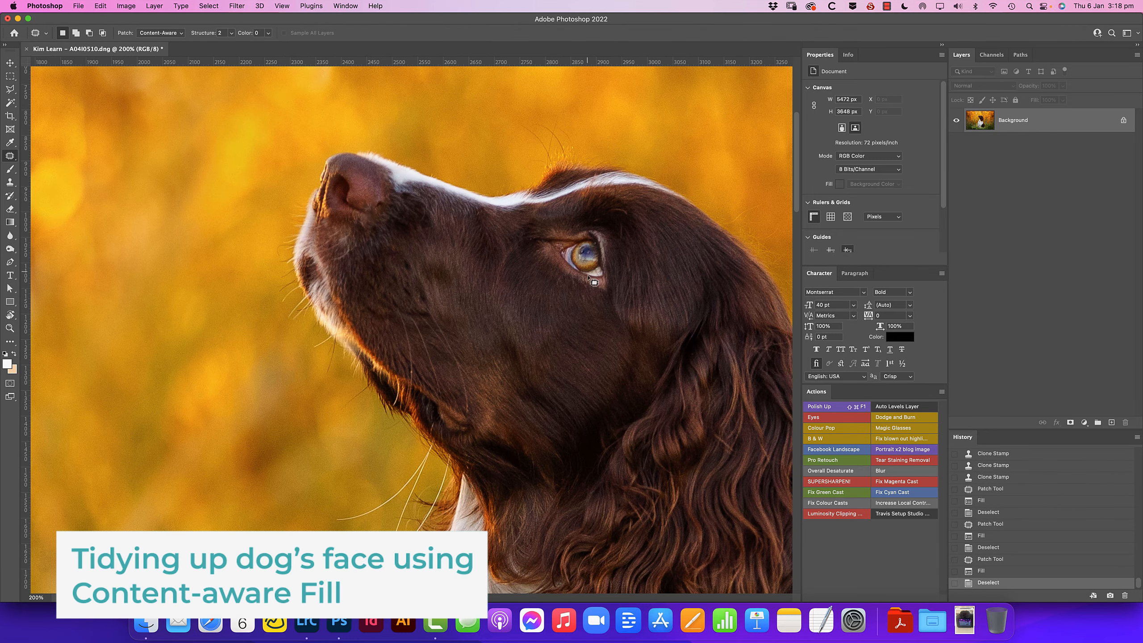
key(shift+BackSpace)
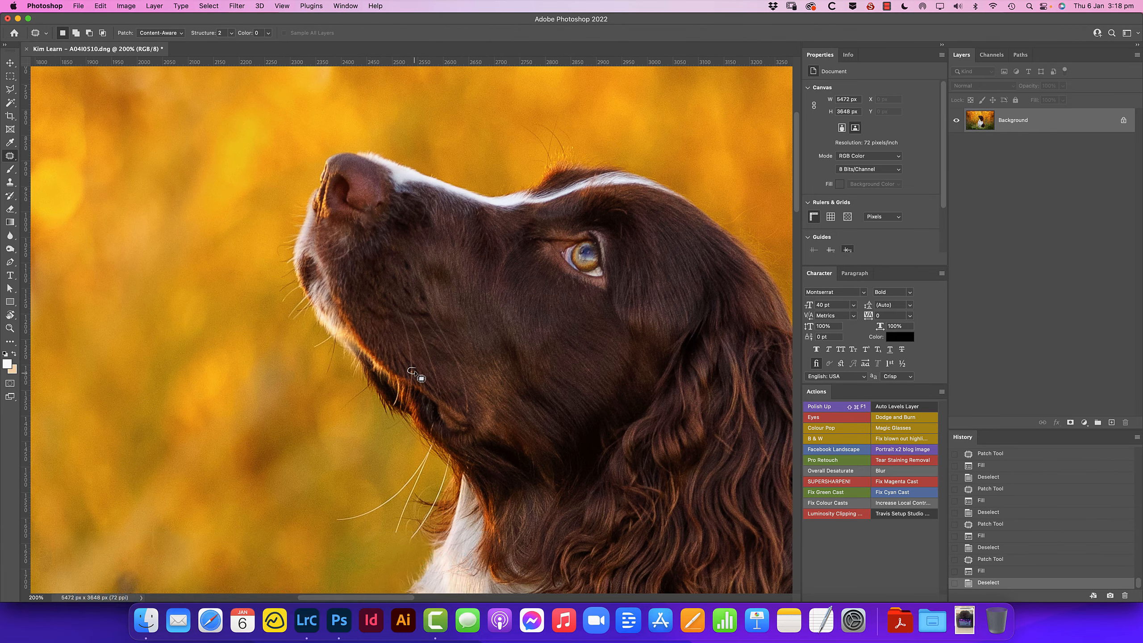
key(super+0)
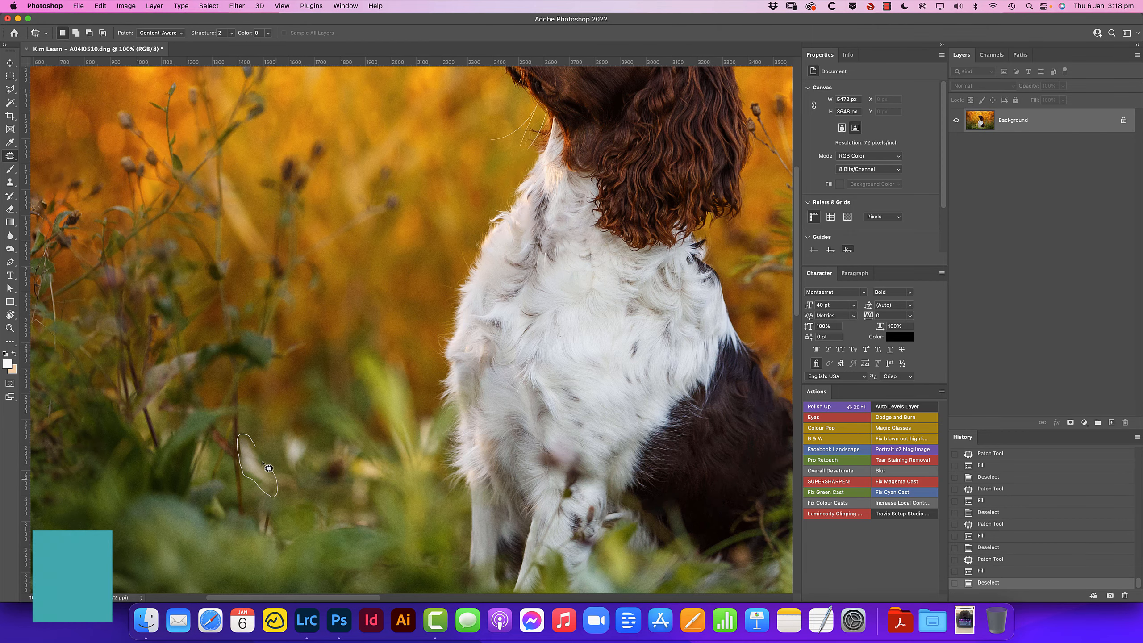
Fill the pale leaf low in the left foliage and other background distractions with Content-Aware fills
key(shift+BackSpace)
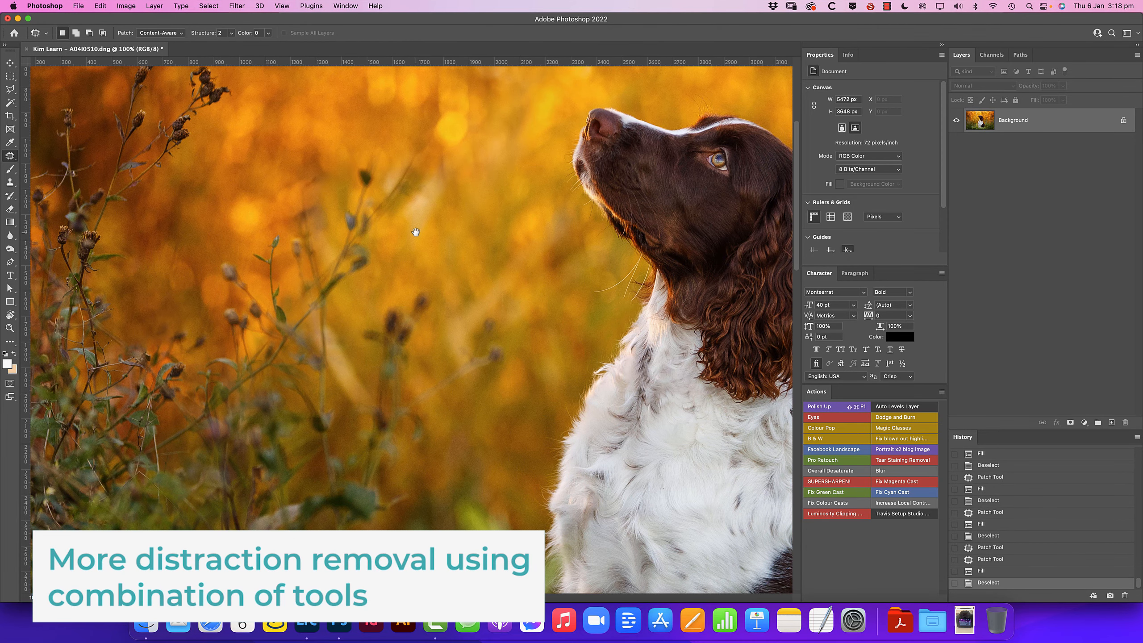
key(shift+BackSpace)
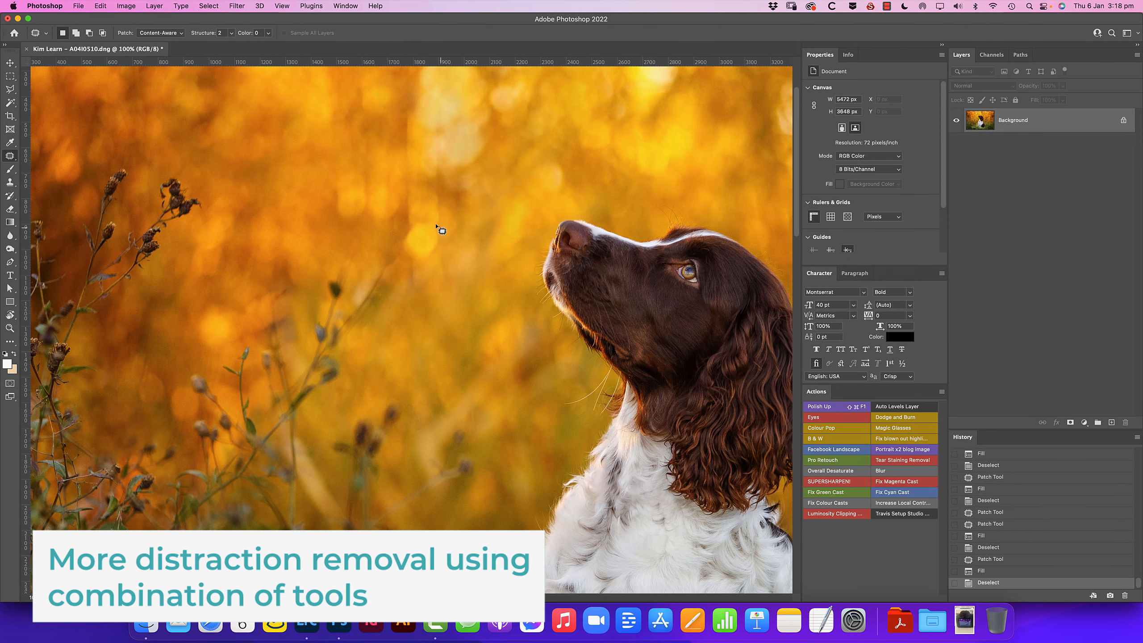
key(shift+BackSpace)
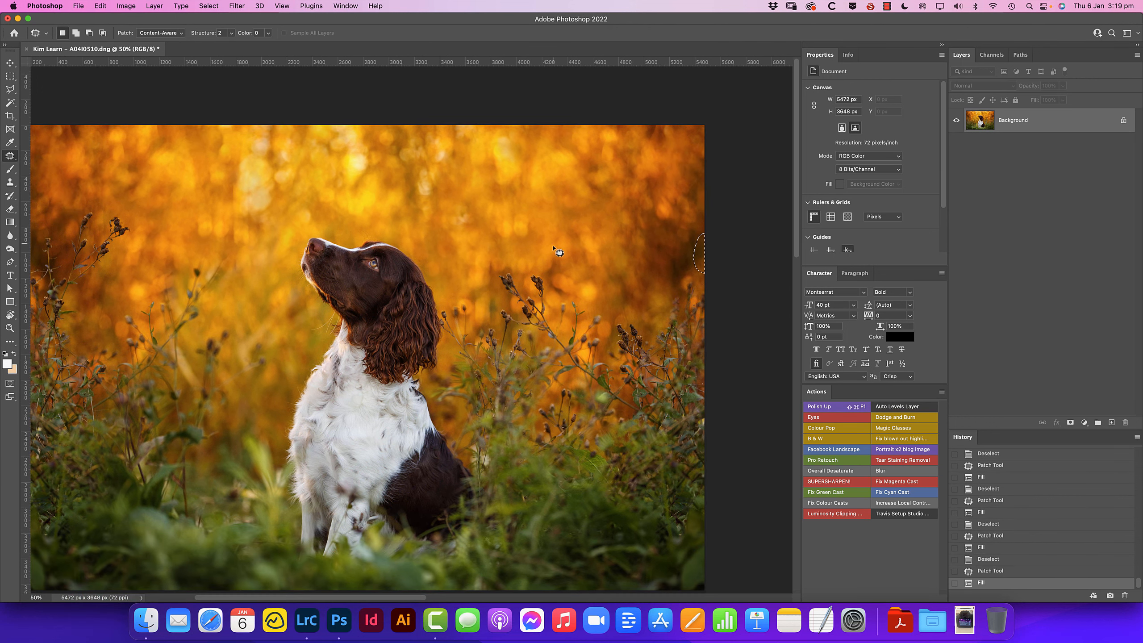
Outline the two seed heads beside the dog's ear with the Polygonal Lasso and remove them with a Content-Aware fill
scroll(540, 337, up, 5)
key(l)
drag(593, 406, 507, 271)
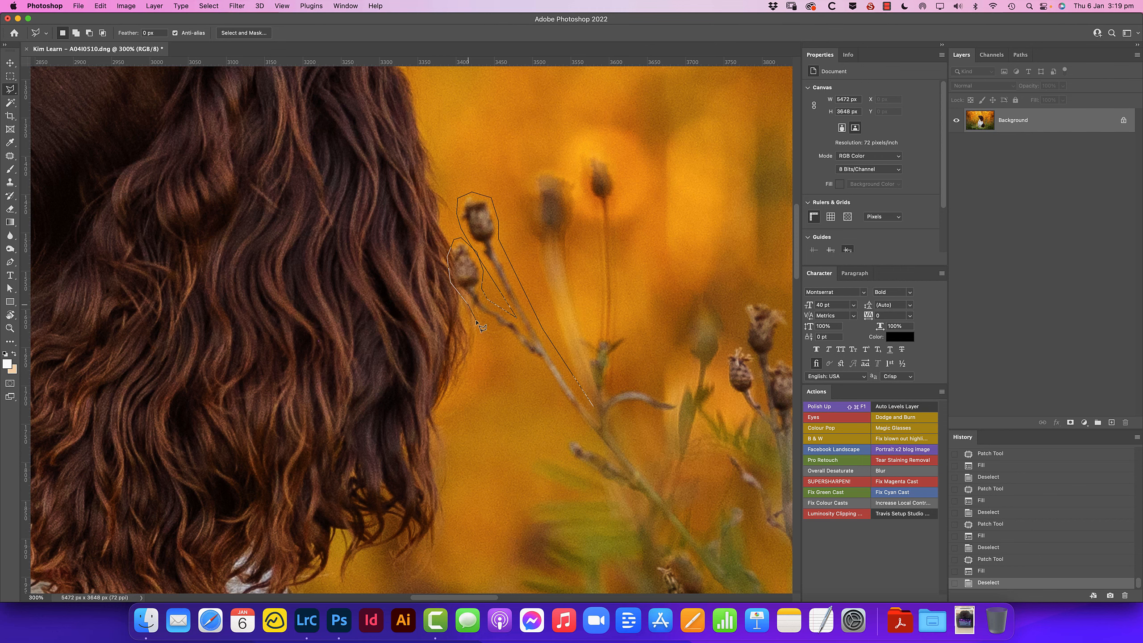
click(595, 408)
key(Delete)
key(super+d)
Even out the blurred grass in front of the dog with the Patch tool and a 200 px Clone Stamp at 70% opacity
key(j)
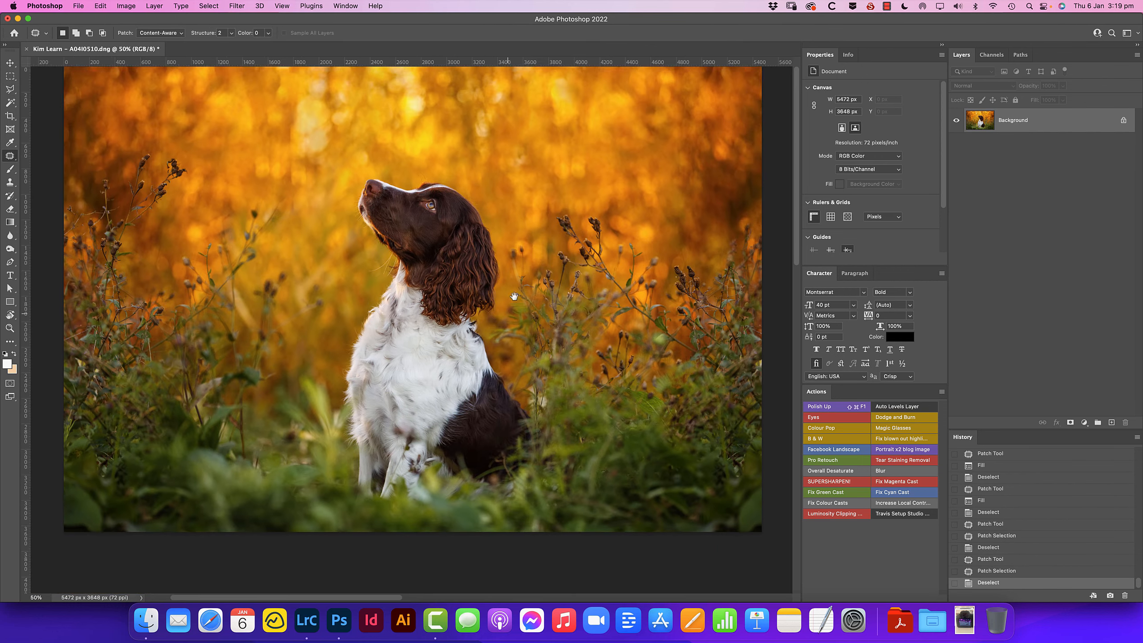
drag(498, 405, 468, 426)
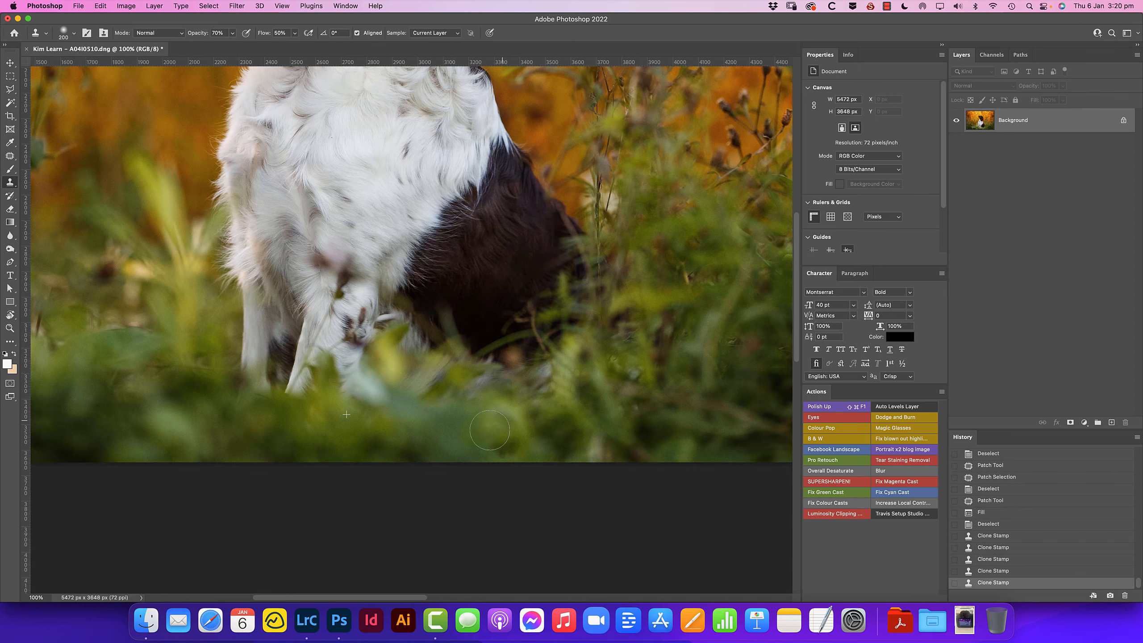
click(499, 428)
click(570, 421)
Clone foliage over the pale stems beside the dog's hindquarter and leftover spots farther right, using smaller Clone Stamp brushes down to 80 px
key(super+equal)
key(super+equal)
key(bracketleft)
key(bracketleft)
key(bracketleft)
key(bracketleft)
key(bracketleft)
key(bracketleft)
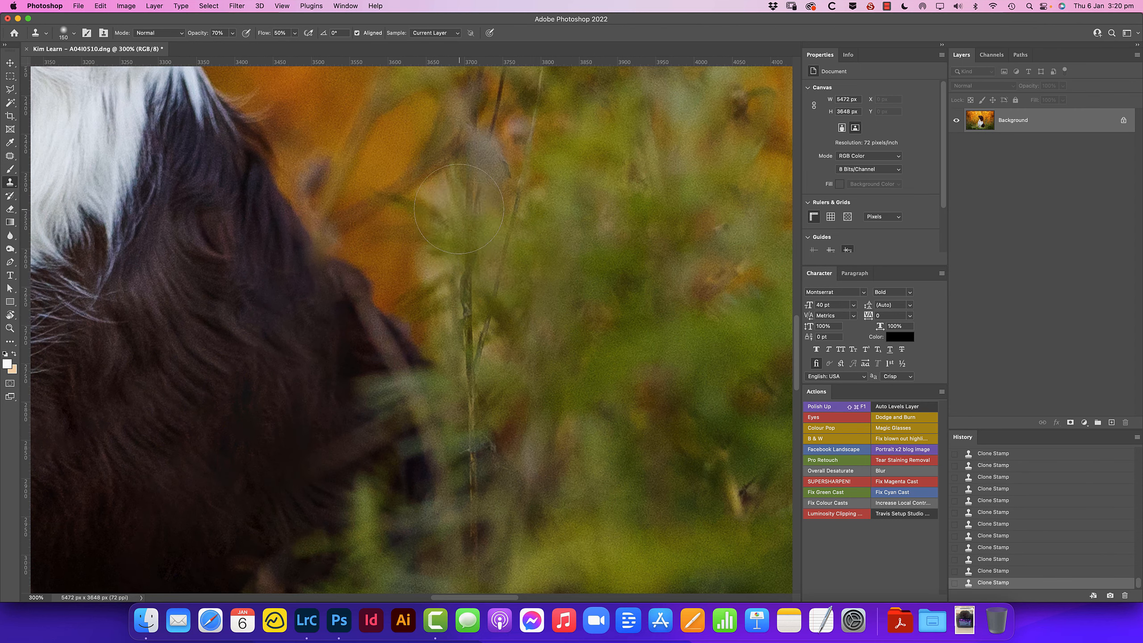
right_click(444, 252)
click(445, 251)
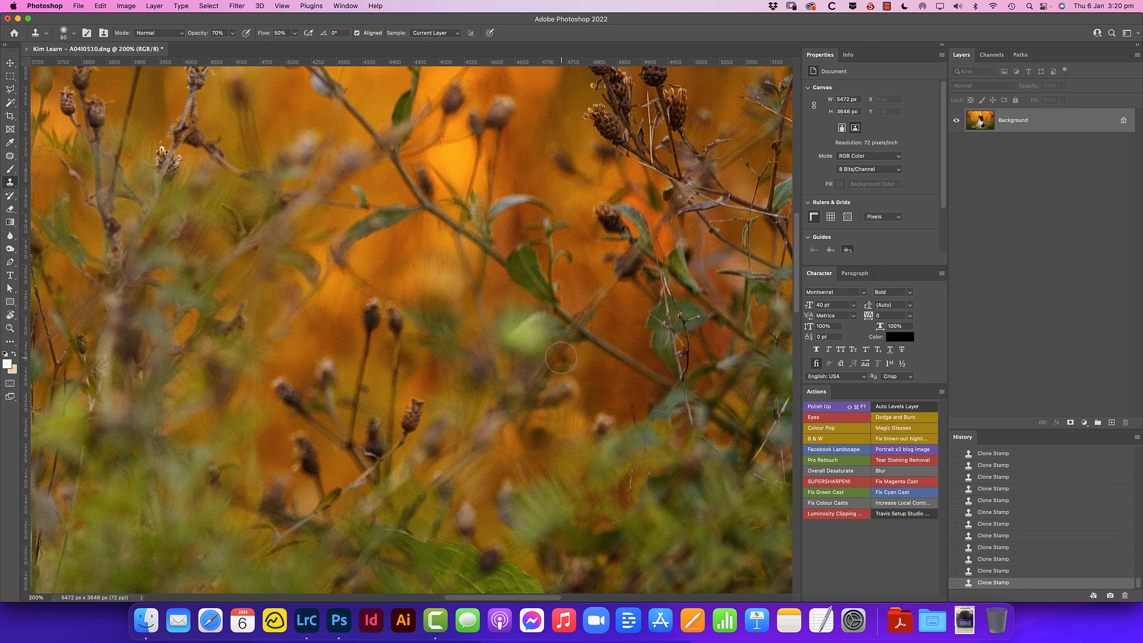
drag(549, 352, 605, 381)
key(super+0)
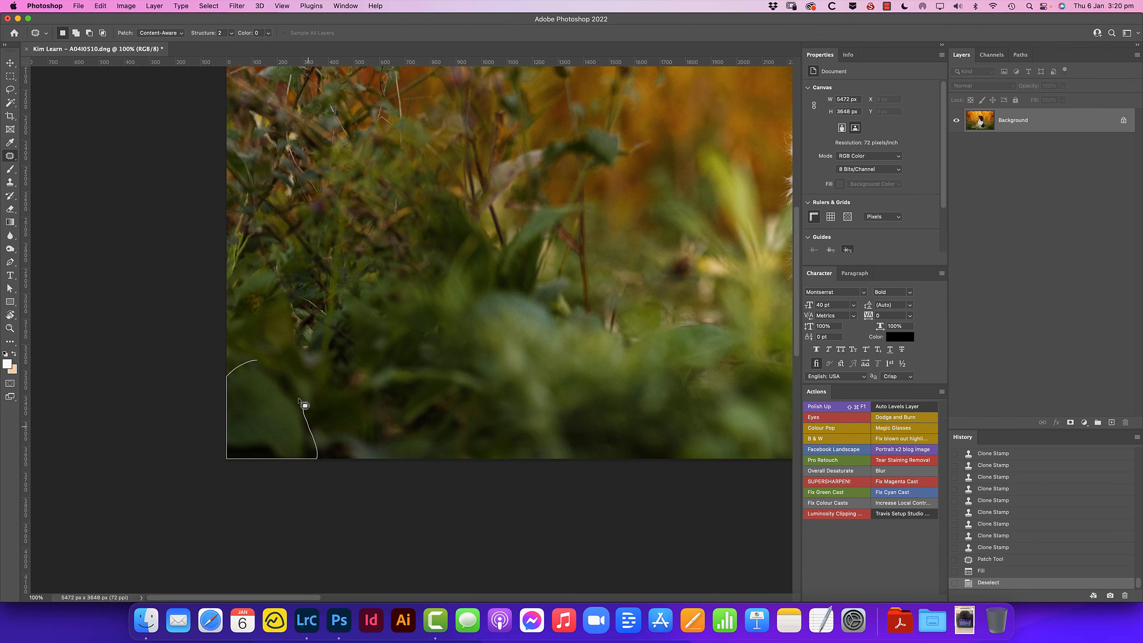
Select the large leaf in the photo's bottom-left corner with the Patch tool and replace it with a Content-Aware fill
drag(304, 401, 367, 427)
key(shift+BackSpace)
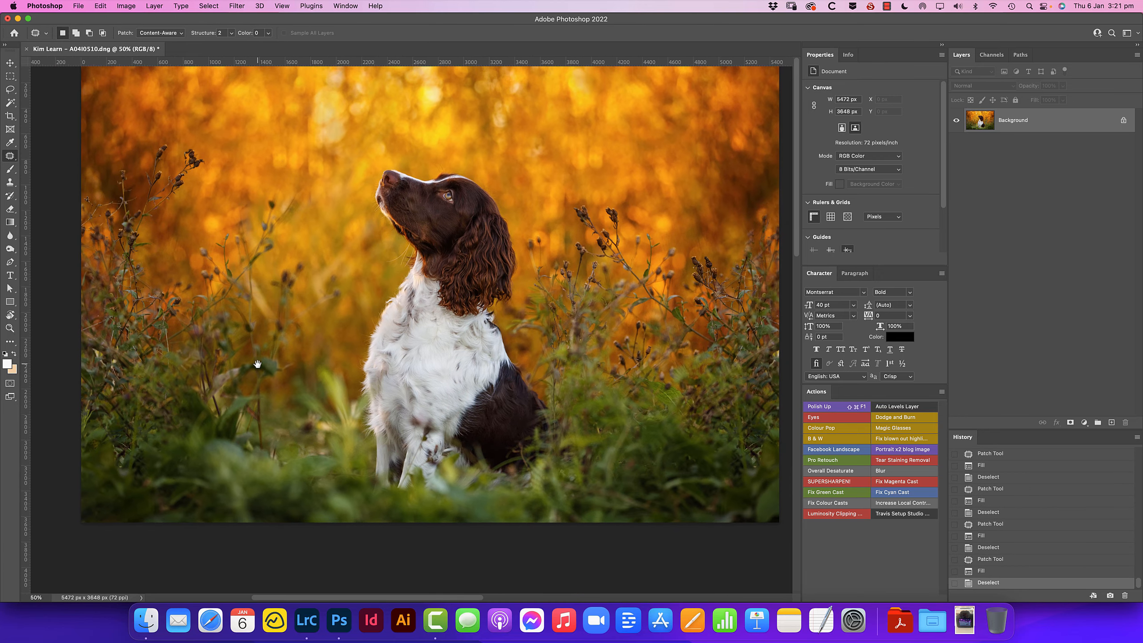
scroll(533, 350, up, 3)
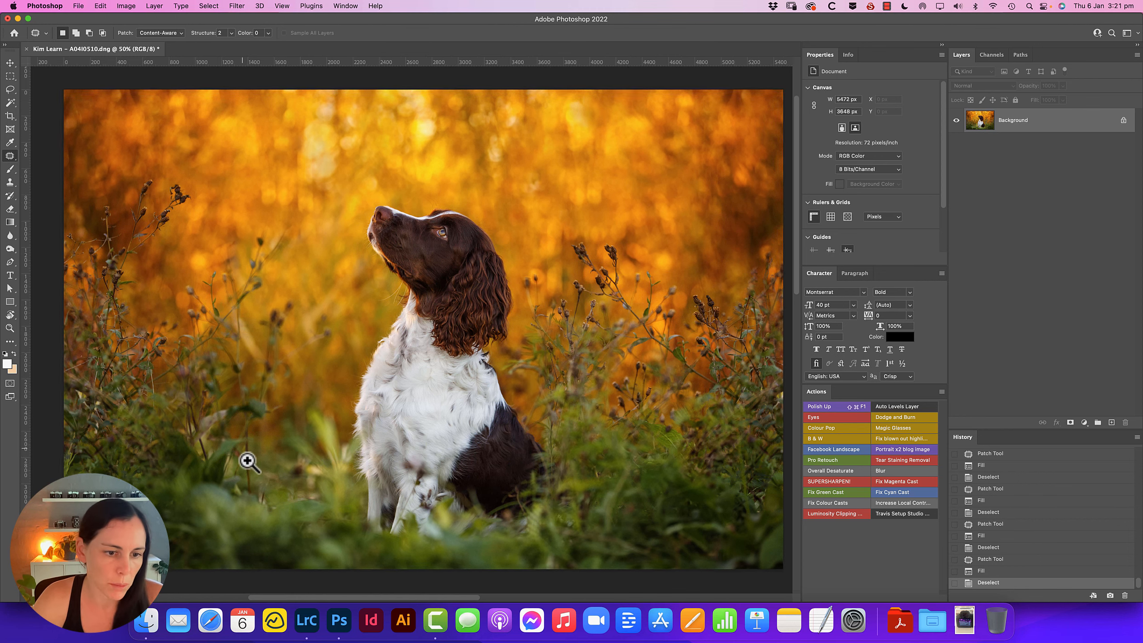
Select the light patch of grass near the photo's lower-left edge with the Patch tool and replace it with a Content-Aware fill
scroll(345, 375, up, 3)
mouse_move(295, 424)
mouse_down()
mouse_move(323, 455)
mouse_move(412, 457)
mouse_up()
drag(358, 426, 355, 426)
key(shift+F5)
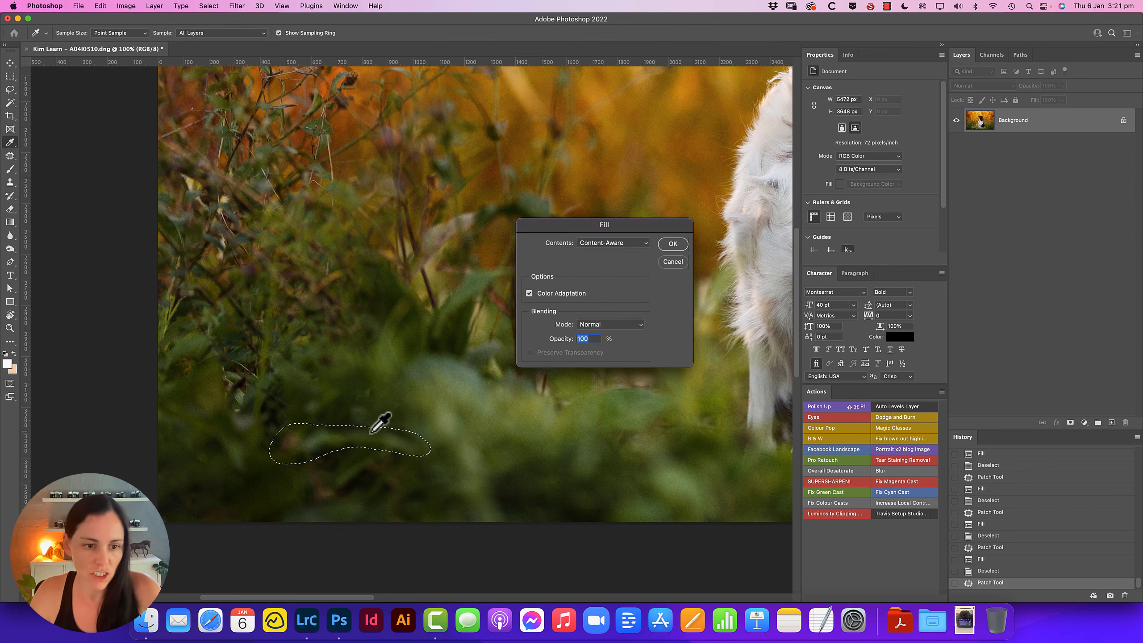
key(Return)
key(super+d)
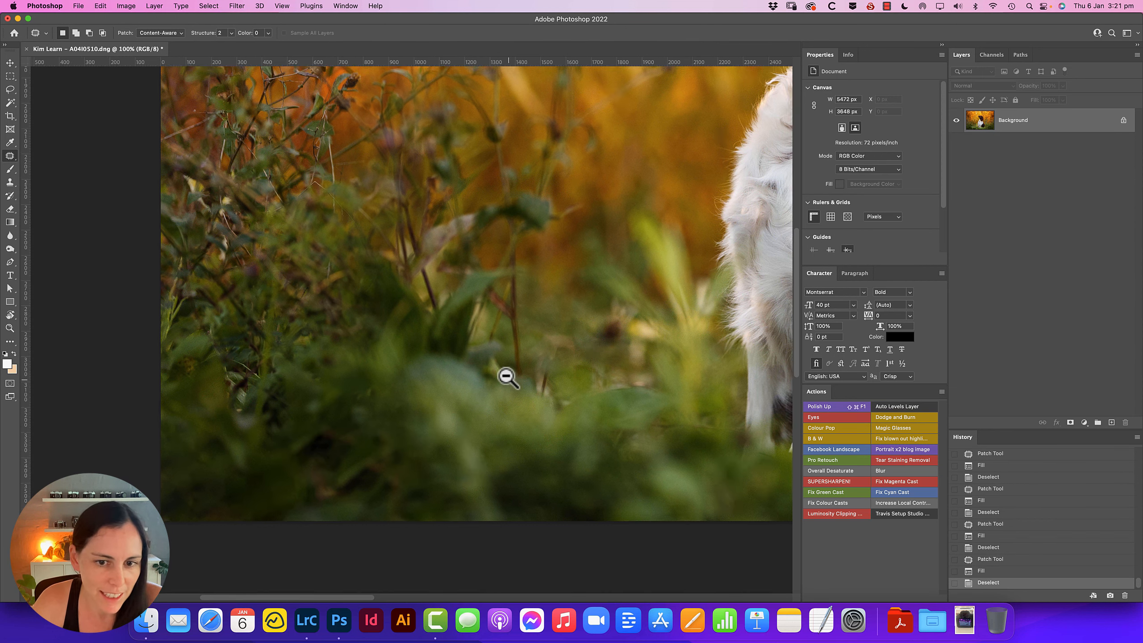
scroll(376, 439, down, 3)
scroll(466, 454, up, 3)
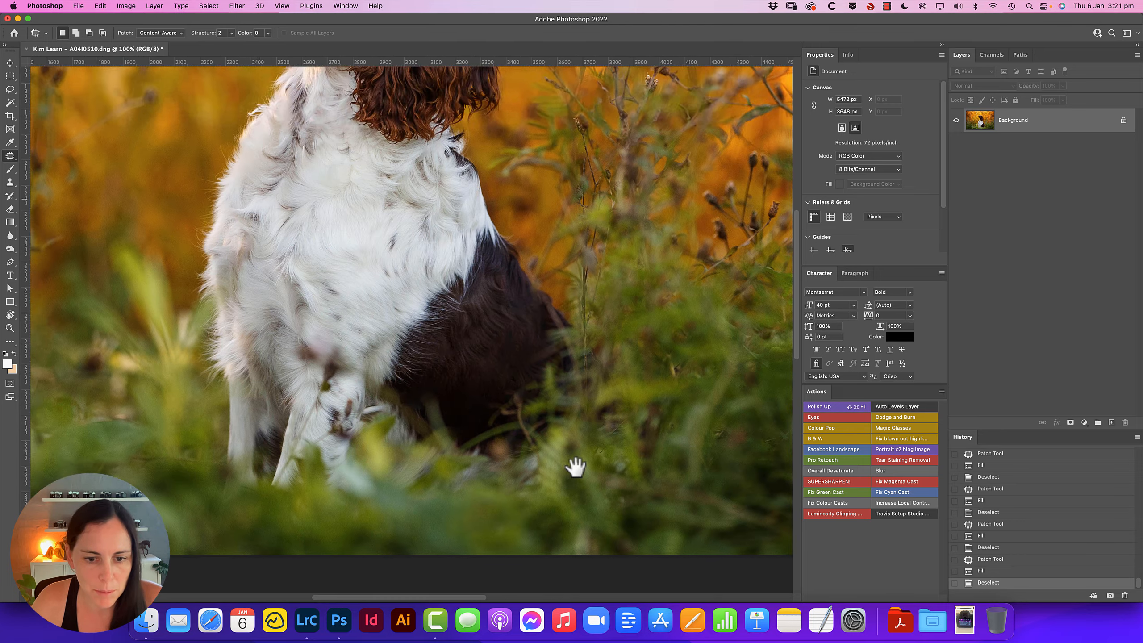
Outline the distracting grass below the dog's hindquarter with the Patch tool and remove it with a Content-Aware fill
scroll(576, 467, down, 3)
mouse_move(579, 459)
mouse_down()
mouse_move(542, 491)
mouse_move(602, 498)
mouse_up()
key(shift+BackSpace)
key(Return)
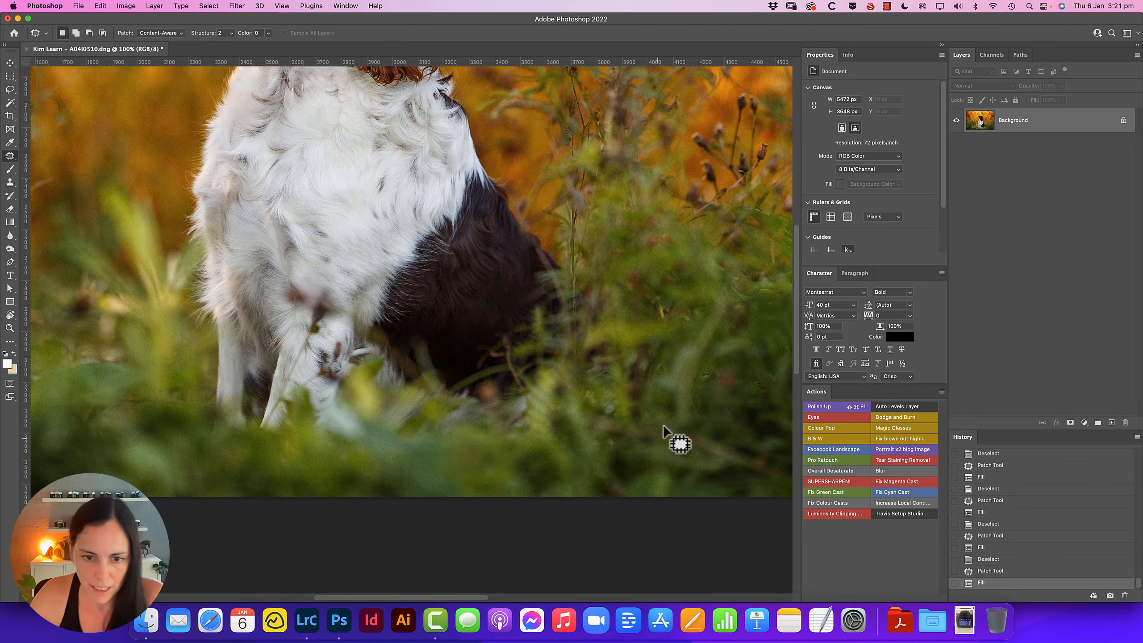
key(super+d)
Select the pale blades in the lower-right grass with the Patch tool and replace them with a Content-Aware fill
scroll(552, 378, right, 5)
scroll(552, 378, right, 5)
mouse_move(605, 385)
mouse_down()
mouse_move(563, 432)
mouse_move(673, 423)
mouse_move(699, 407)
mouse_move(622, 387)
mouse_up()
key(shift+BackSpace)
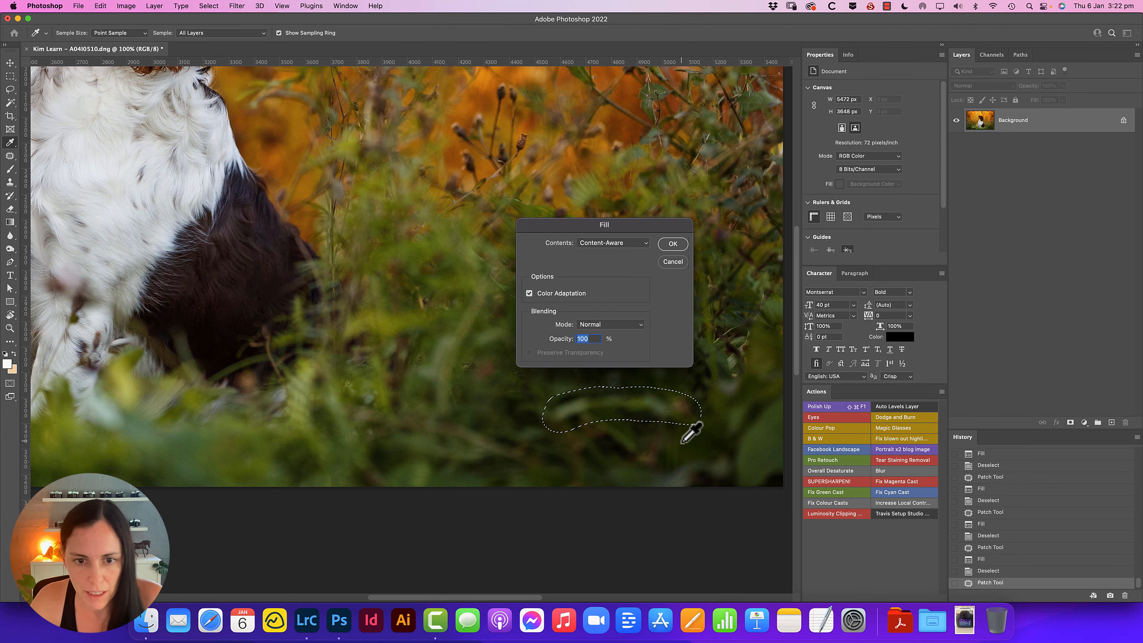
click(673, 244)
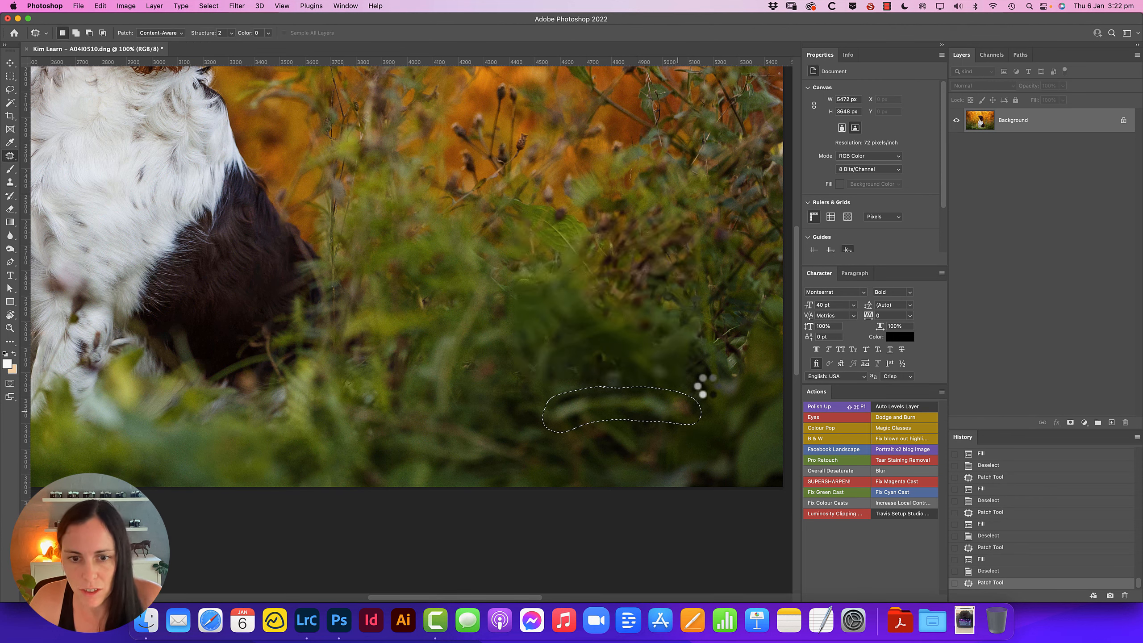
key(super+d)
key(super+minus)
key(super+minus)
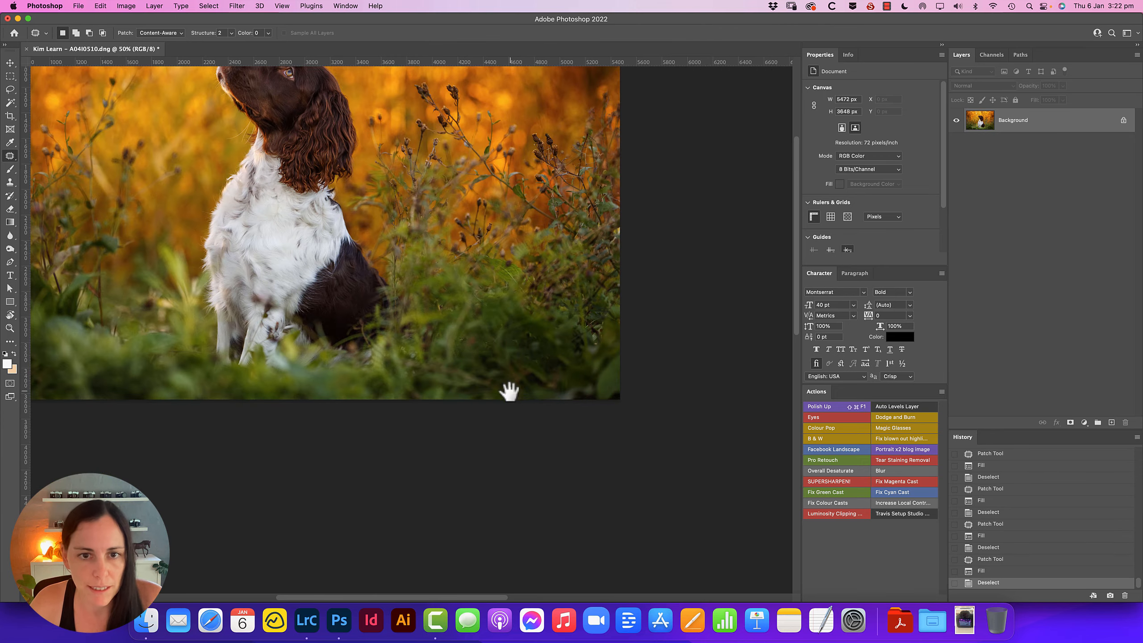
Darken the foreground grass along the photo's lower edge with a 700 px Burn tool set to Midtones and 10% exposure
drag(576, 455, 630, 467)
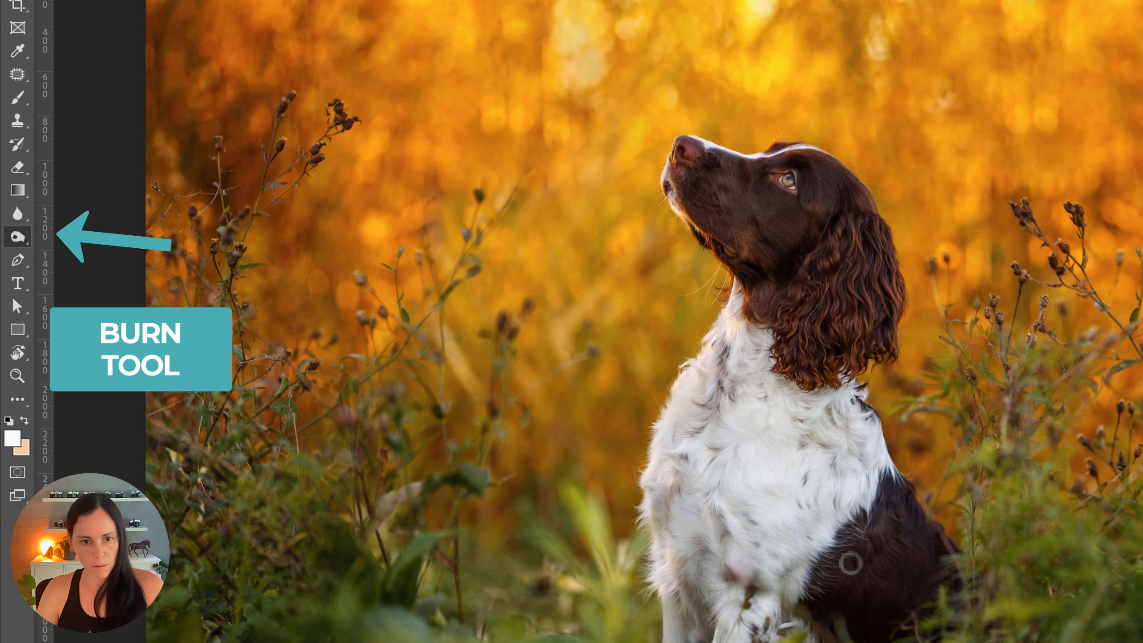
key(bracketright)
key(bracketright)
key(bracketright)
key(bracketright)
key(bracketright)
key(bracketright)
key(bracketright)
key(bracketright)
key(bracketright)
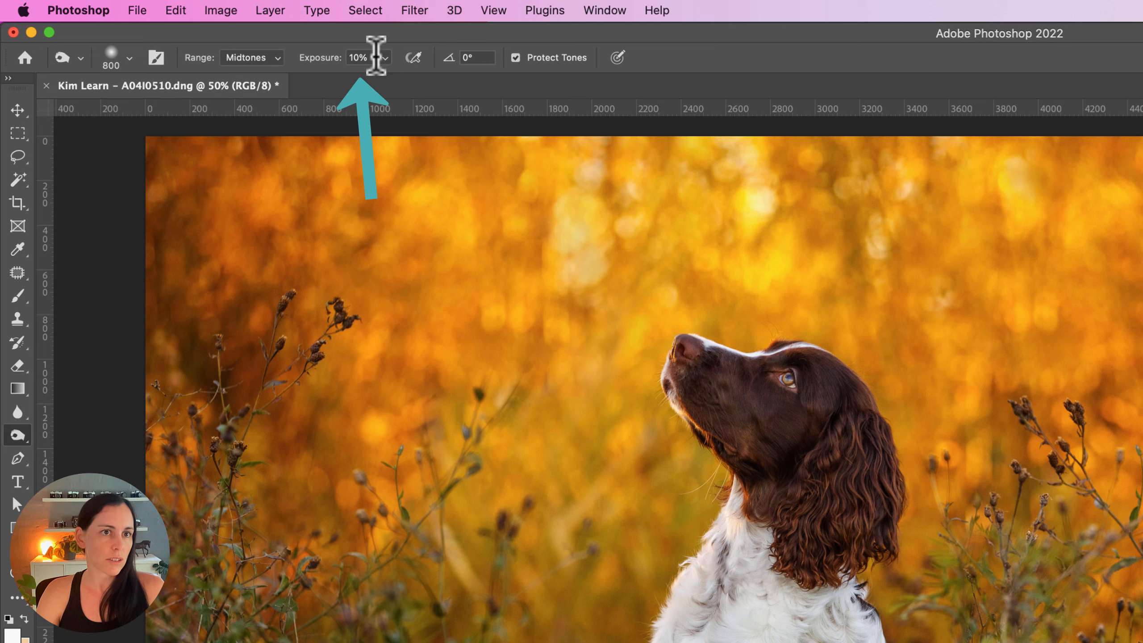
key(bracketleft)
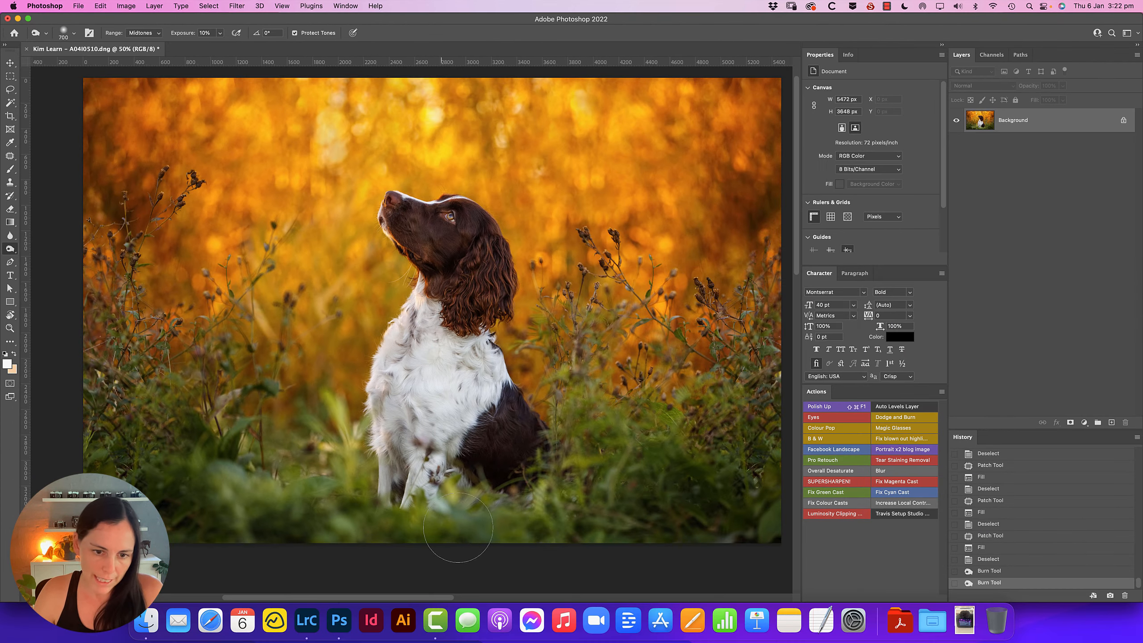
mouse_move(265, 536)
mouse_down()
mouse_move(283, 496)
mouse_move(228, 479)
mouse_move(255, 505)
mouse_move(236, 481)
mouse_up()
mouse_move(411, 525)
mouse_down()
mouse_move(513, 531)
mouse_move(602, 468)
mouse_move(487, 541)
mouse_move(349, 442)
mouse_up()
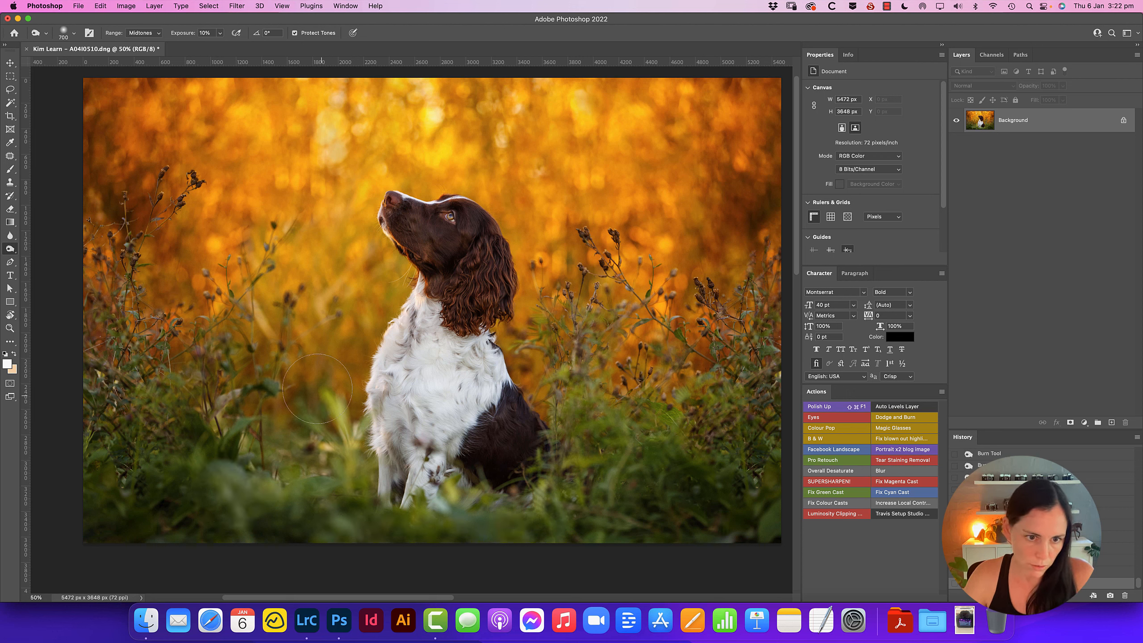
Burn the bright grass in front of the dog's chest with the brush reduced to 200 px
key(bracketleft)
key(bracketleft)
key(bracketleft)
key(bracketleft)
key(bracketleft)
key(bracketleft)
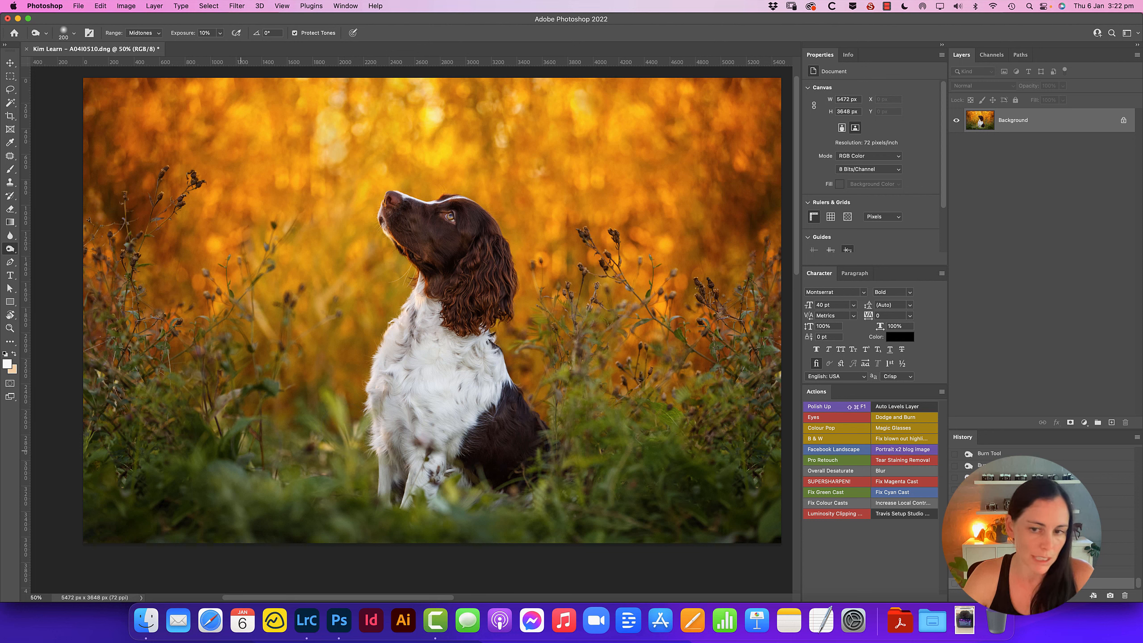
Lighten the dark background areas with an 800 px Dodge tool set to Shadows and 10% exposure
key(bracketright)
key(bracketright)
key(bracketright)
key(bracketright)
key(bracketright)
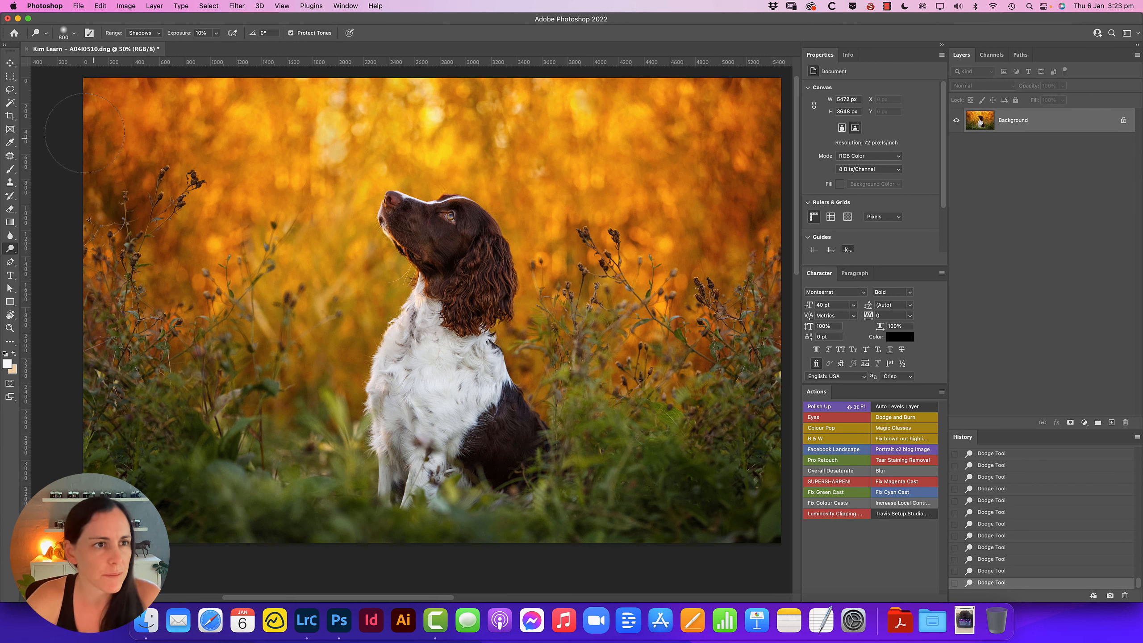
click(10, 62)
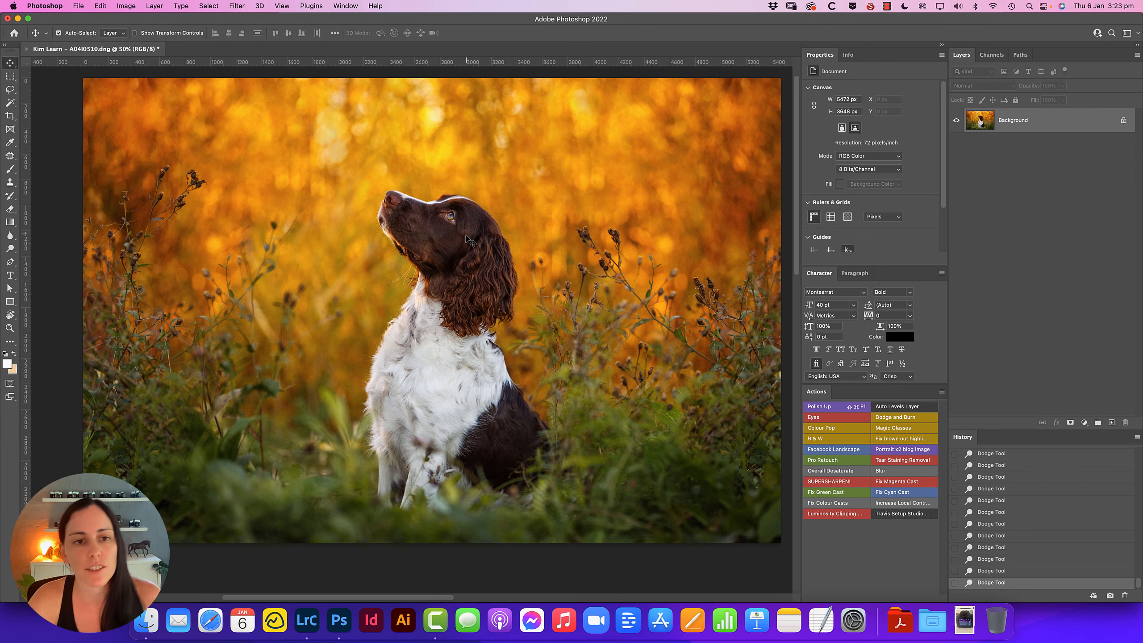
Duplicate the Background layer with the dog's head in close view
super+click(434, 223)
super+click(471, 209)
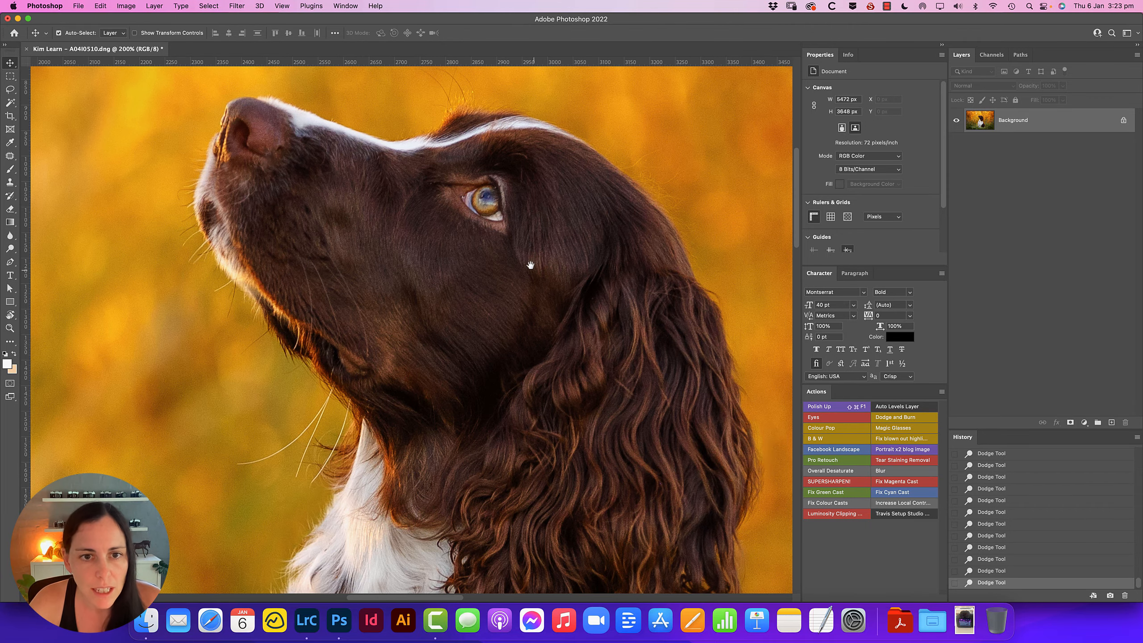
drag(471, 209, 502, 221)
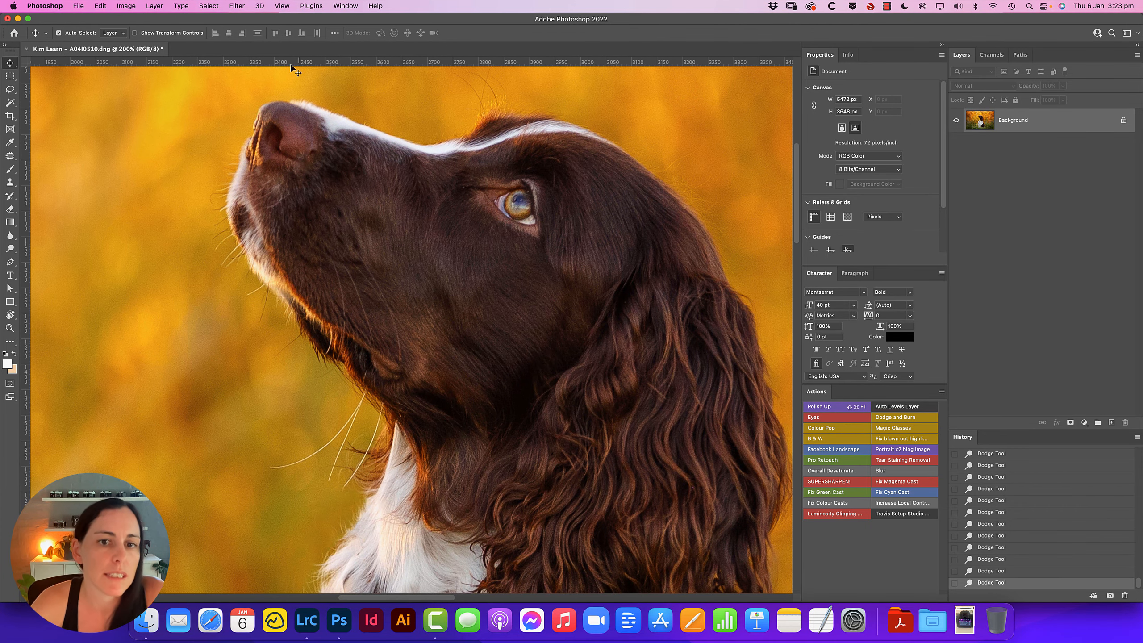
drag(975, 163, 1099, 579)
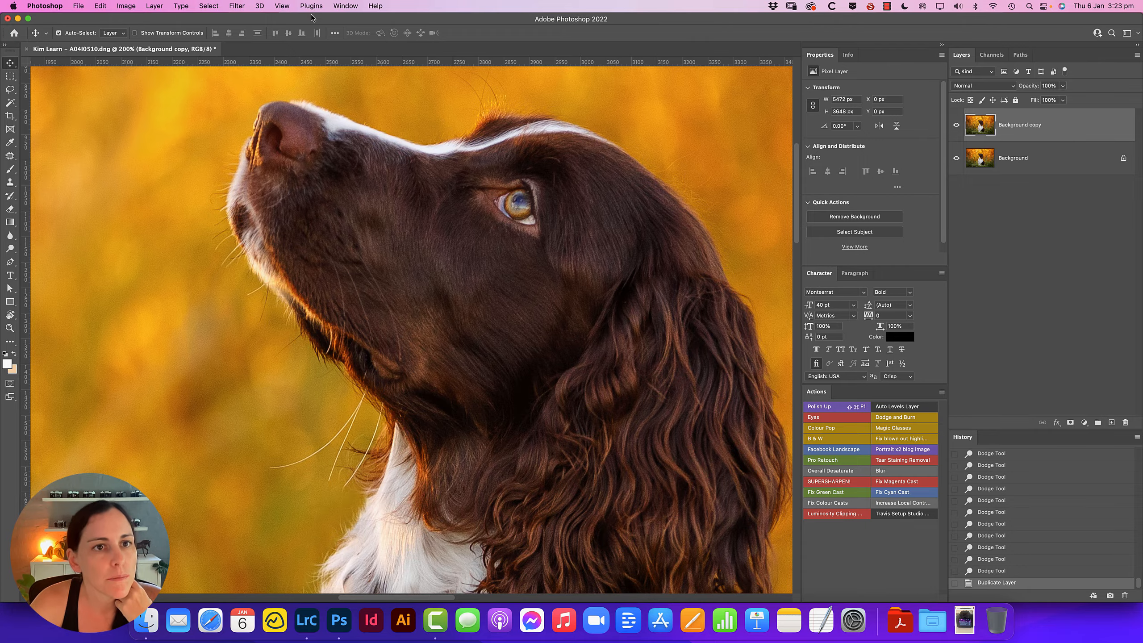
Sharpen the duplicate layer with Topaz Sharpen AI using Out of Focus - Very Blurry, Remove Blur 43 and Suppress Noise 10
click(237, 6)
mouse_move(316, 238)
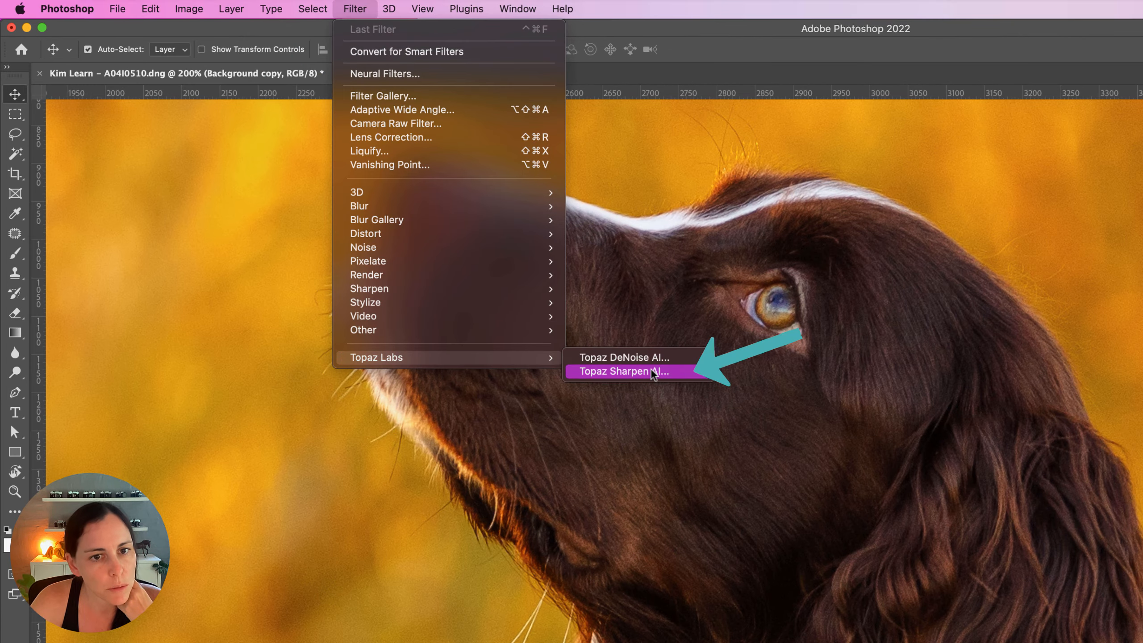
click(653, 372)
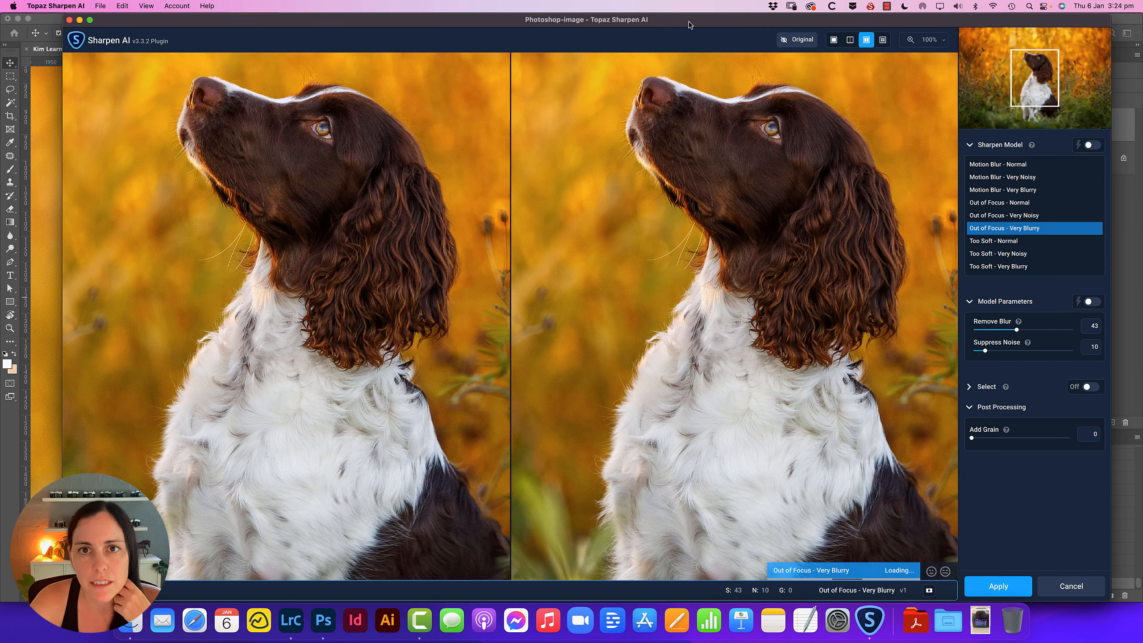
drag(690, 24, 684, 24)
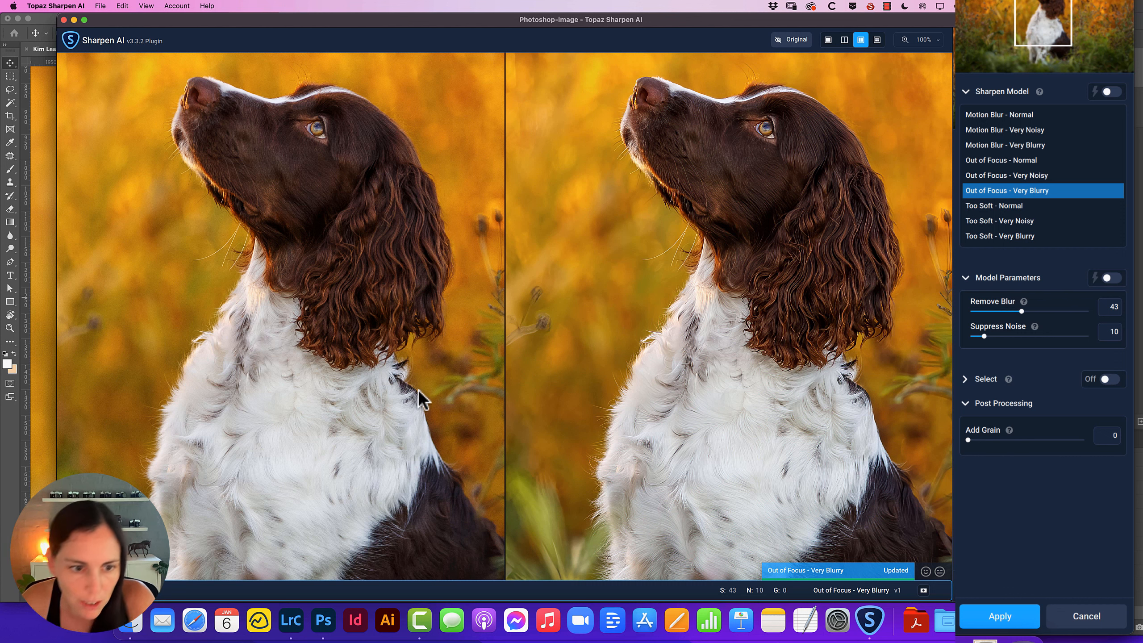
drag(694, 360, 663, 217)
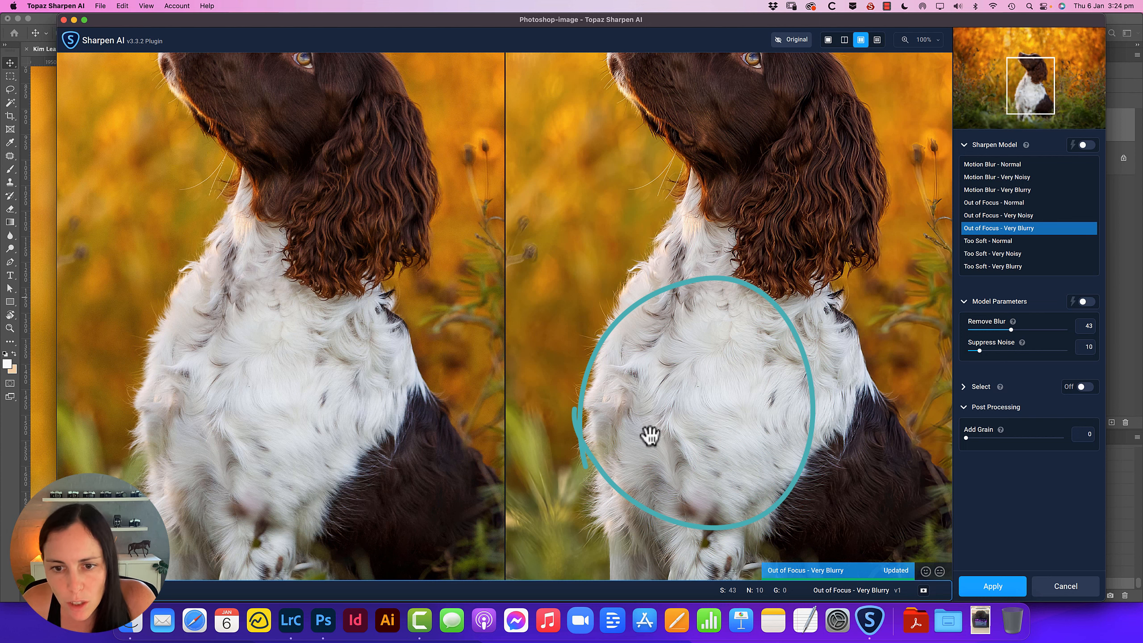
drag(775, 361, 755, 433)
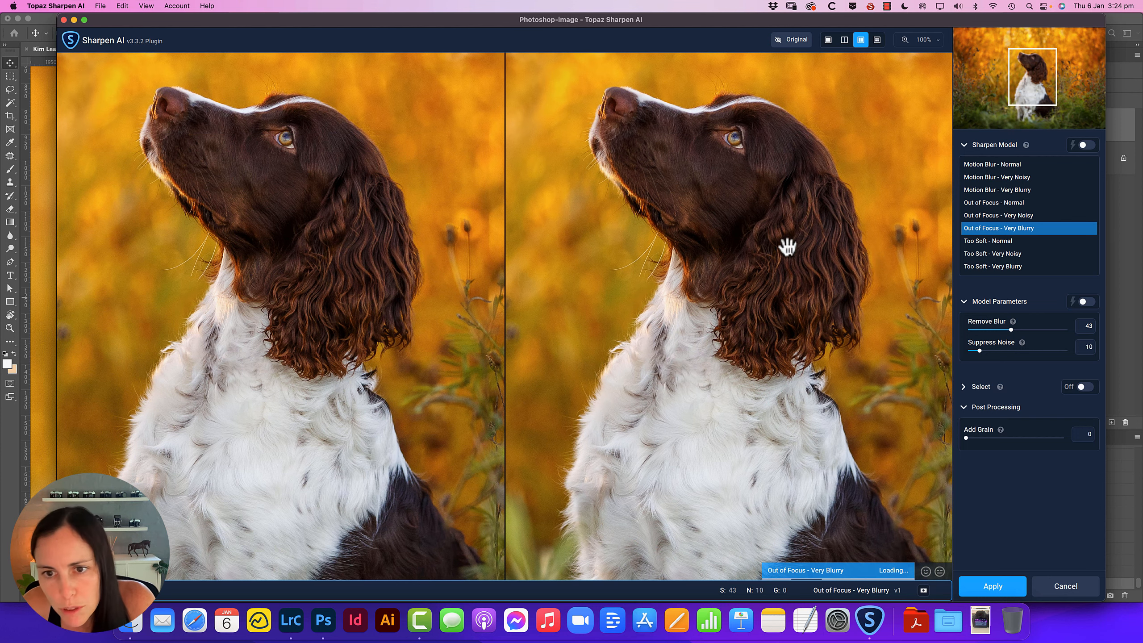
drag(760, 305, 764, 367)
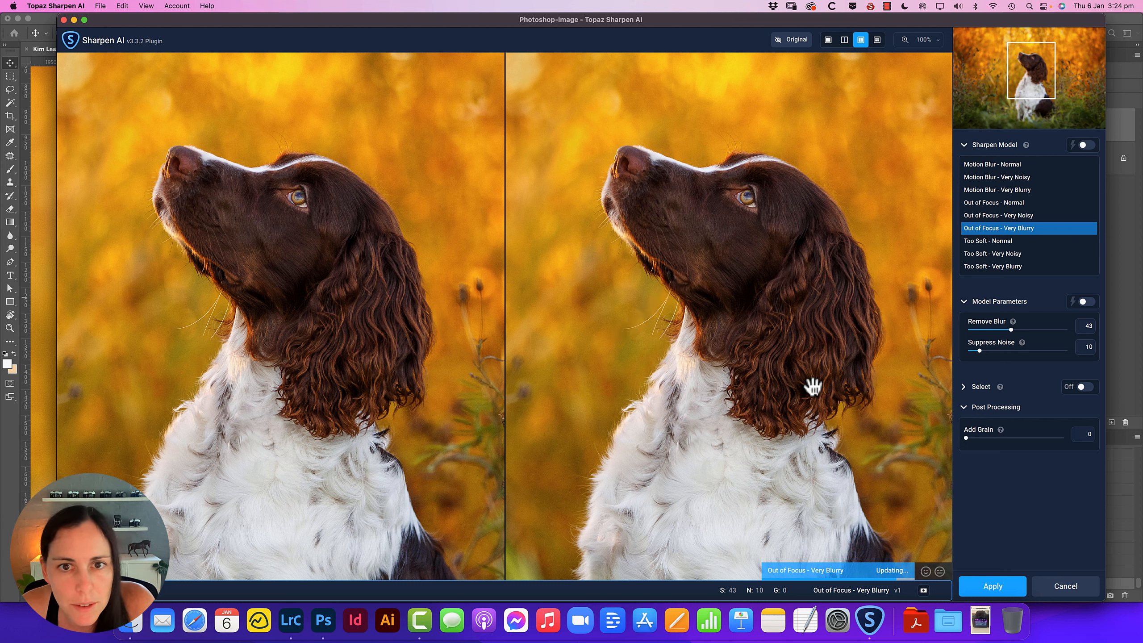
click(996, 594)
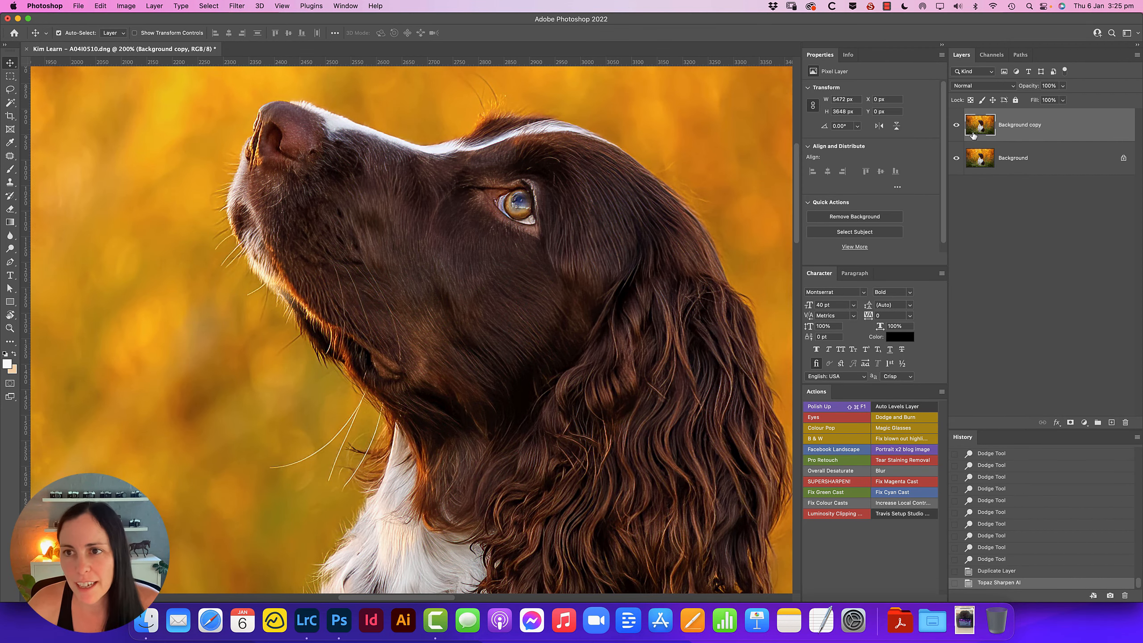
Compare the dog and the background foliage with and without sharpening by toggling the duplicate layer's visibility
click(956, 128)
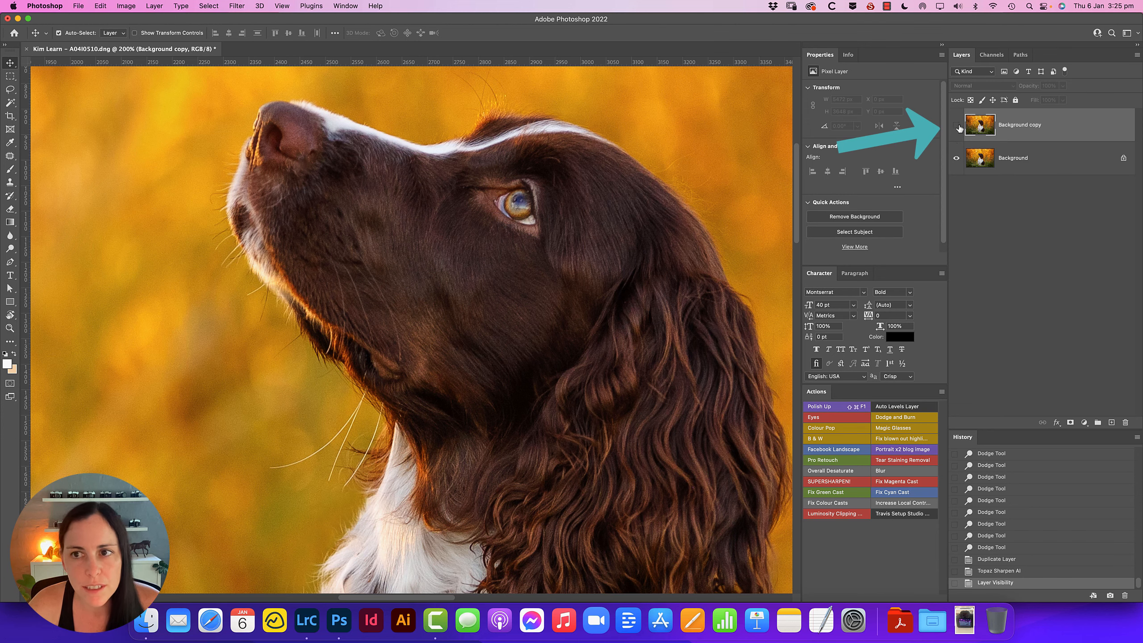
click(957, 126)
key(super+minus)
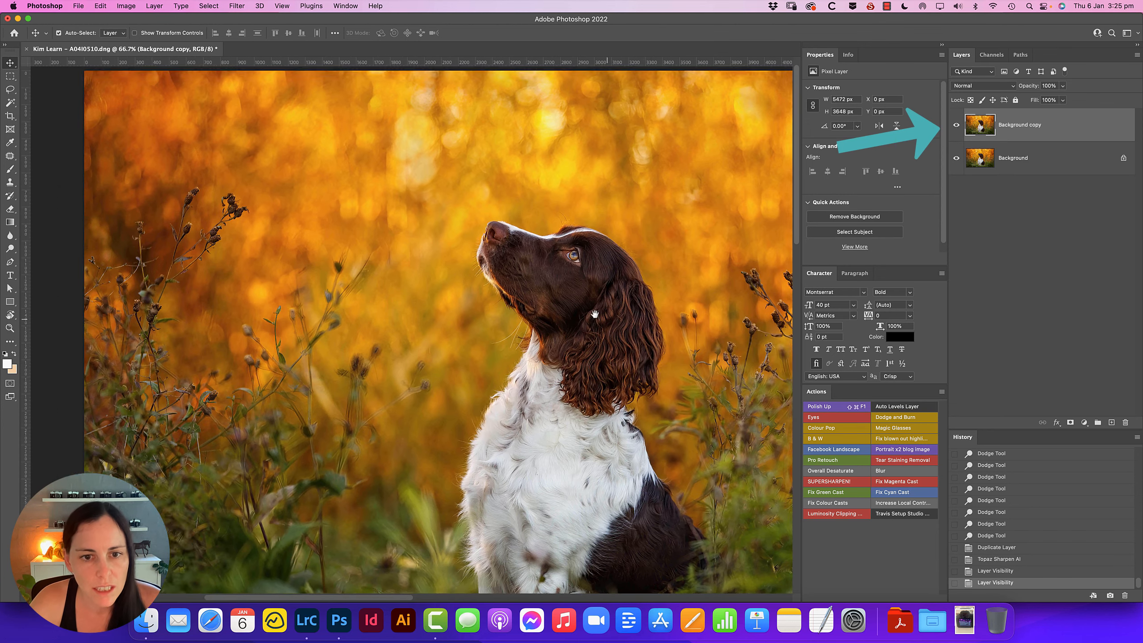
drag(687, 316, 541, 272)
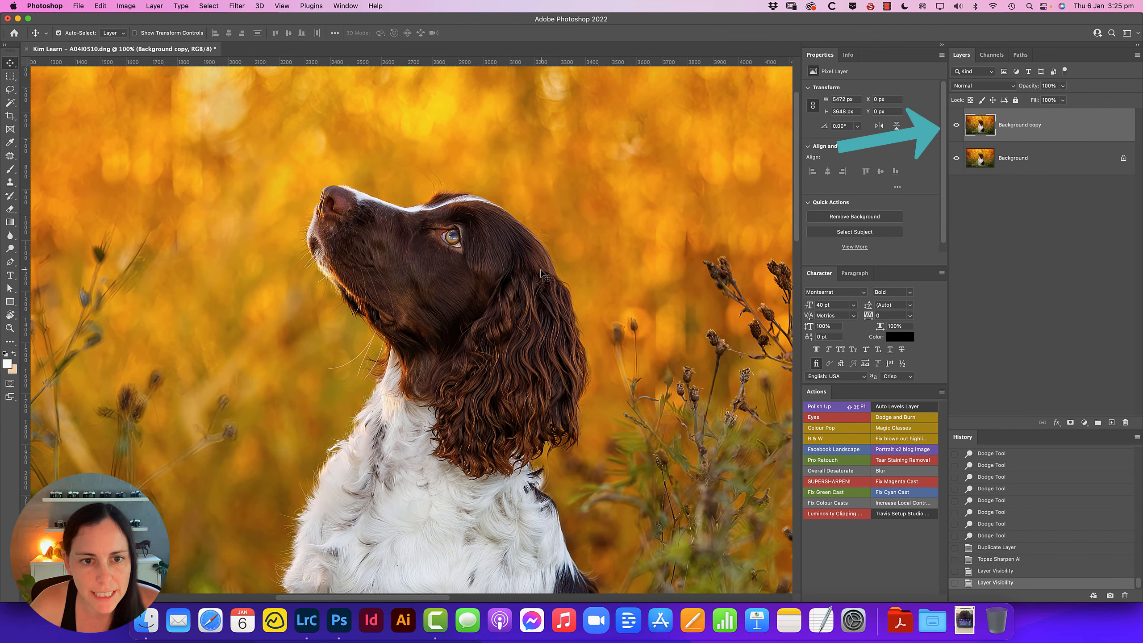
click(957, 126)
click(956, 126)
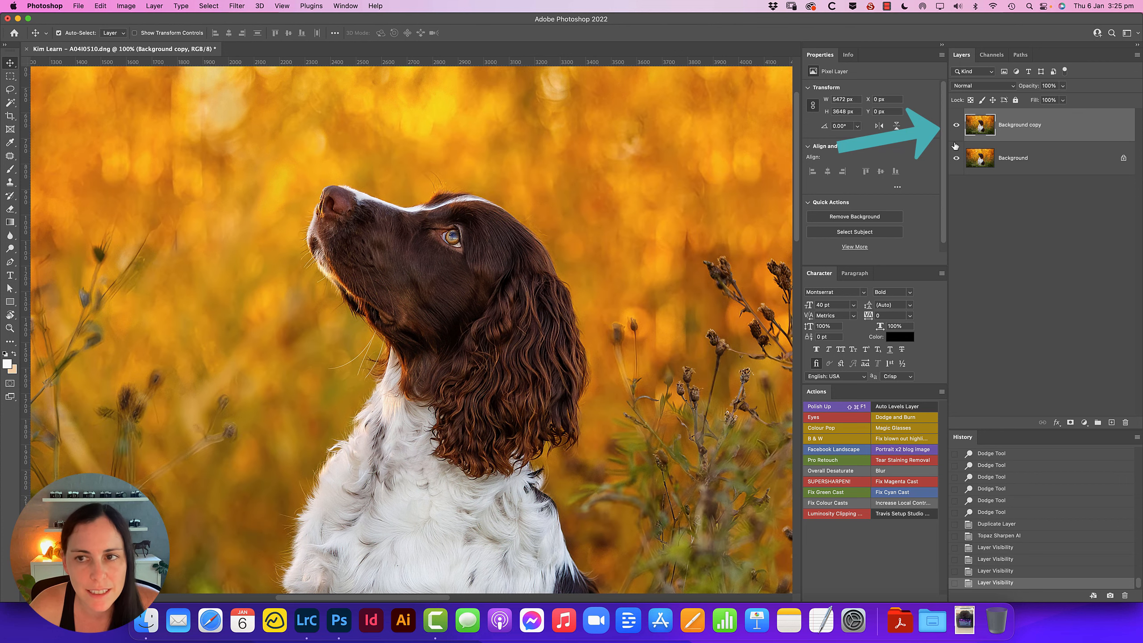
click(957, 126)
click(958, 126)
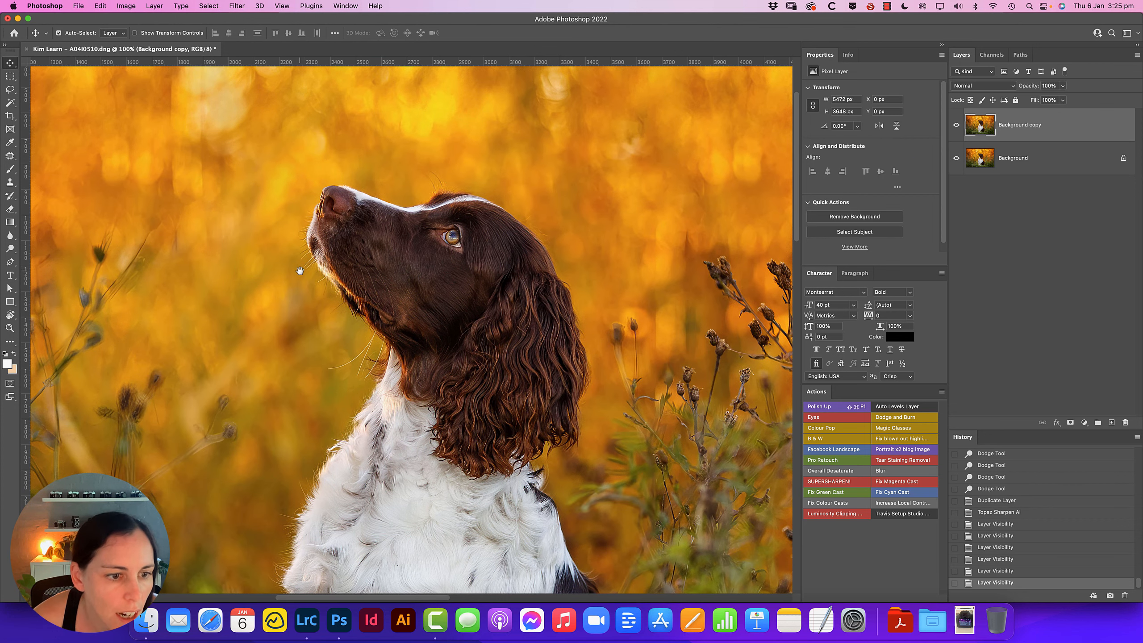
drag(300, 271, 684, 174)
click(958, 128)
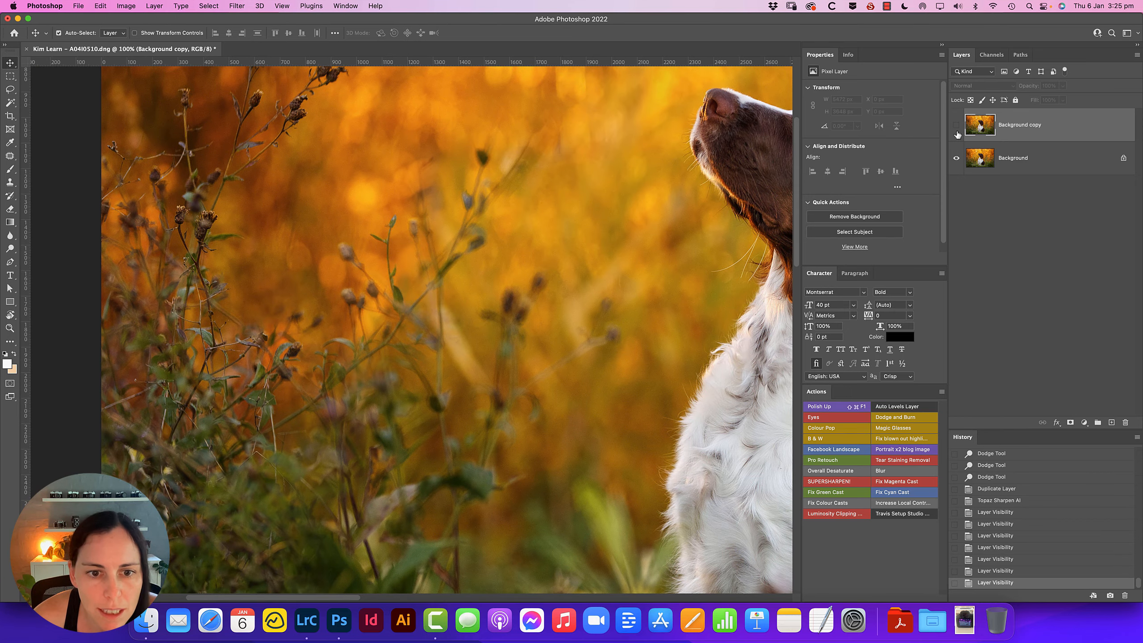
click(958, 128)
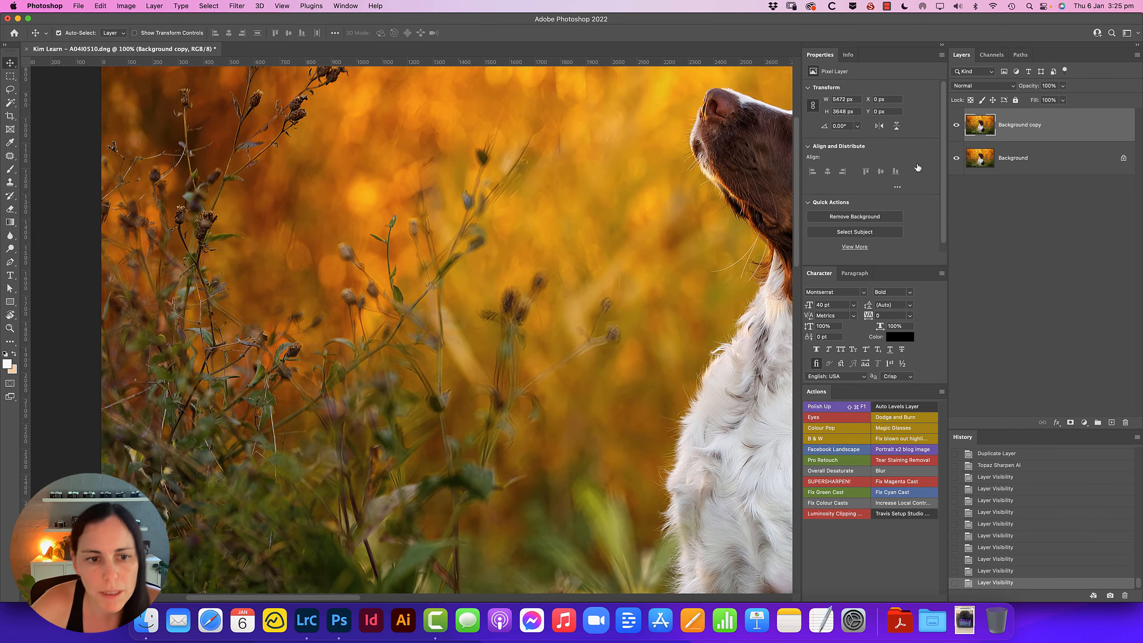
drag(660, 261, 327, 300)
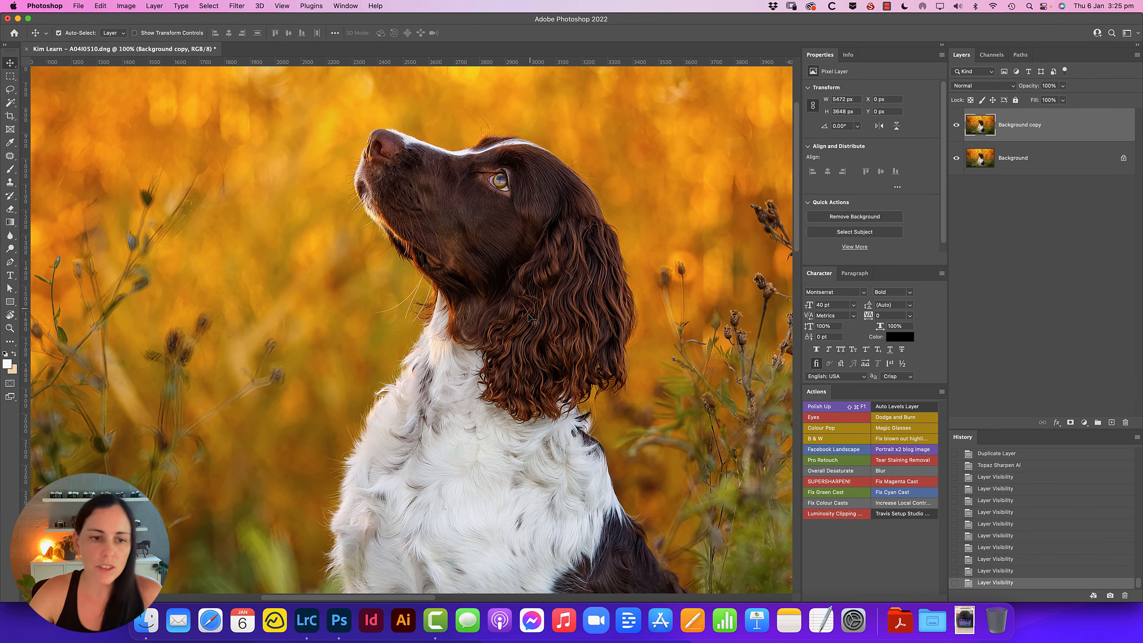
Select the dog with Select Subject and add a layer mask from that selection to the sharpened duplicate layer
key(super+minus)
scroll(552, 313, down, 3)
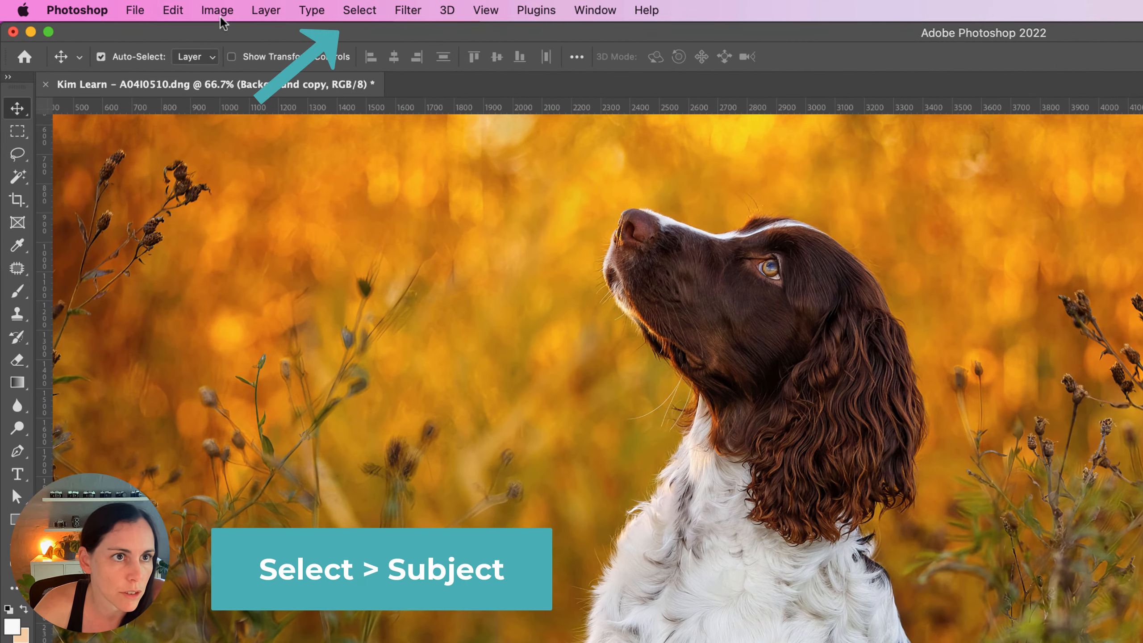
click(359, 10)
click(369, 214)
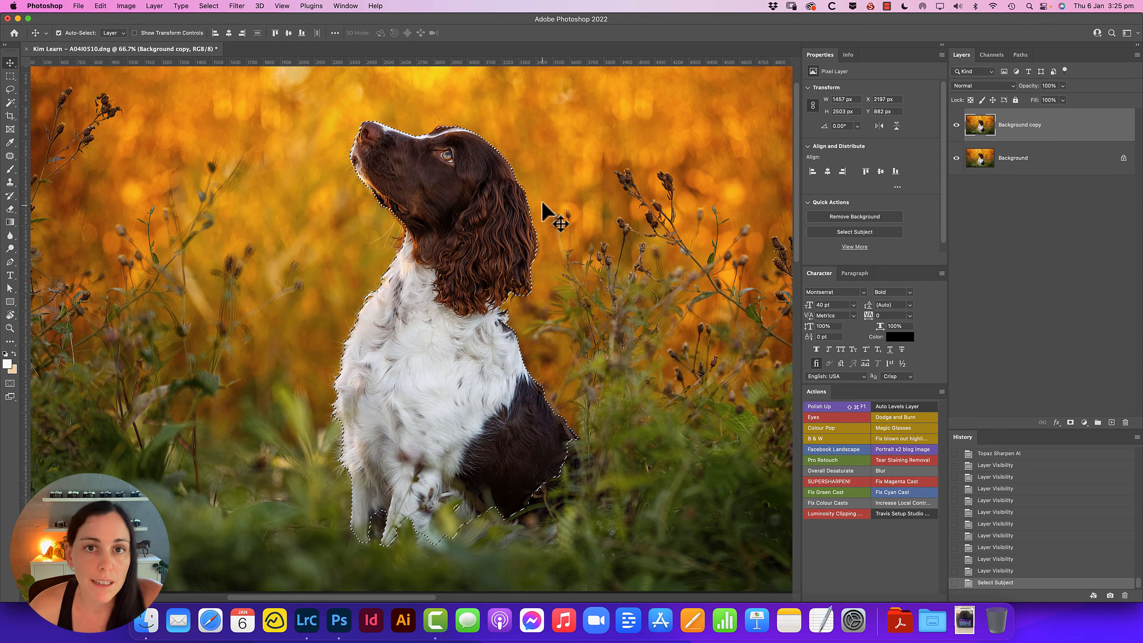
click(1070, 422)
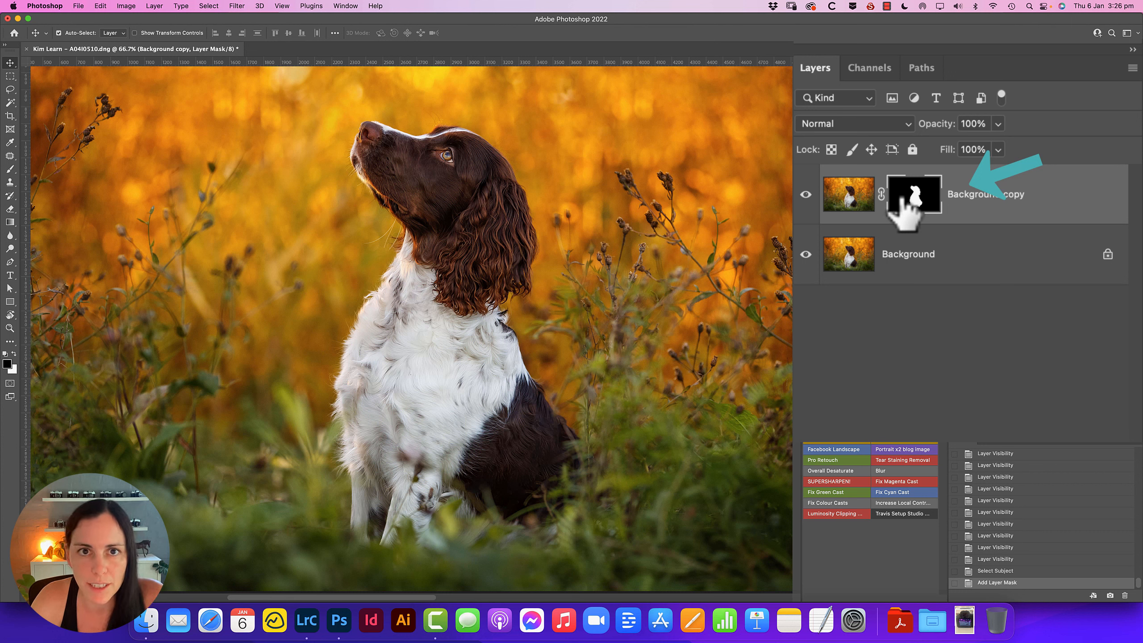
Show the layer mask as a red overlay and paint white along the dog's chest edge with a 250 px brush
click(446, 167)
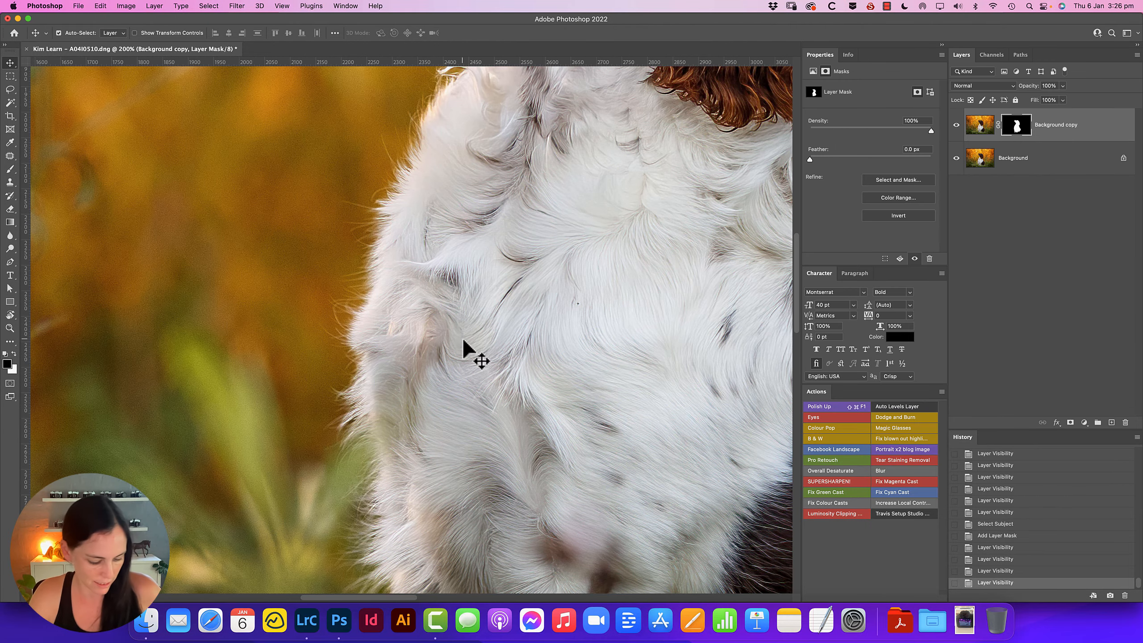
key(b)
key(bracketleft)
key(bracketleft)
key(bracketleft)
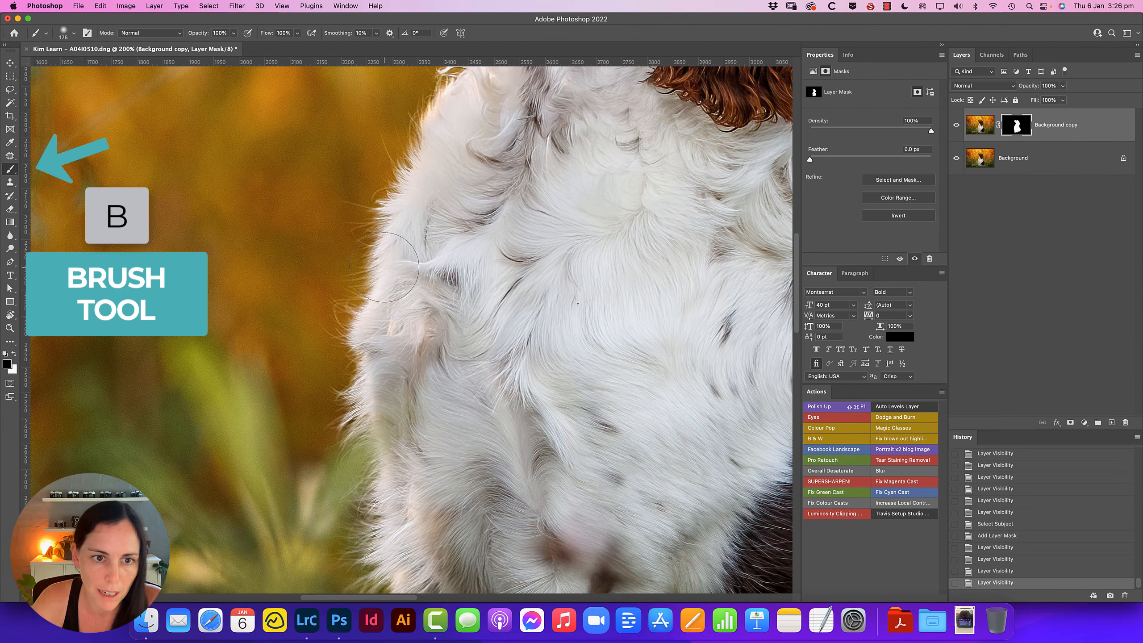
key(x)
key(backslash)
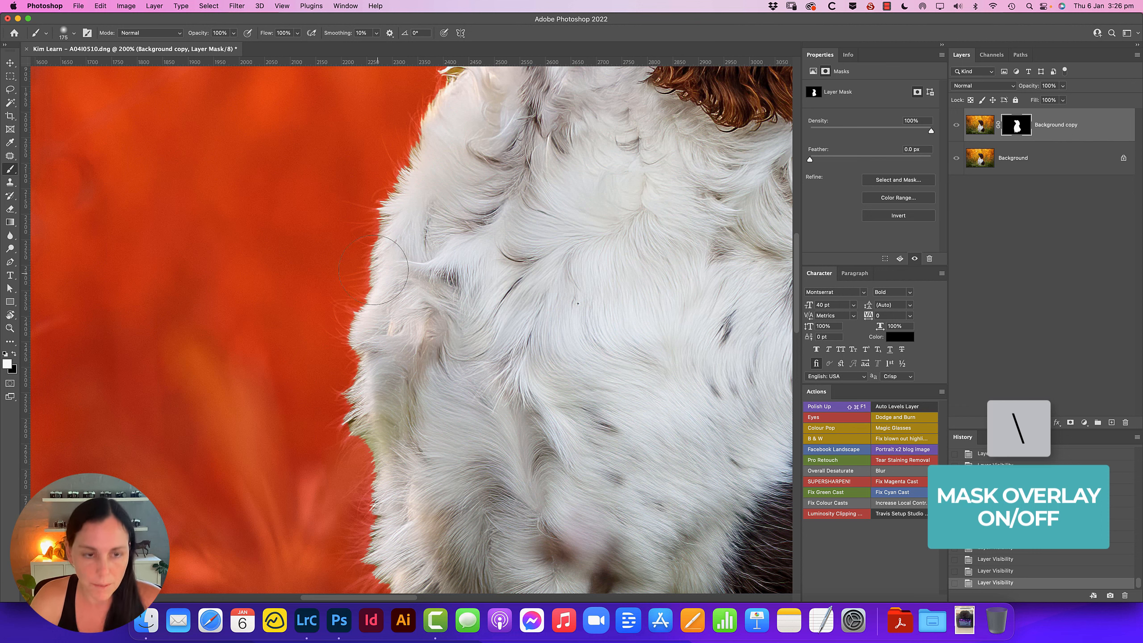
key(bracketleft)
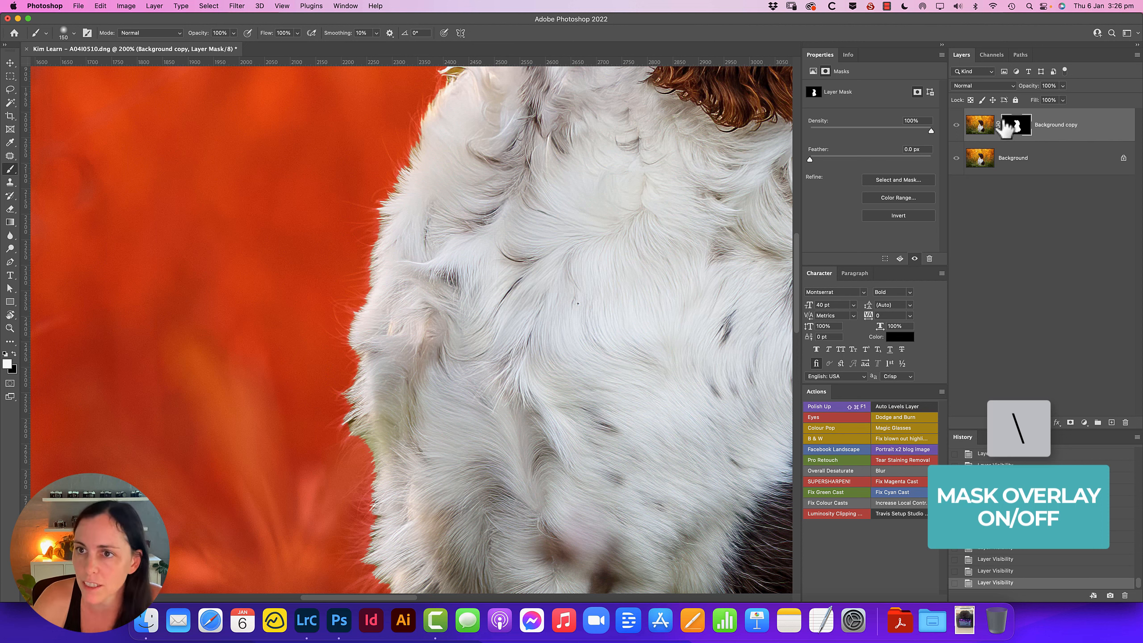
key(bracketright)
key(bracketright)
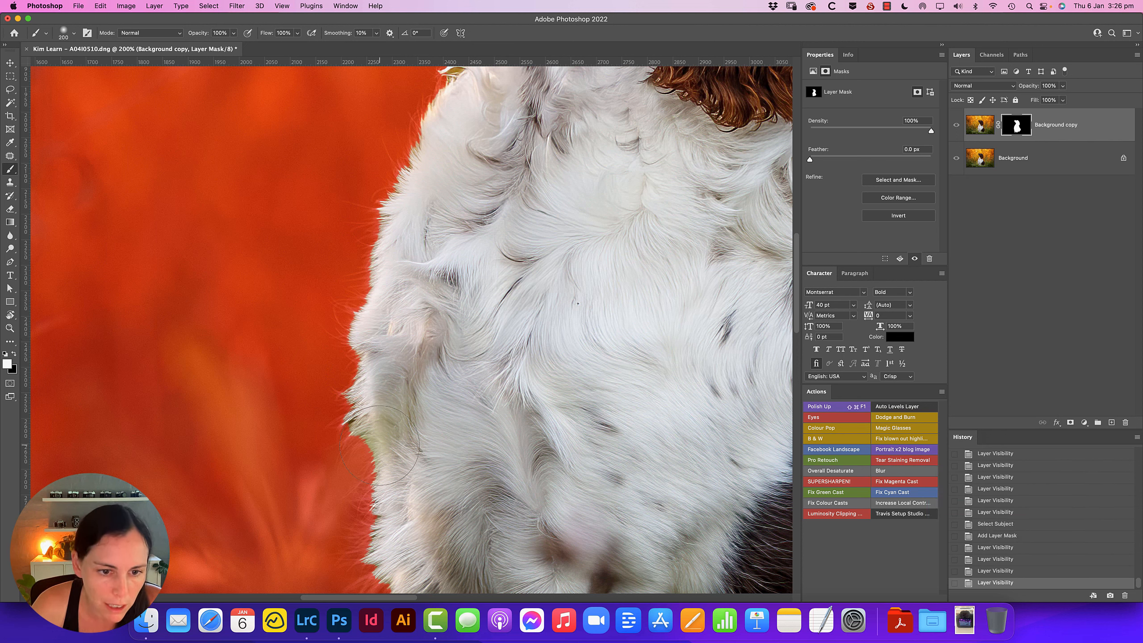
key(bracketright)
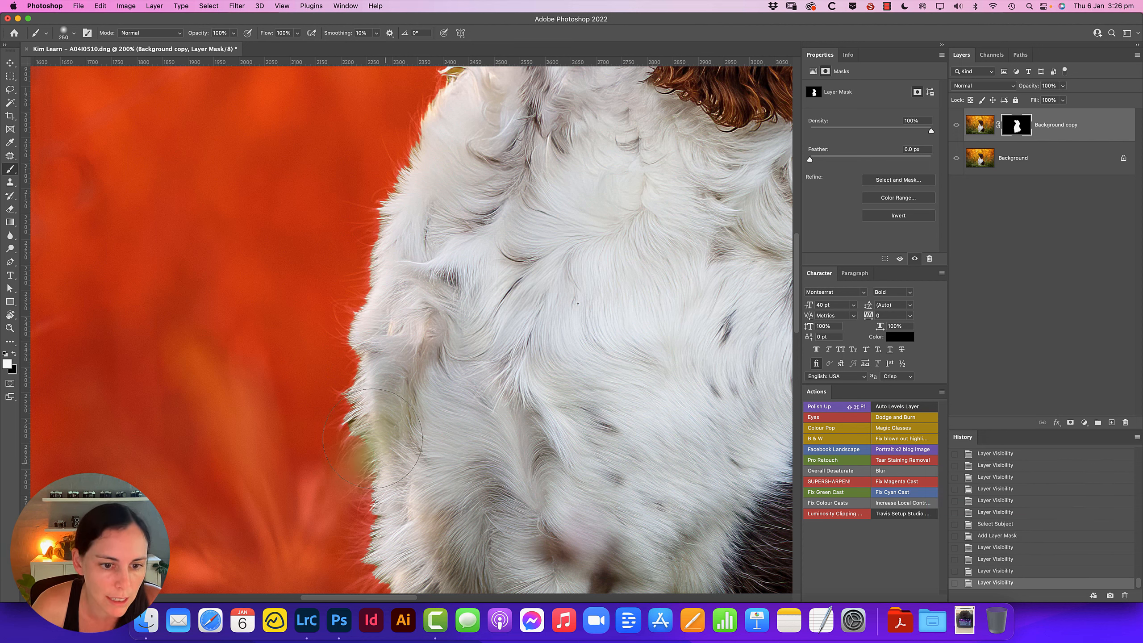
mouse_move(373, 438)
mouse_down()
mouse_move(381, 323)
mouse_move(365, 316)
mouse_move(384, 313)
mouse_move(401, 217)
mouse_move(456, 128)
mouse_move(432, 138)
mouse_move(411, 209)
mouse_up()
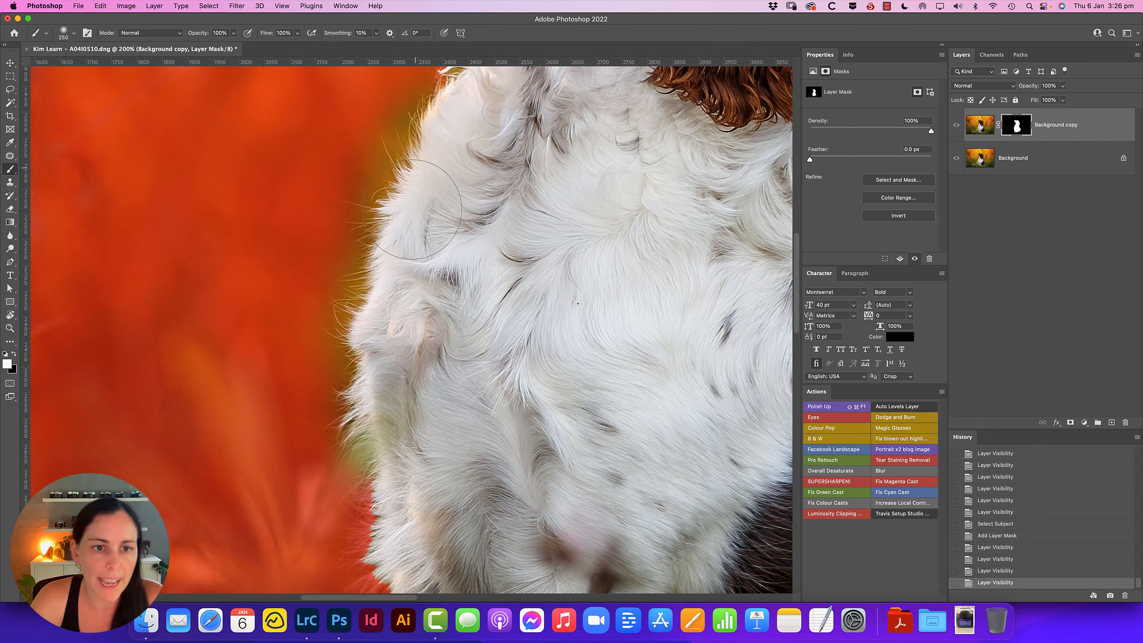
Reduce the brush size and paint white on the mask around the dog's muzzle, forehead and ear
drag(518, 179, 405, 310)
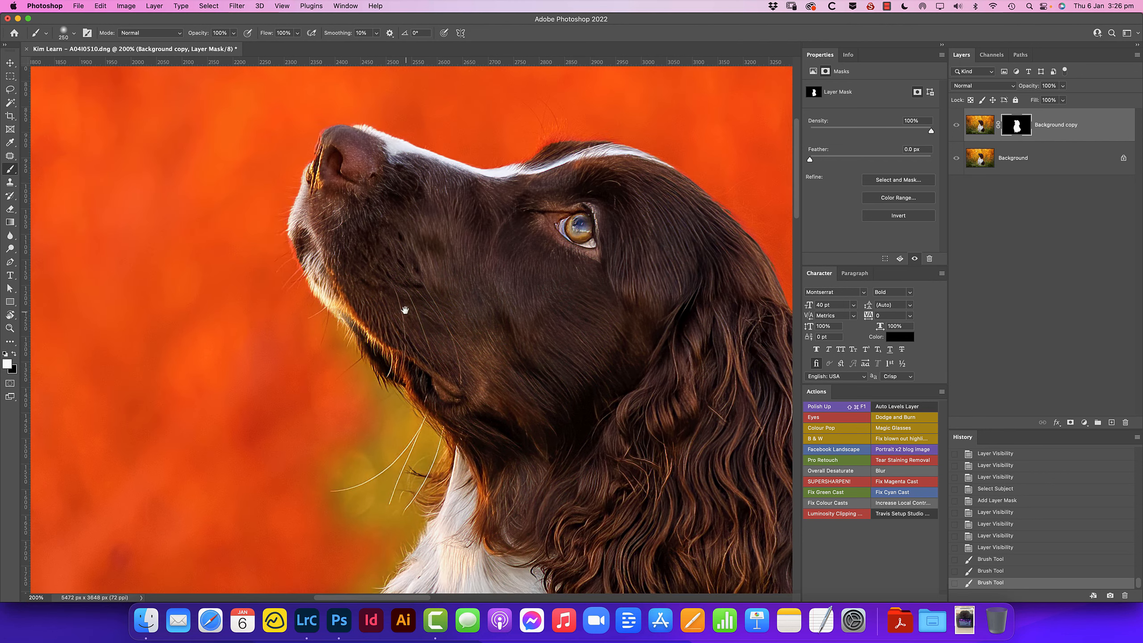
key(bracketleft)
key(bracketleft)
key(bracketleft)
key(bracketleft)
mouse_move(331, 312)
mouse_down()
mouse_move(518, 156)
mouse_move(615, 184)
mouse_up()
mouse_move(616, 184)
mouse_down()
mouse_move(431, 180)
mouse_move(606, 306)
mouse_move(558, 181)
mouse_up()
mouse_move(561, 182)
mouse_down()
mouse_move(584, 460)
mouse_move(603, 149)
mouse_up()
drag(621, 432, 648, 486)
Paint white on the mask over the dog's dark hindquarters and lower body with a brush of about 600 px
mouse_move(752, 592)
mouse_down()
mouse_move(418, 264)
mouse_move(477, 462)
mouse_move(581, 491)
mouse_up()
key(bracketright)
key(bracketright)
key(bracketright)
key(bracketright)
key(bracketright)
key(bracketright)
key(bracketright)
key(bracketright)
scroll(618, 413, right, 10)
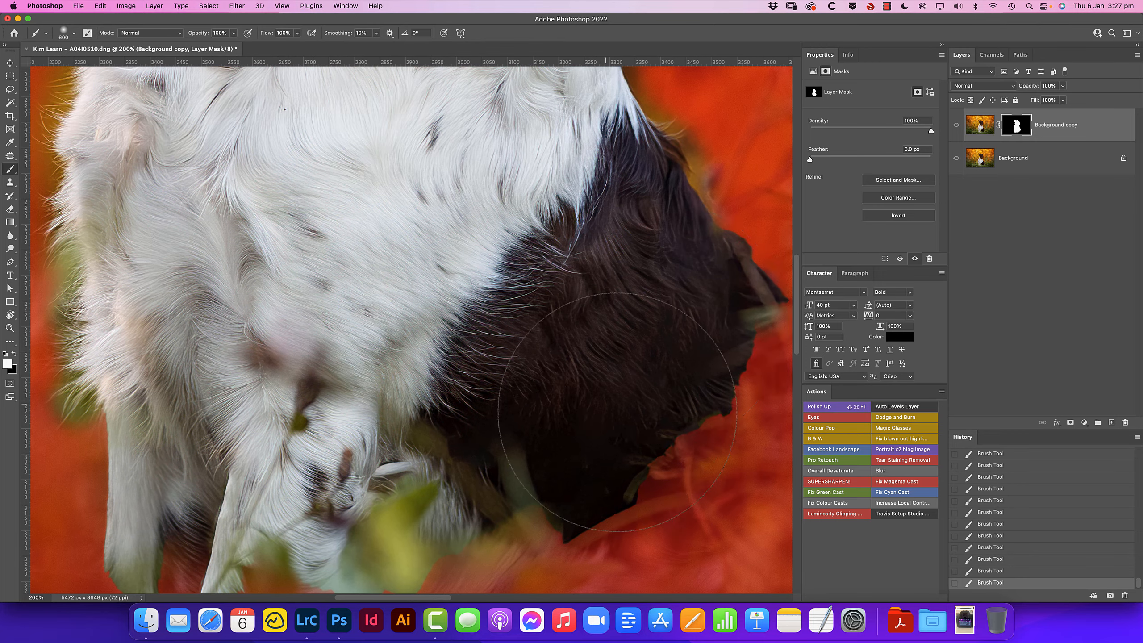
drag(618, 412, 672, 428)
drag(112, 157, 319, 364)
Reduce the brush to 250 px, switch the painting colour to black and hide the mask overlay
key(bracketleft)
key(bracketleft)
key(bracketleft)
key(bracketleft)
key(super+minus)
mouse_move(537, 191)
mouse_down()
mouse_move(517, 345)
mouse_move(479, 370)
mouse_up()
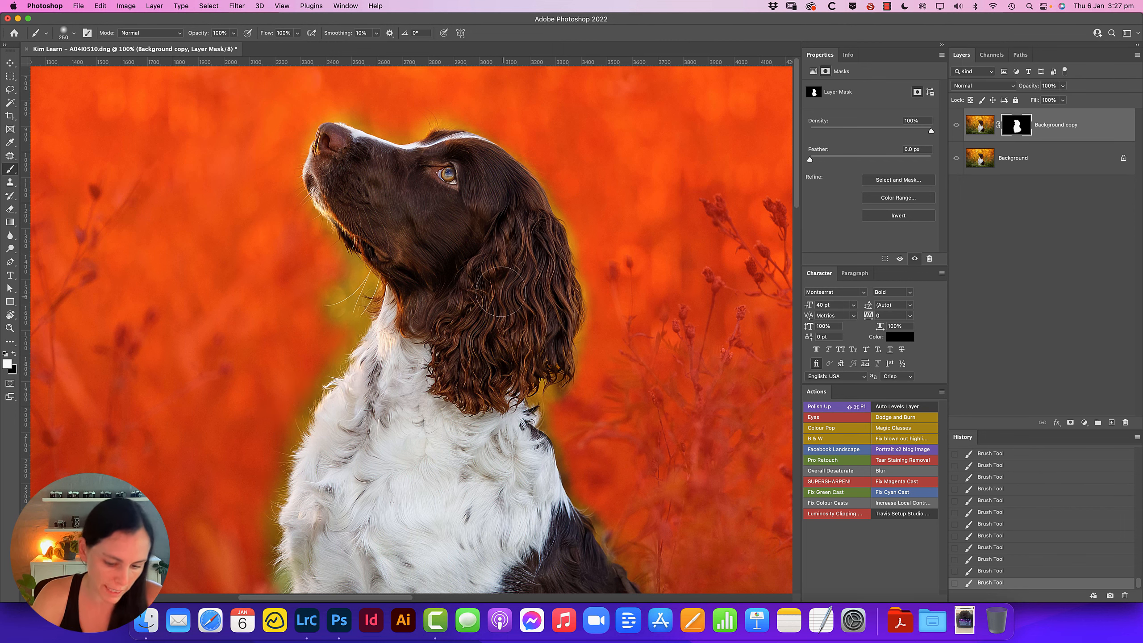
key(x)
key(backslash)
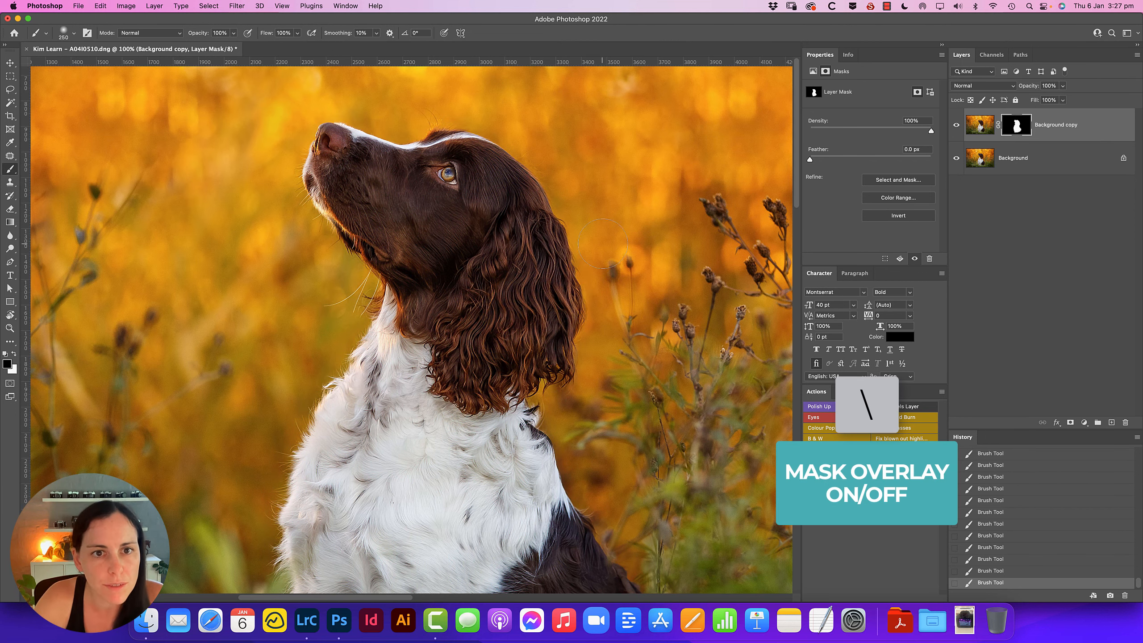
Examine the sharpened fur and mask edges around the dog's head, ear and chest up close
super+click(475, 239)
drag(477, 270, 599, 304)
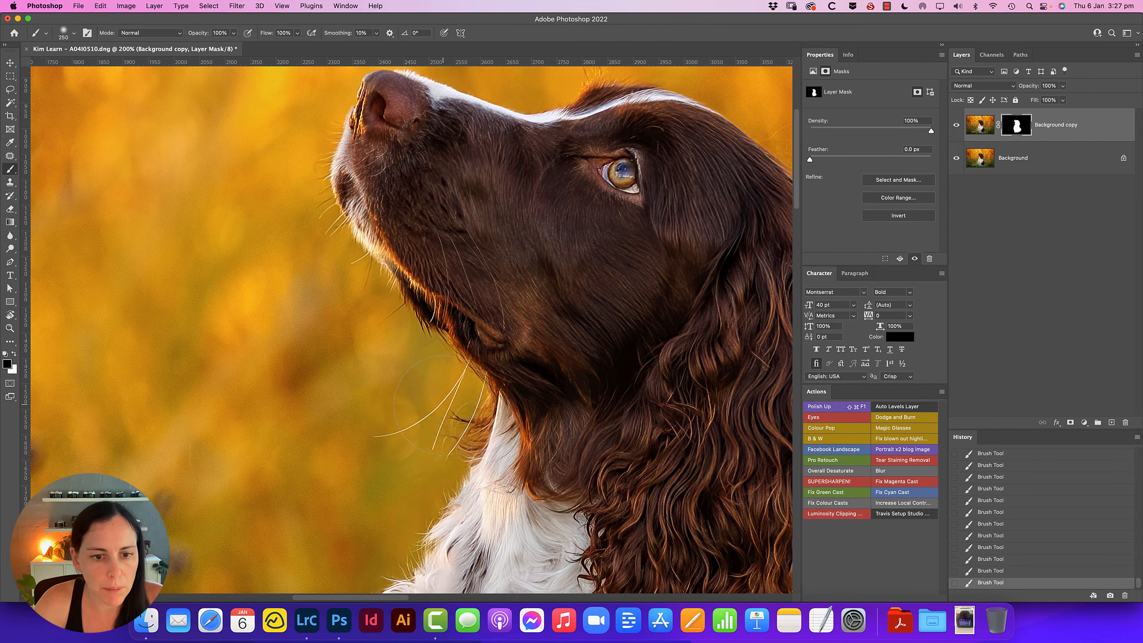
drag(484, 186, 375, 301)
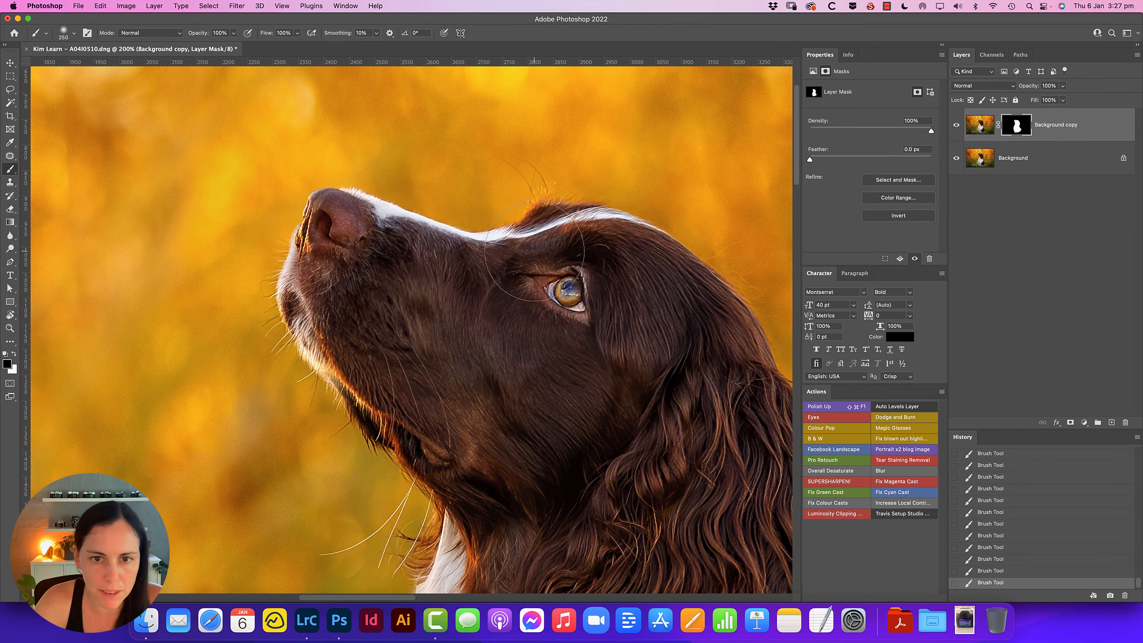
drag(655, 293, 412, 158)
drag(449, 434, 595, 237)
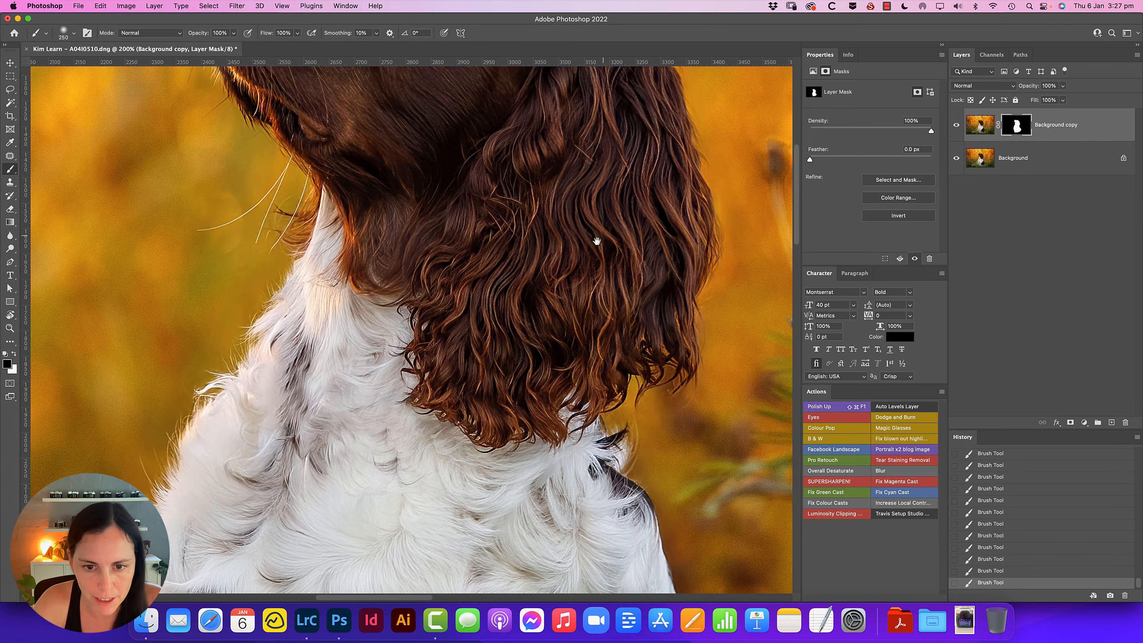
drag(370, 370, 498, 298)
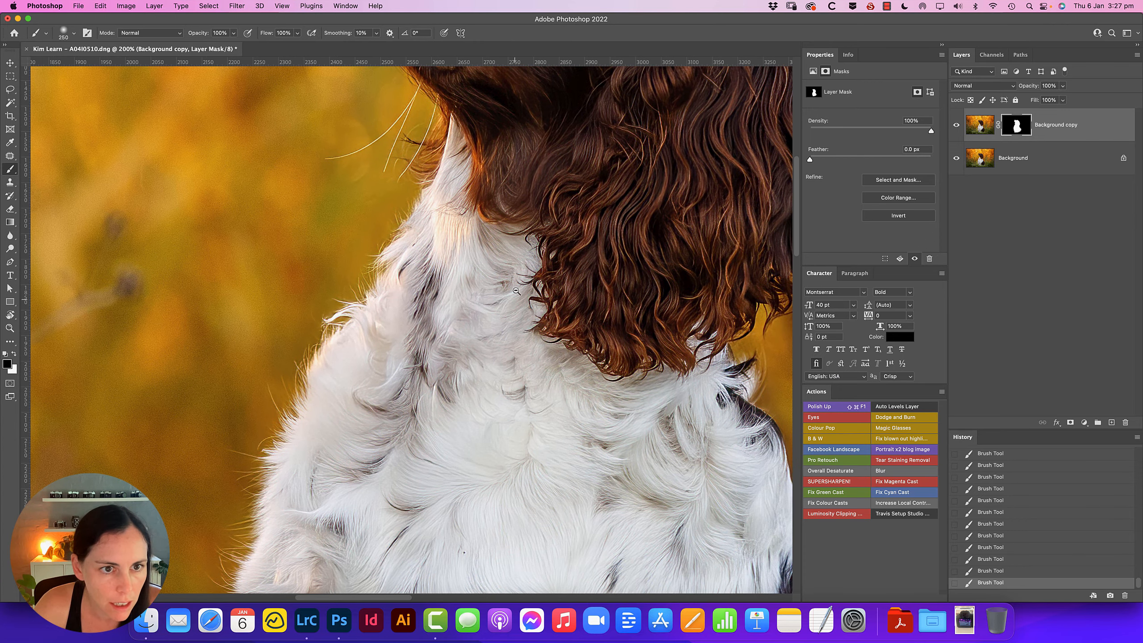
alt+click(517, 291)
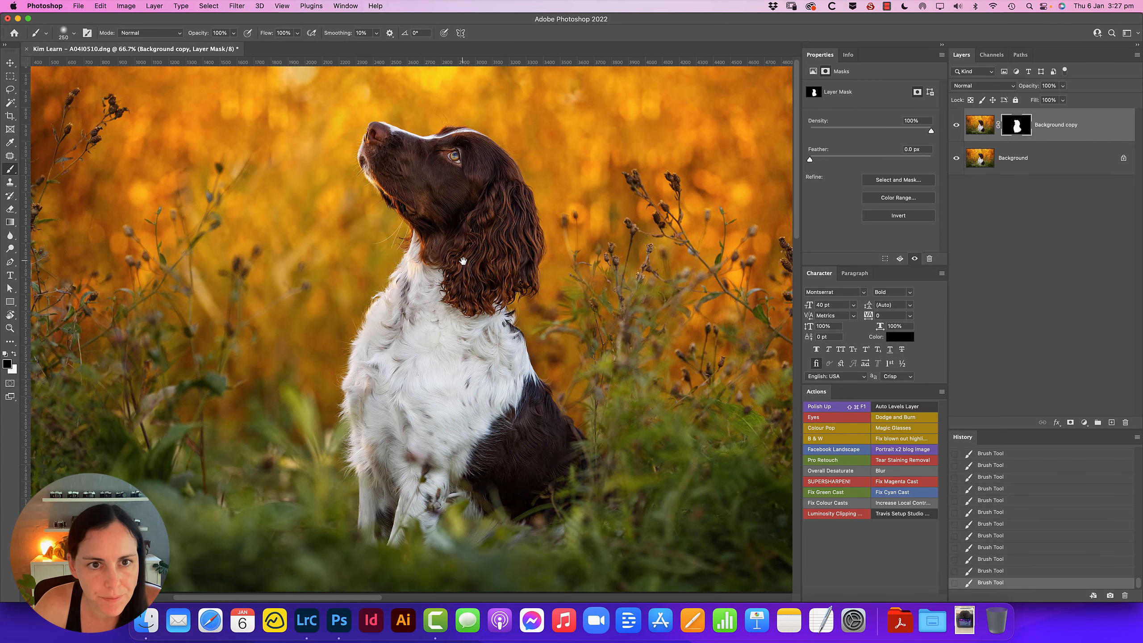
Lower the sharpened layer's opacity to 72% and compare the dog's head with the layer hidden and shown
click(980, 129)
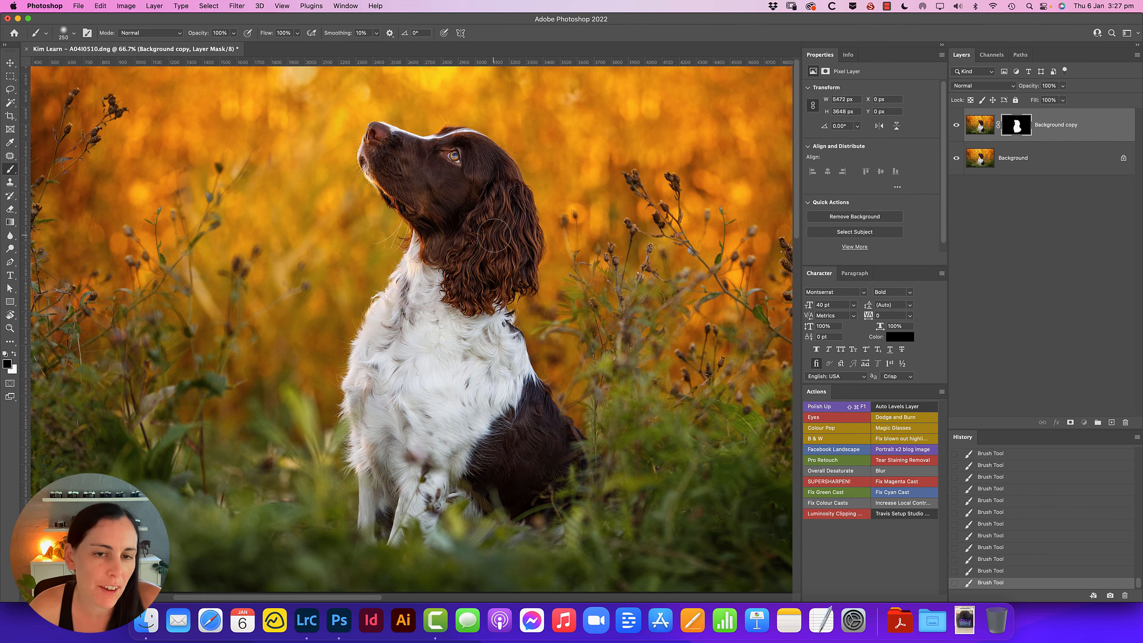
click(442, 168)
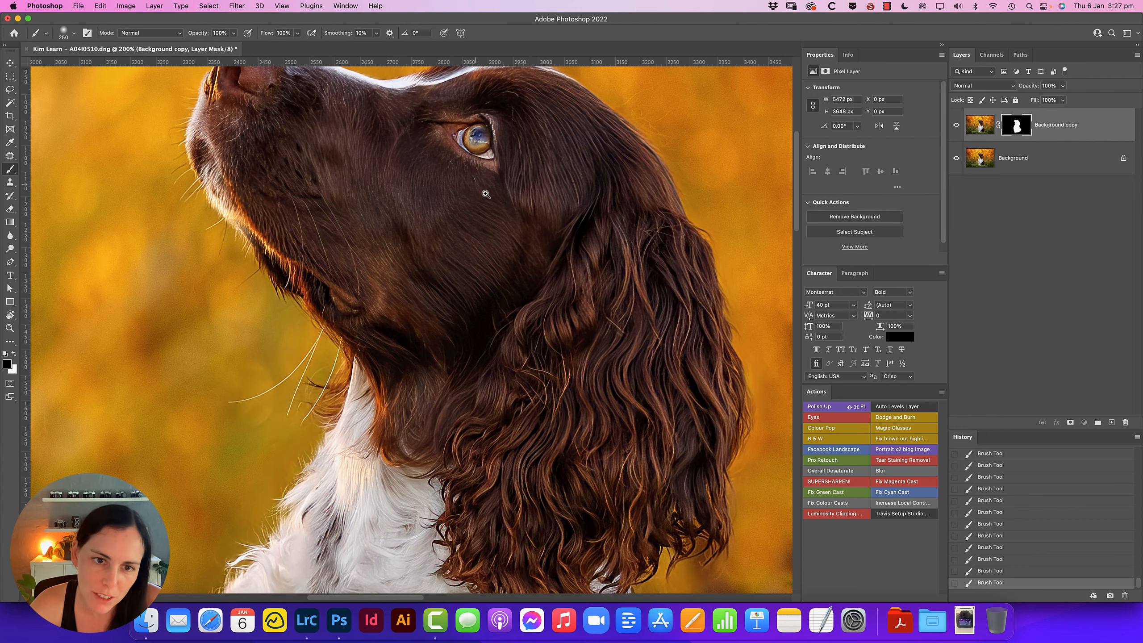
scroll(227, 126, up, 3)
drag(227, 126, 232, 129)
click(13, 64)
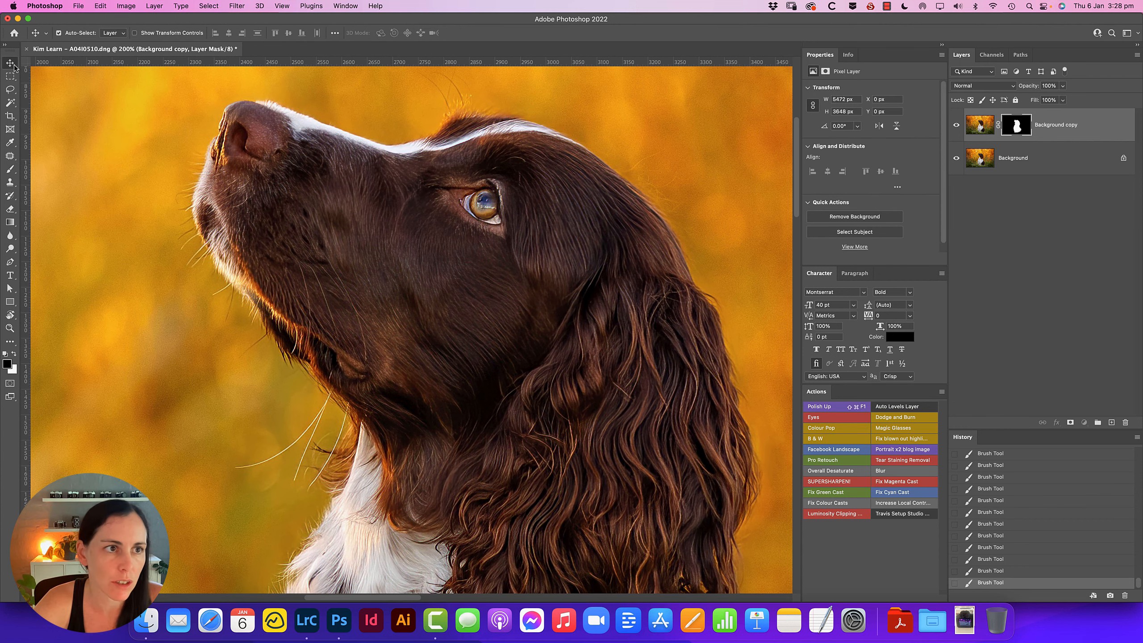
click(987, 125)
drag(1063, 86, 1050, 103)
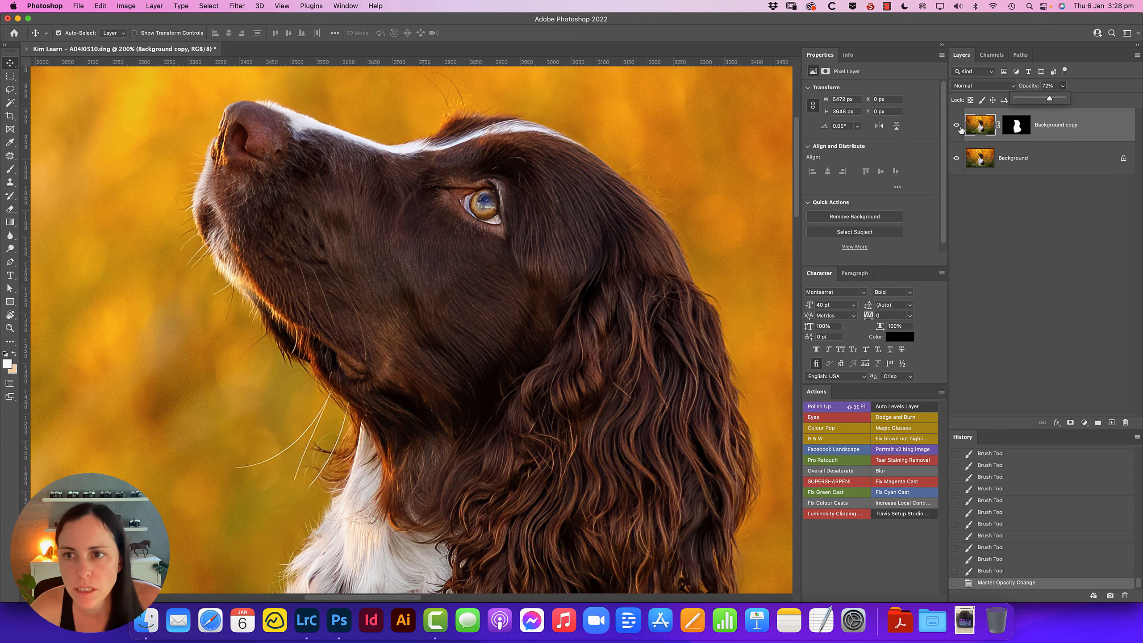
click(956, 125)
click(957, 126)
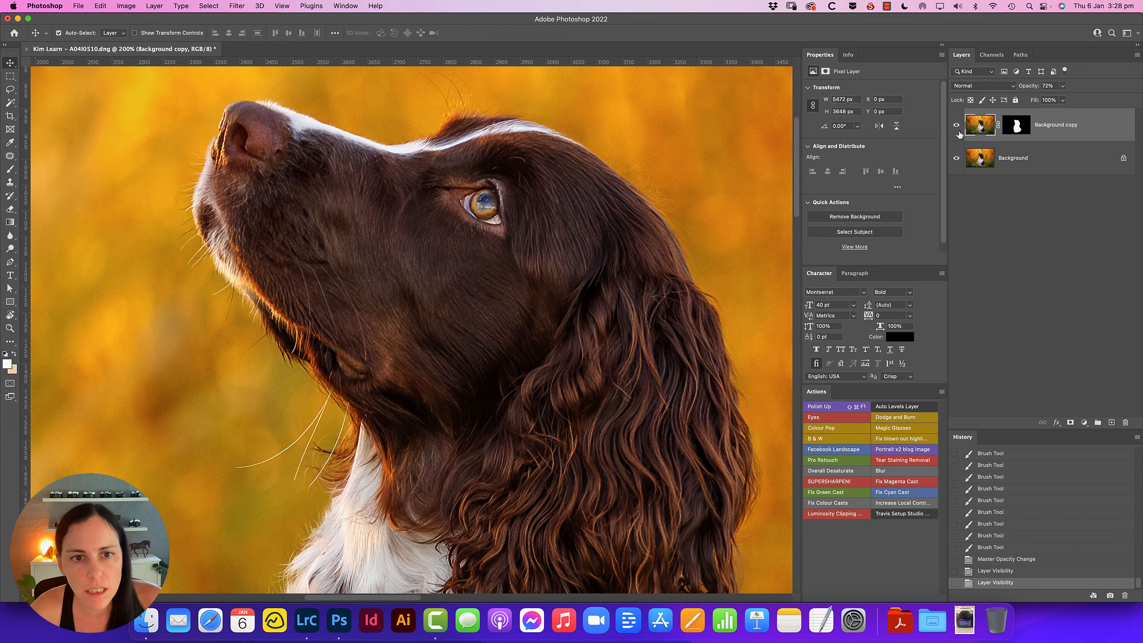
Review the whole photo and examine the background beside the dog up close
key(super+minus)
key(super+minus)
key(super+minus)
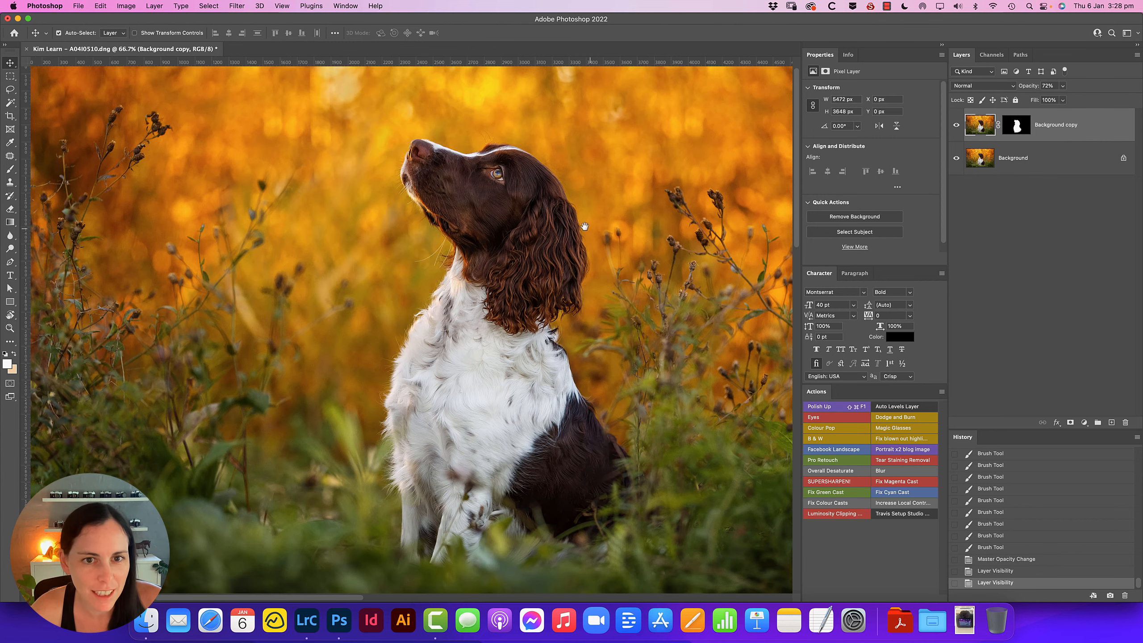
super+click(484, 202)
alt+click(578, 231)
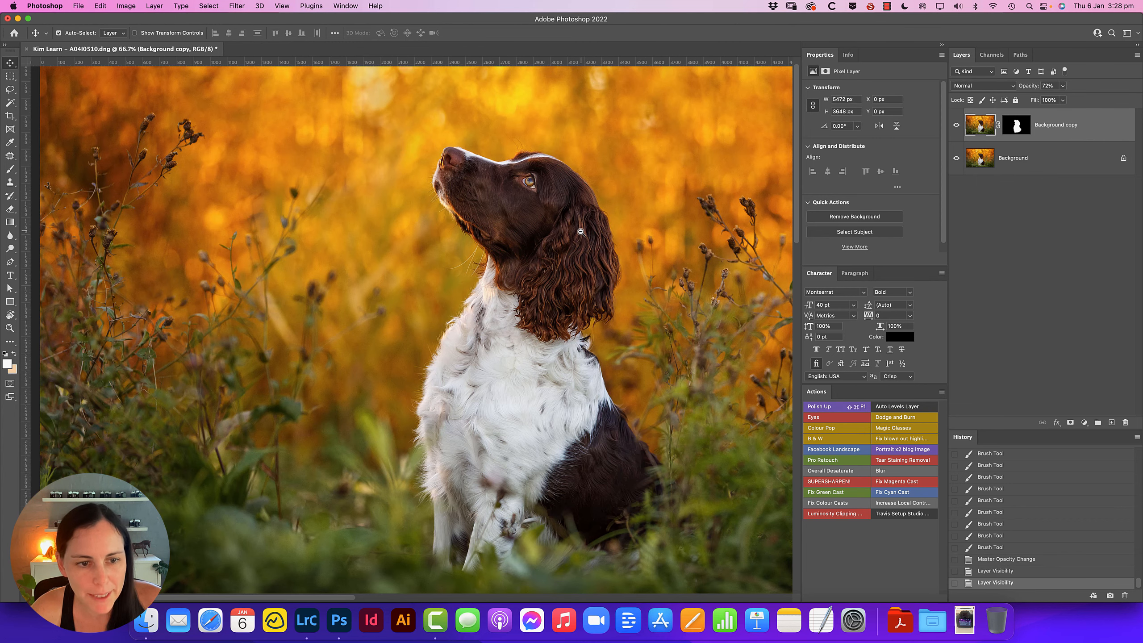
alt+click(585, 229)
super+click(332, 292)
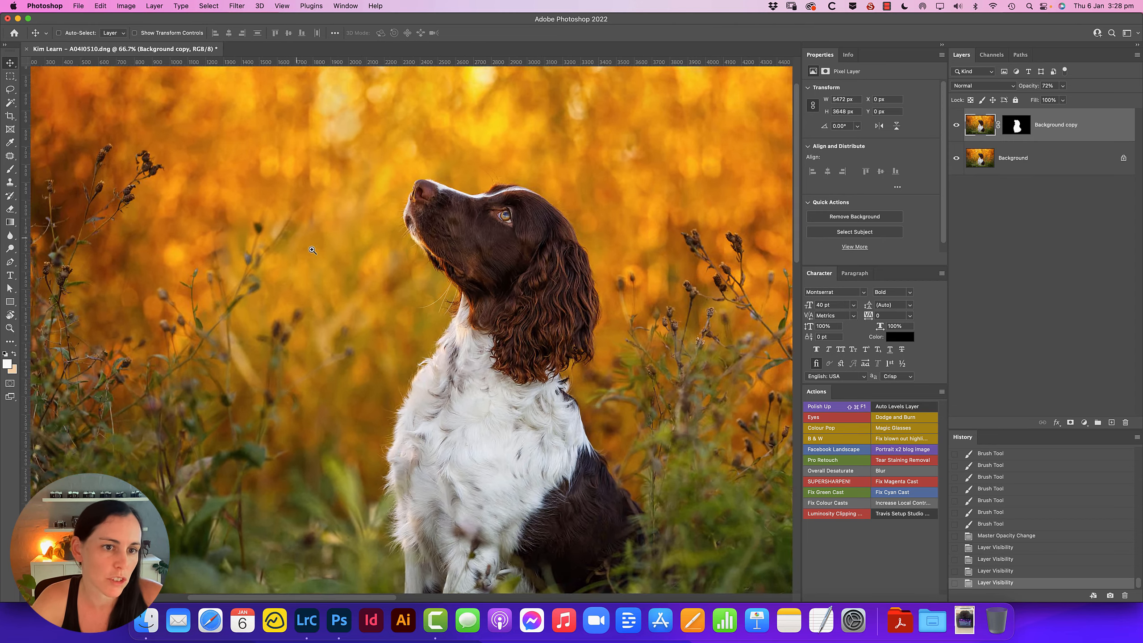
super+click(387, 269)
super+click(341, 258)
drag(325, 234, 563, 366)
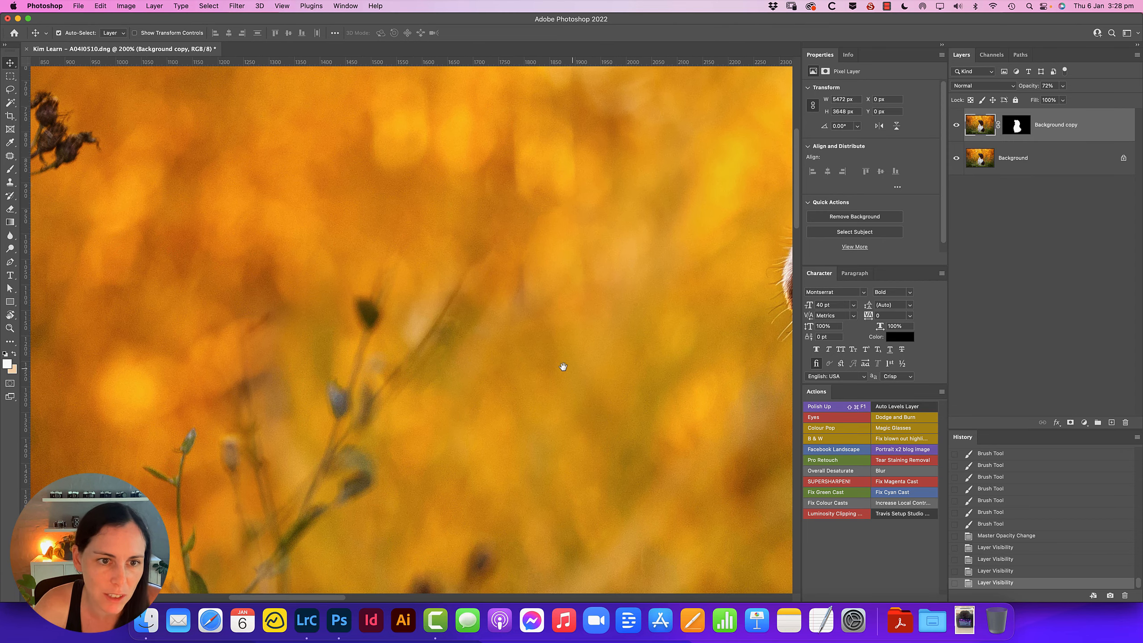
drag(302, 202, 554, 362)
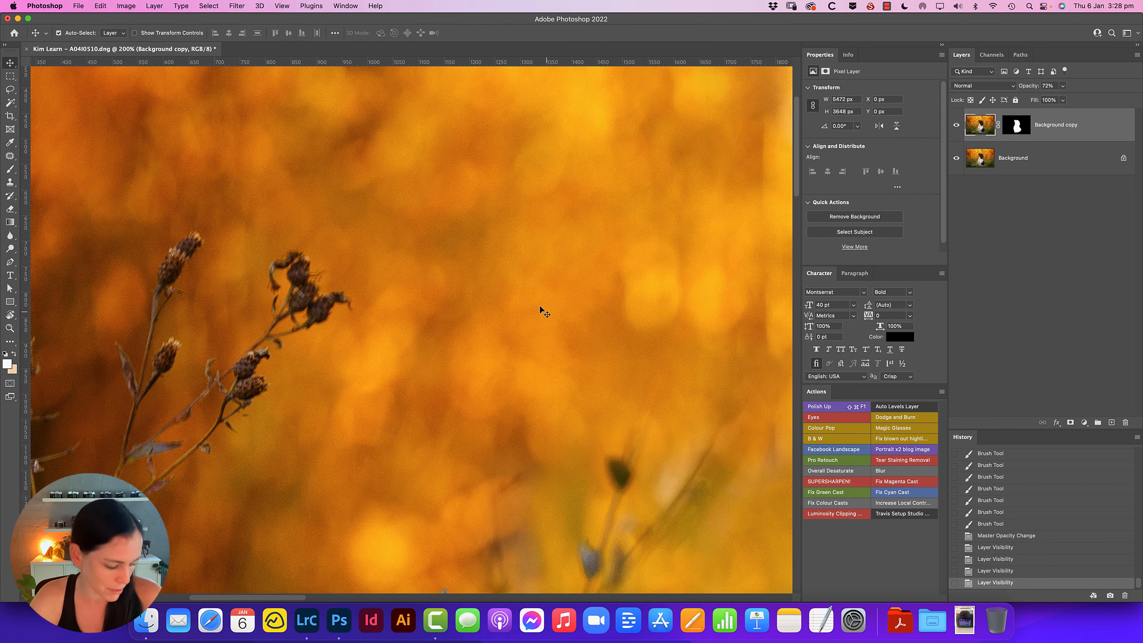
alt+super+click(529, 242)
alt+super+click(411, 255)
alt+super+click(459, 258)
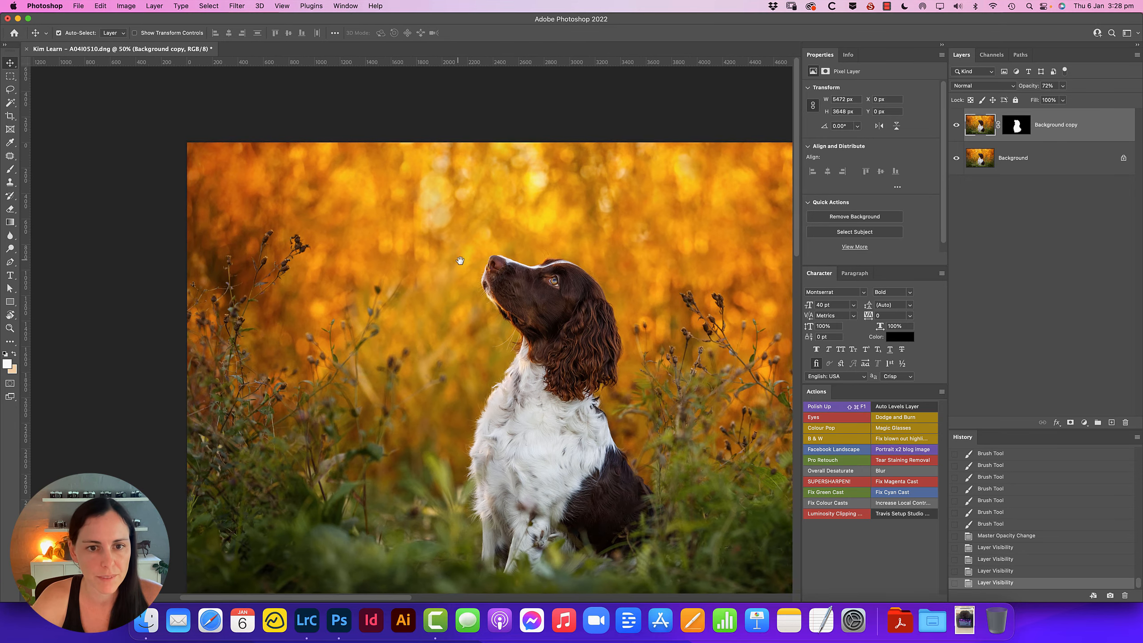
Switch to Lightroom Classic's Develop view and create a radial gradient mask centred on the dog's head and chest
key(super+shift+f)
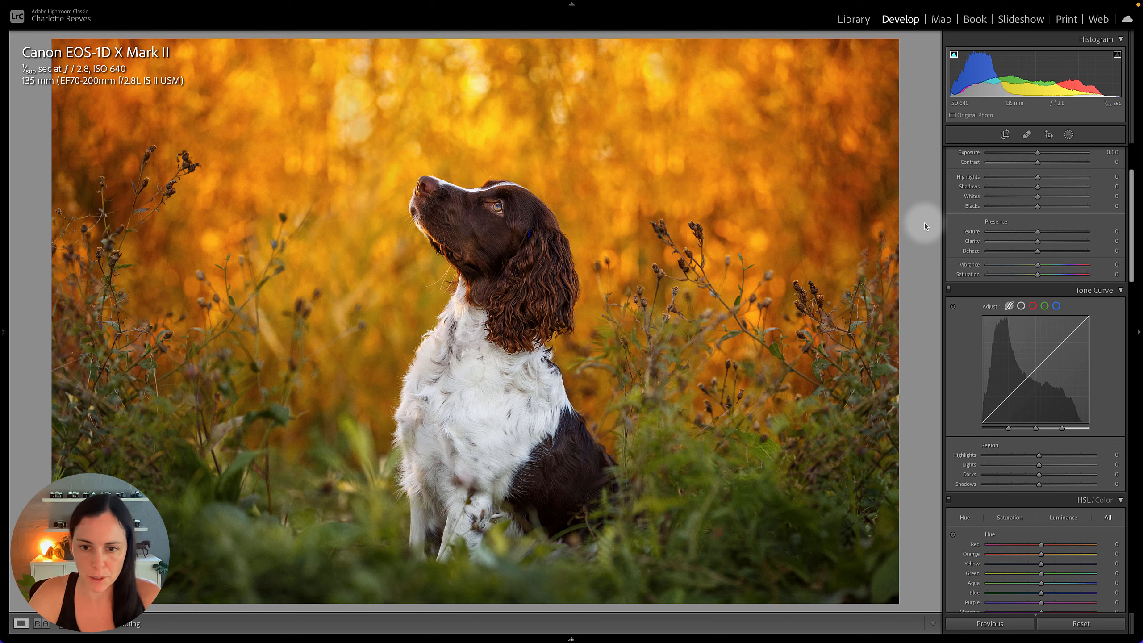
scroll(1062, 180, up, 3)
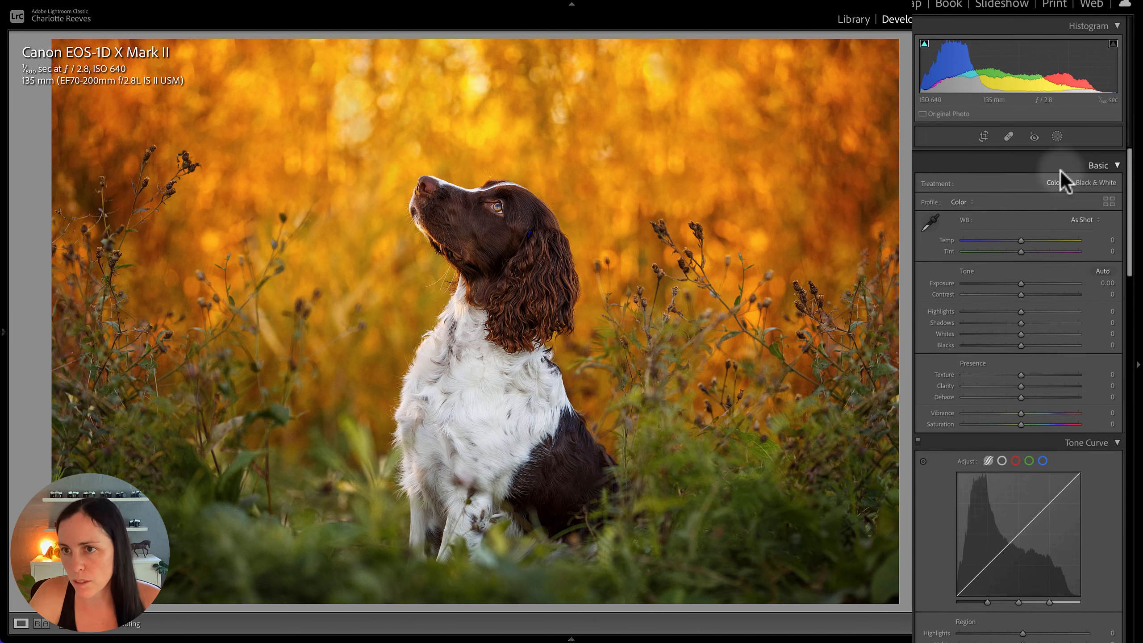
click(1056, 136)
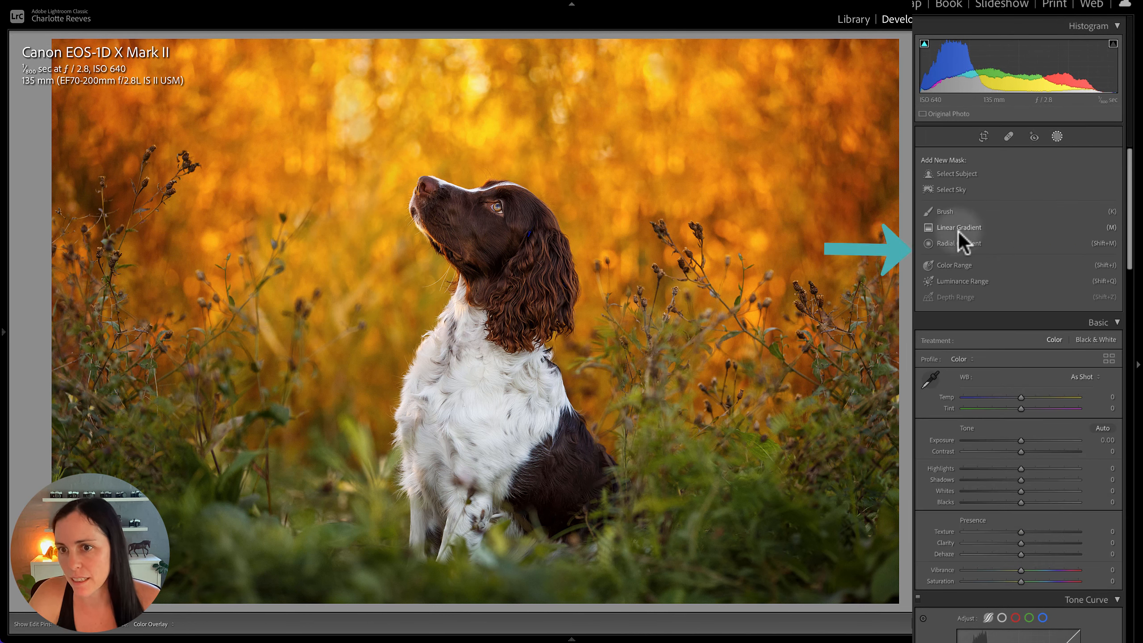
click(955, 245)
drag(467, 243, 480, 282)
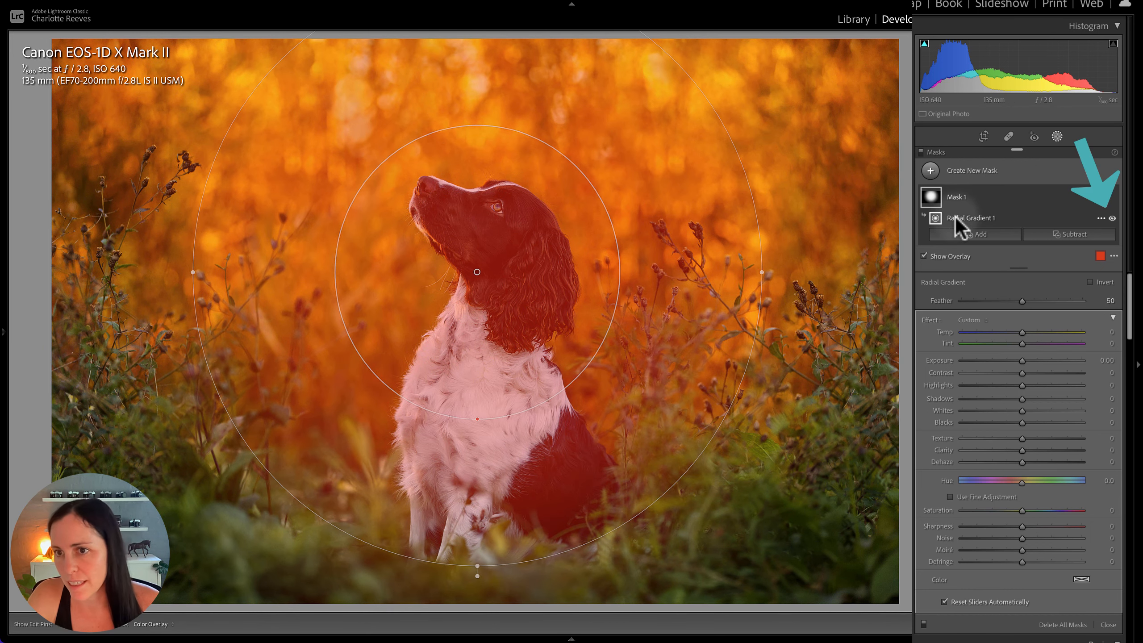
Invert the radial gradient so it covers the surroundings, and subtract the dog from the mask using Select Subject
click(1101, 218)
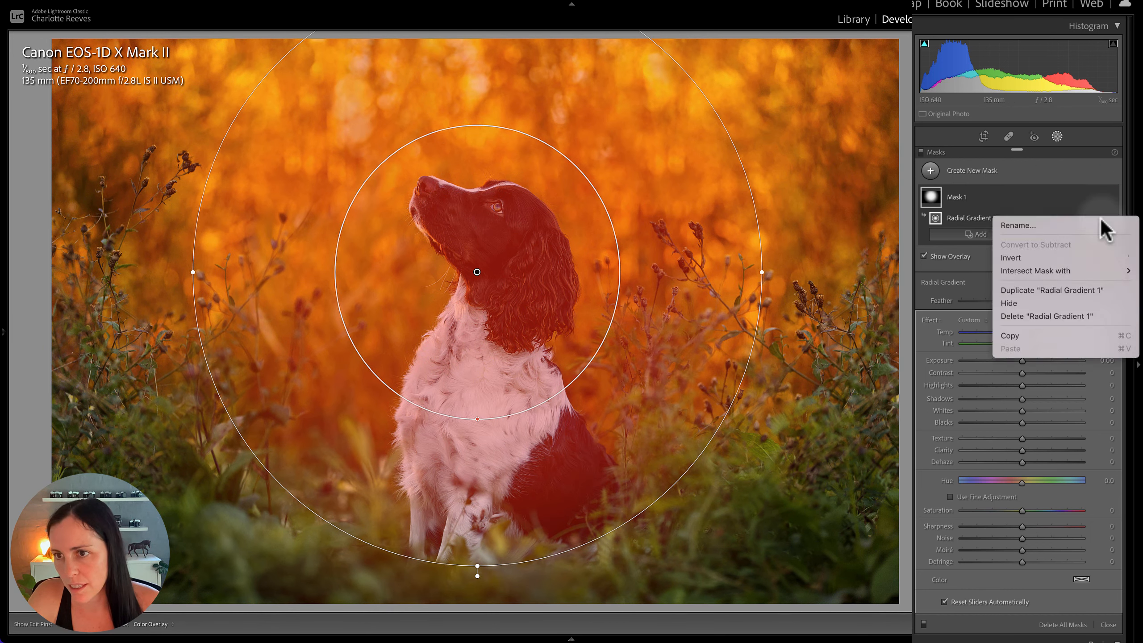
click(1042, 257)
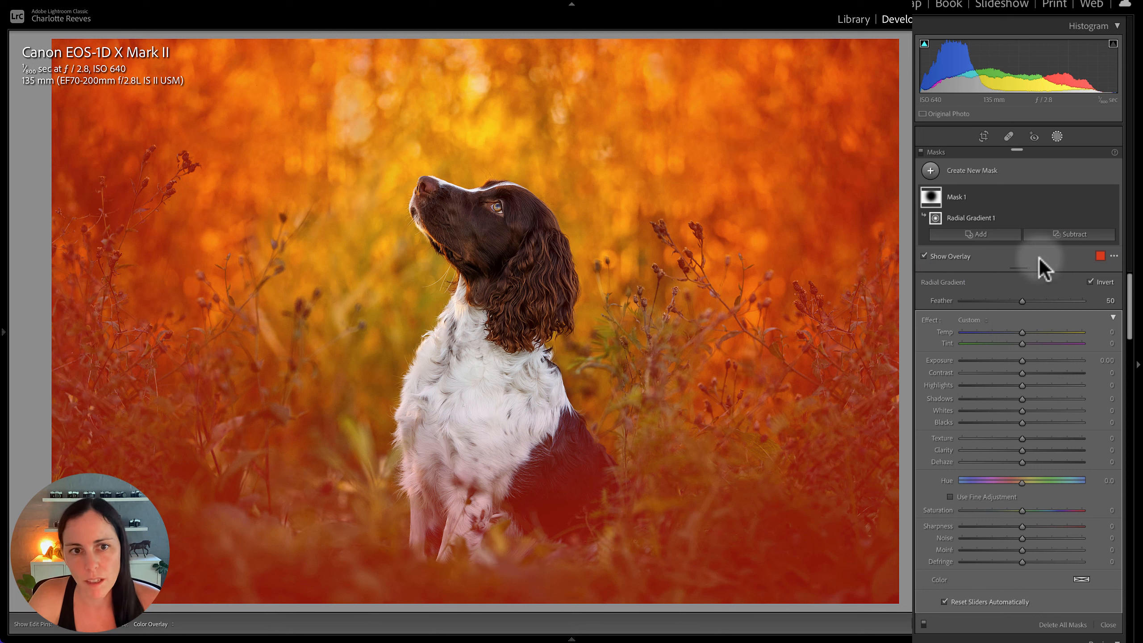
click(1087, 237)
click(1069, 261)
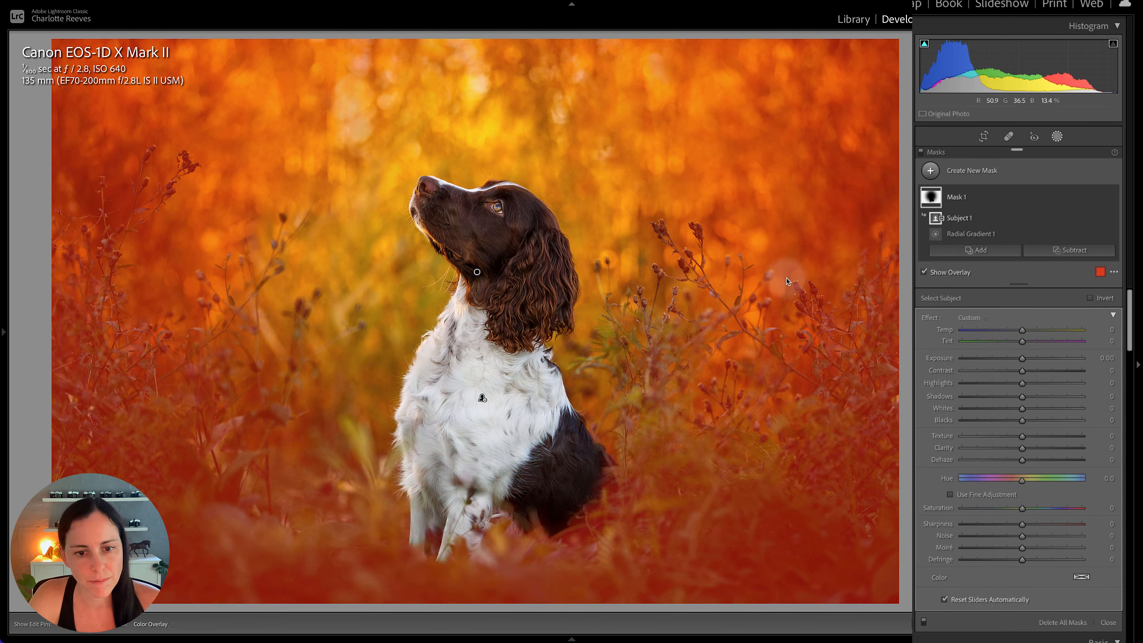
Inspect the mask in White on Black overlay mode, restore the Color Overlay mode, and hide the overlay
click(1114, 273)
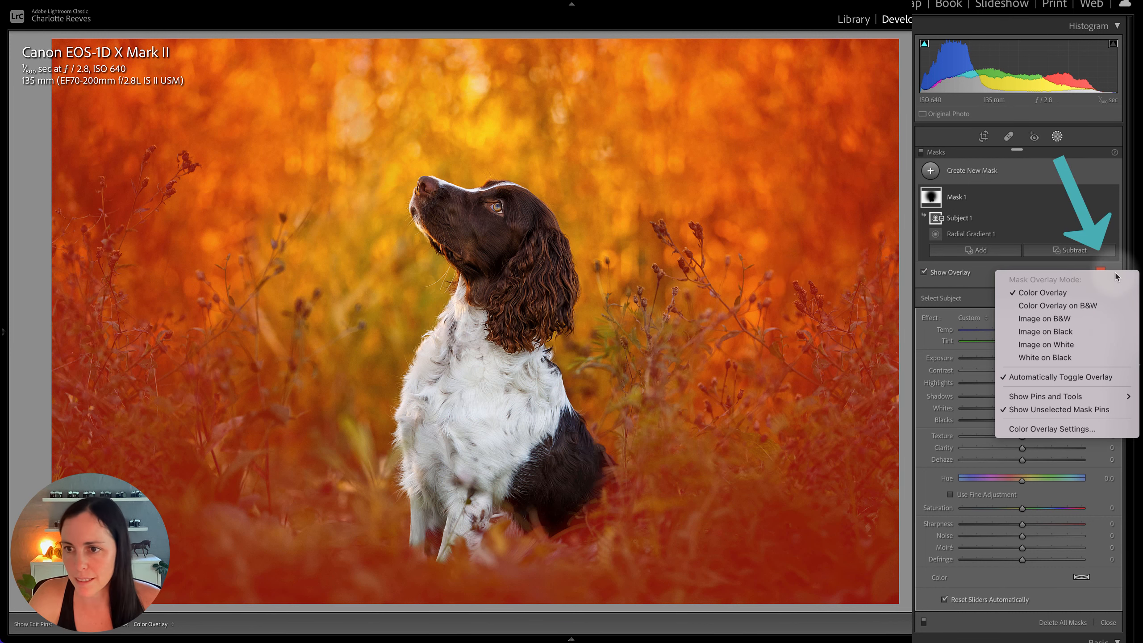
click(1055, 358)
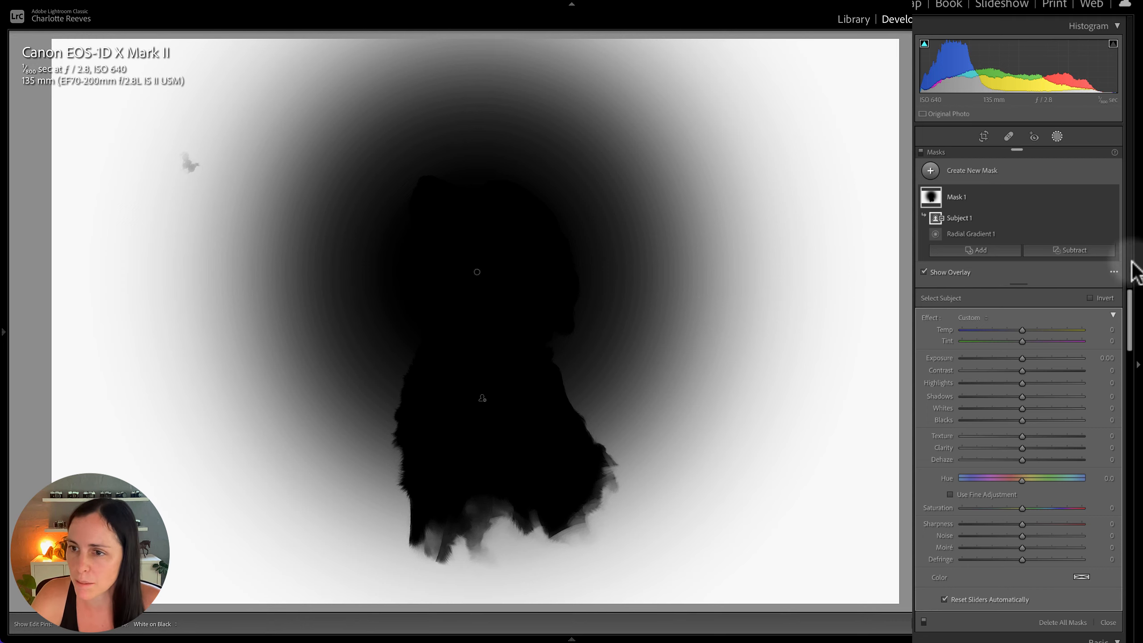
click(1113, 272)
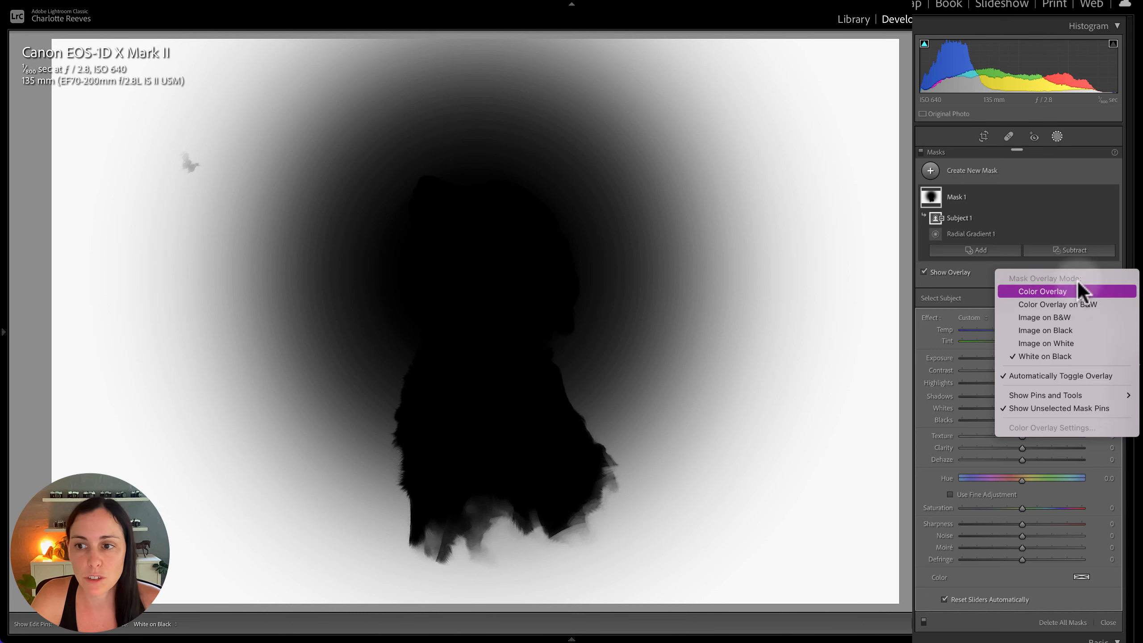
click(1059, 297)
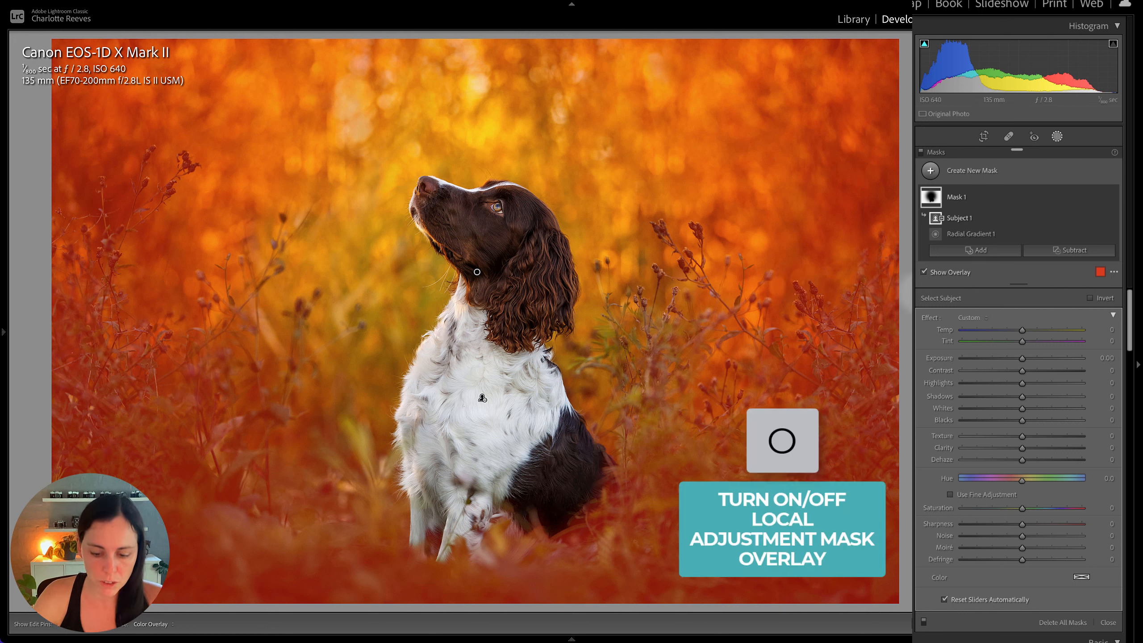
key(o)
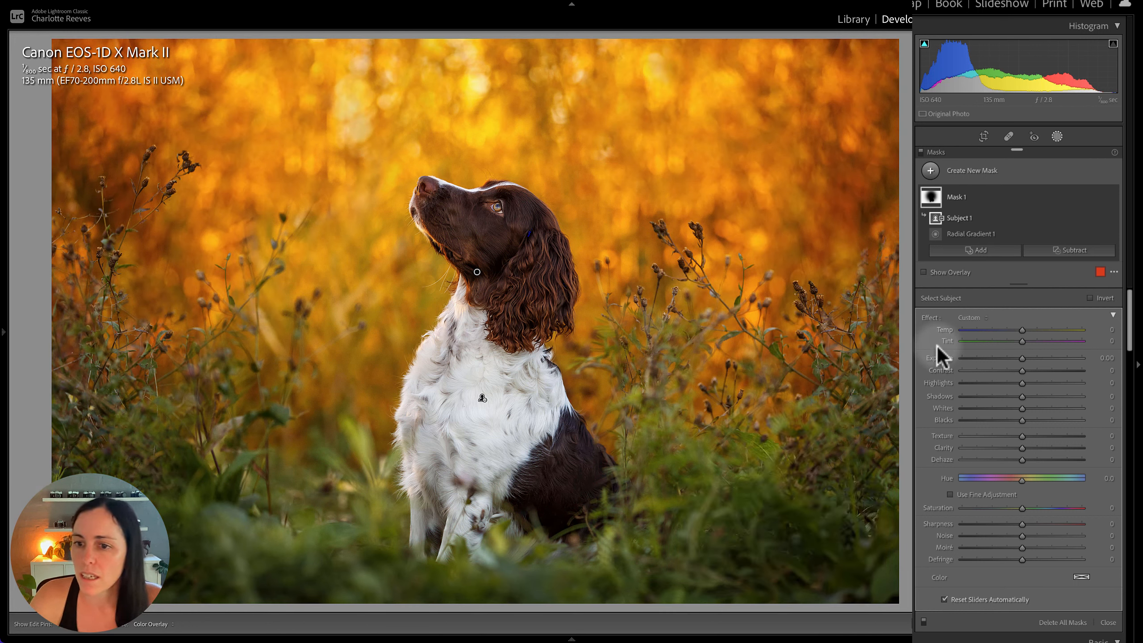
Set the surroundings mask's Exposure to -0.60 and Contrast to -38, and compare the photo with the mask off and on
drag(1023, 359, 1013, 360)
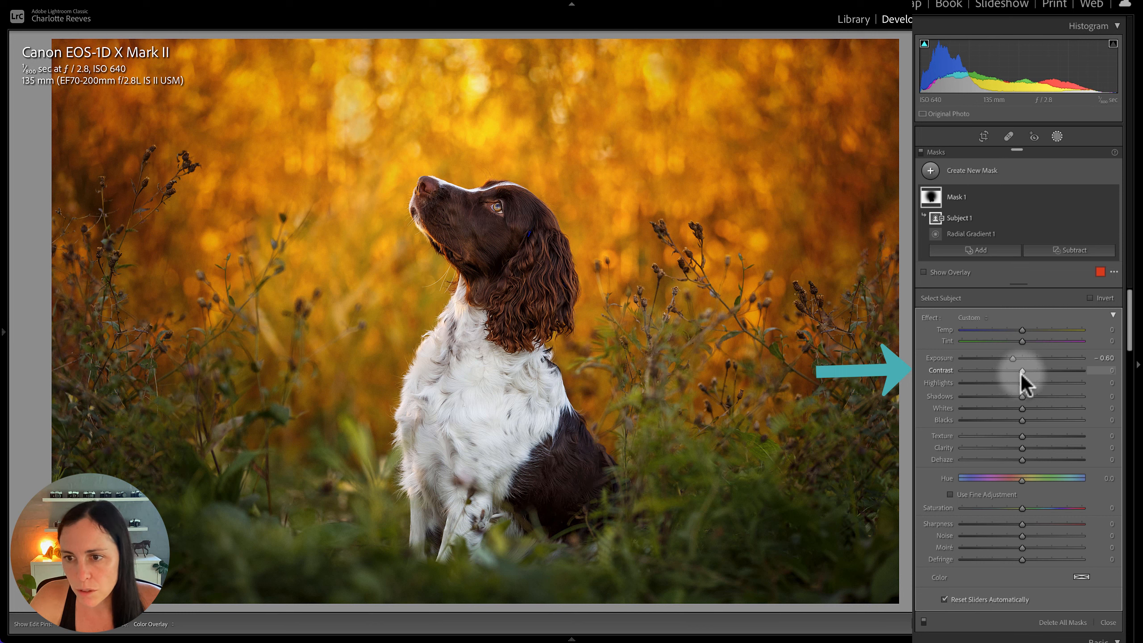
mouse_move(1018, 373)
mouse_down()
mouse_move(987, 373)
mouse_move(1004, 376)
mouse_up()
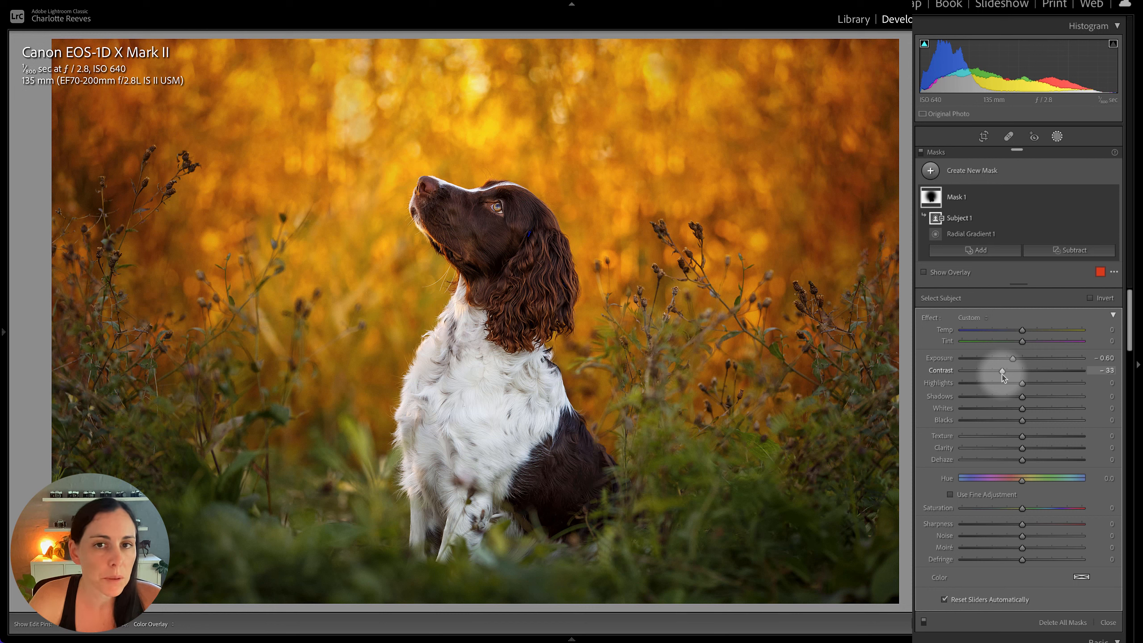
drag(1003, 377, 999, 377)
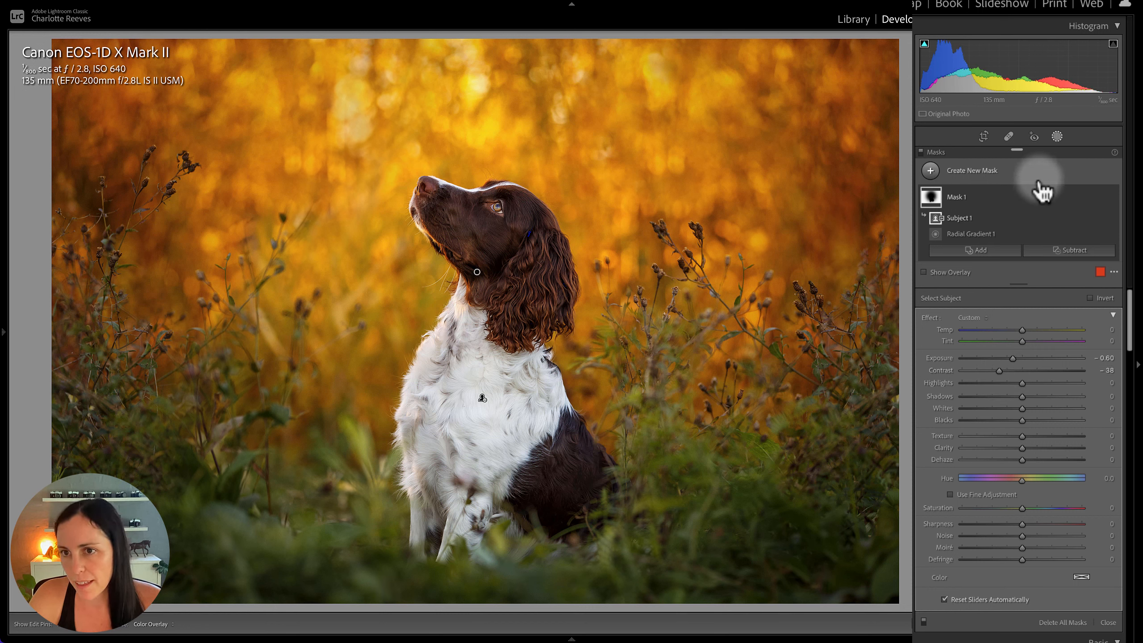
click(1112, 198)
click(1112, 198)
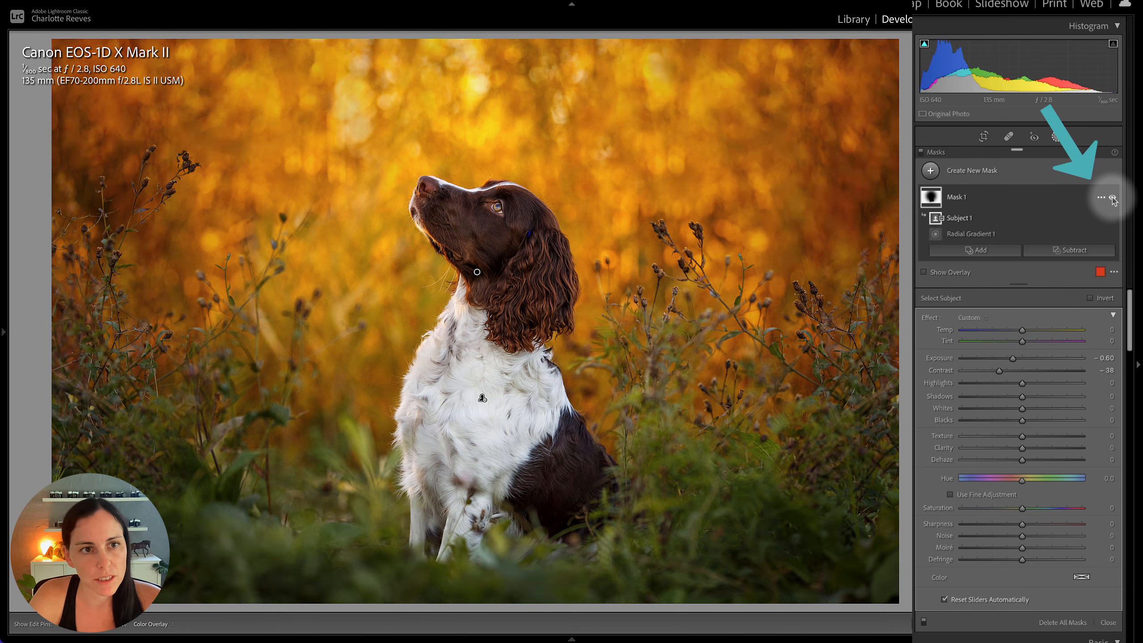
click(1113, 198)
click(1112, 198)
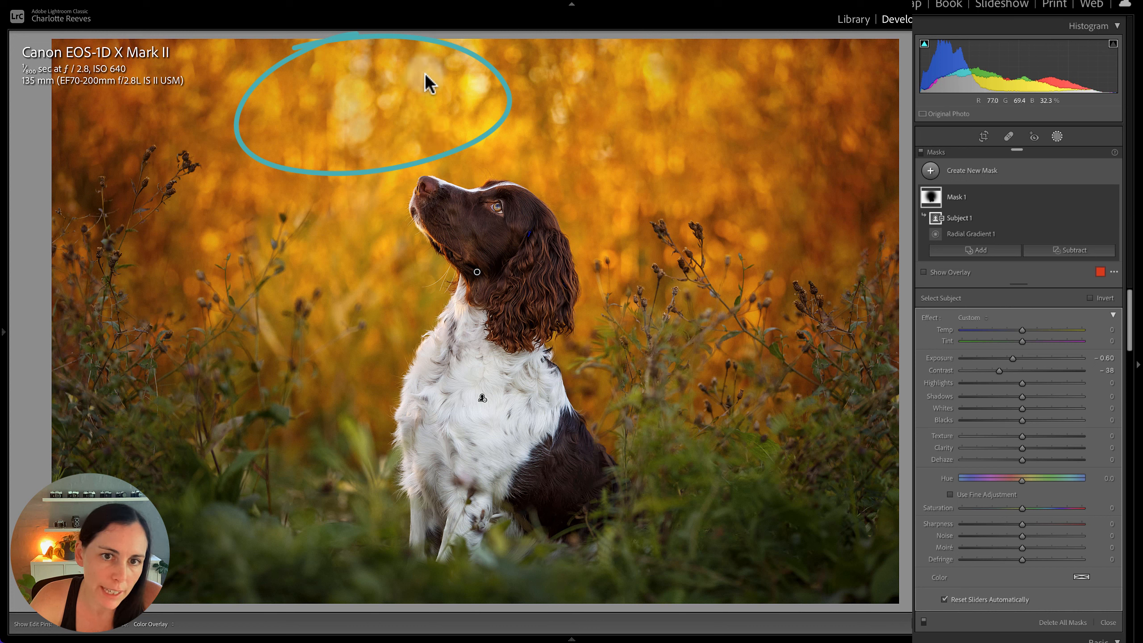
Subtract from Mask 1 with a brush of size 37 and feather 100 over the bright background above the dog's nose, and disable Auto Mask
click(962, 199)
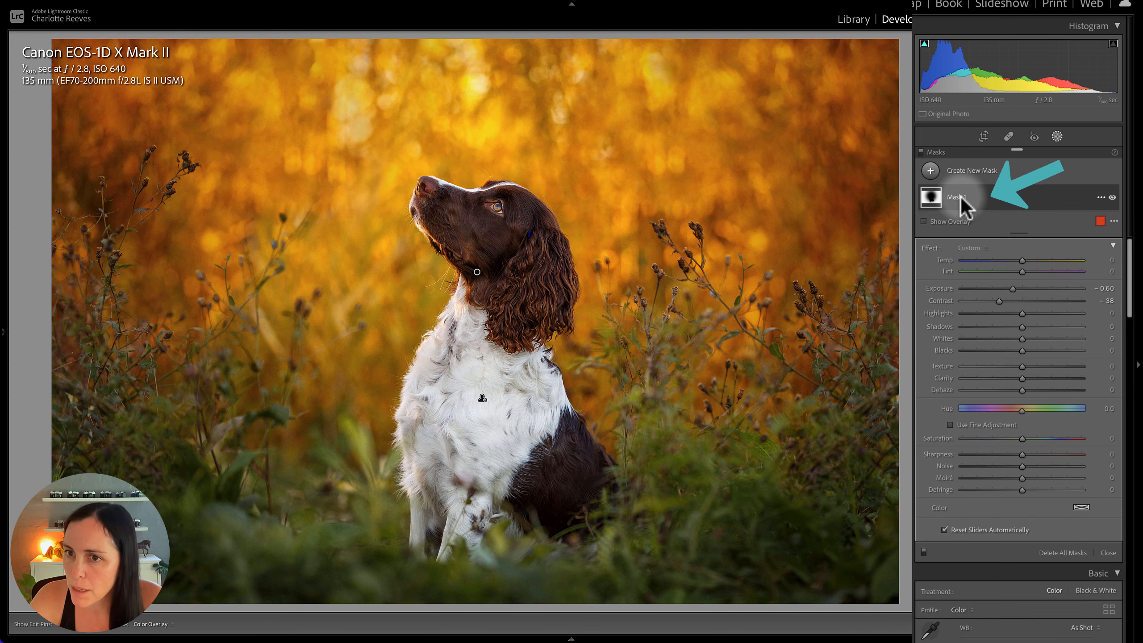
click(961, 199)
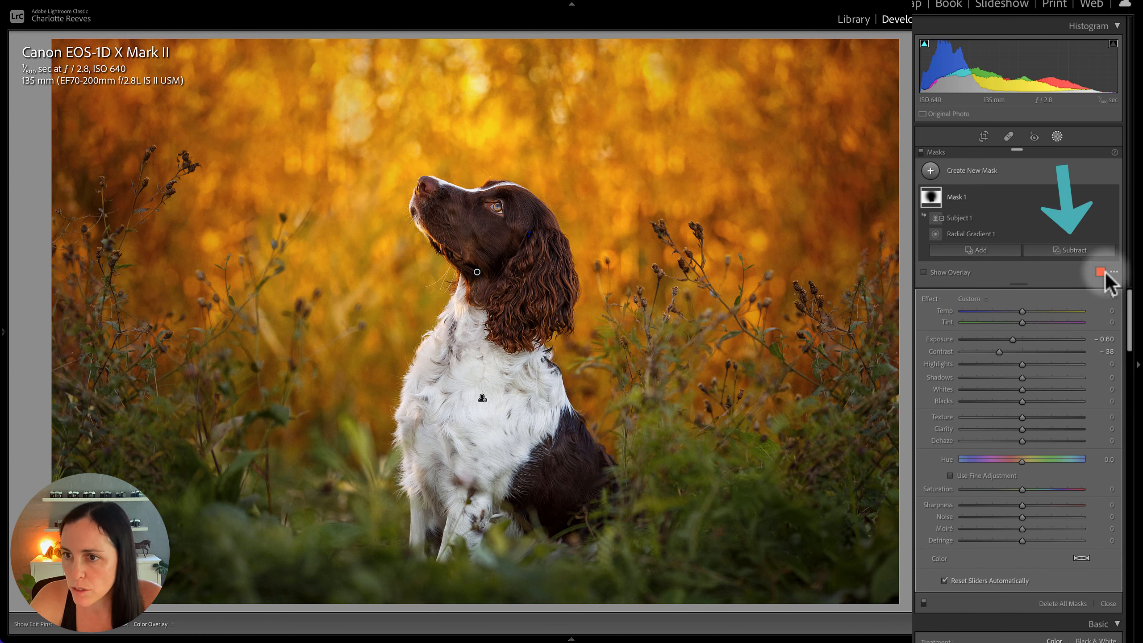
click(1074, 251)
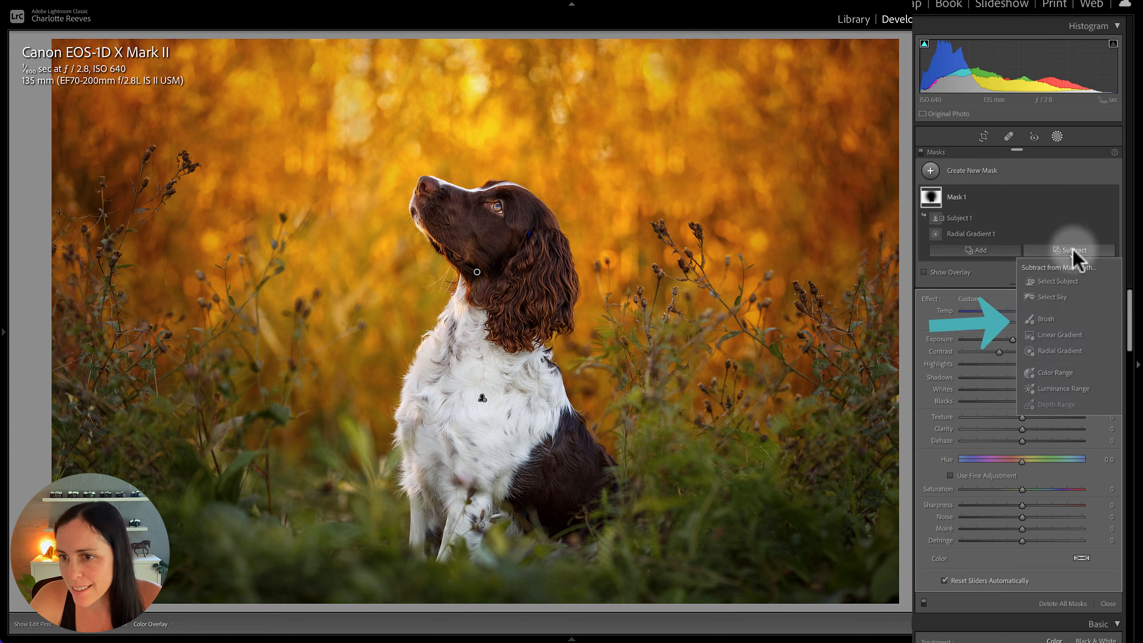
click(1047, 319)
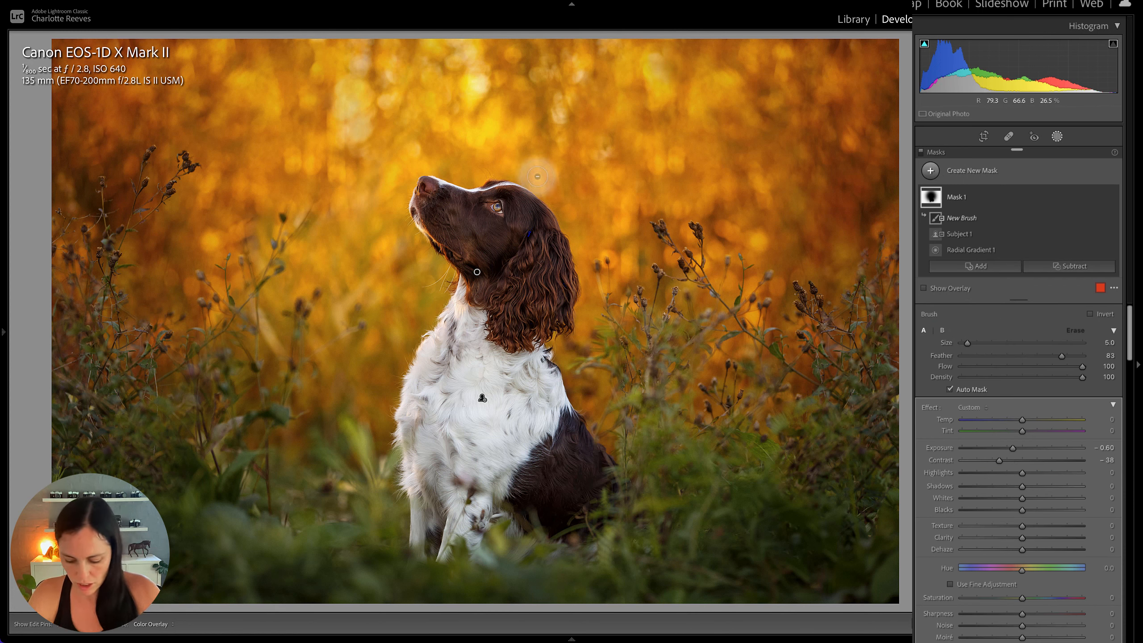
scroll(313, 104, up, 10)
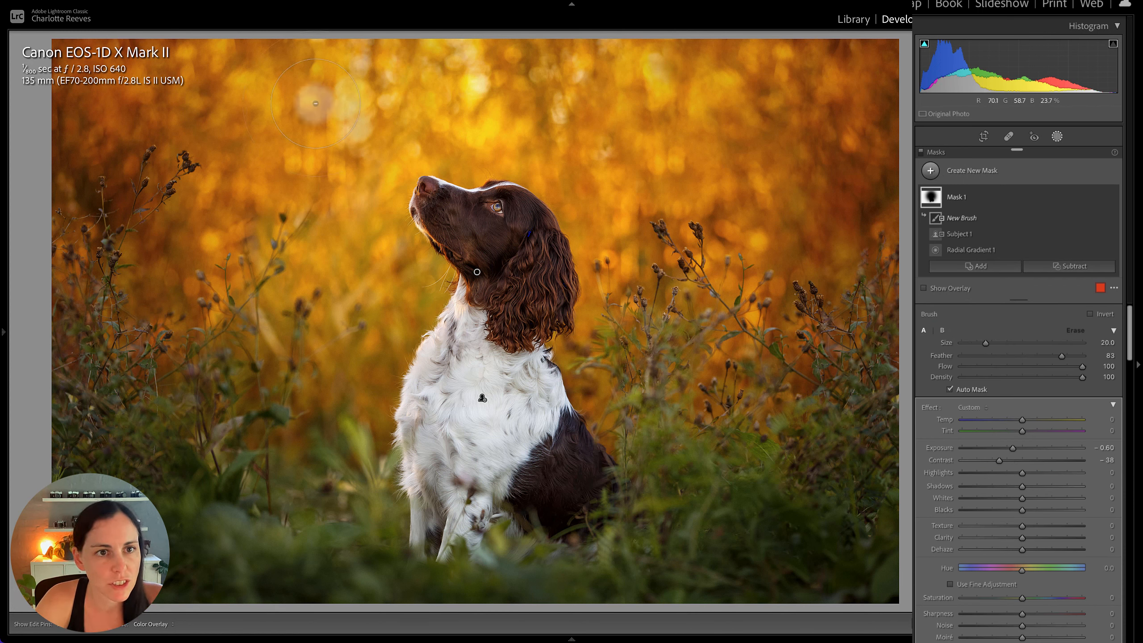
scroll(817, 232, up, 2)
drag(1062, 355, 1082, 355)
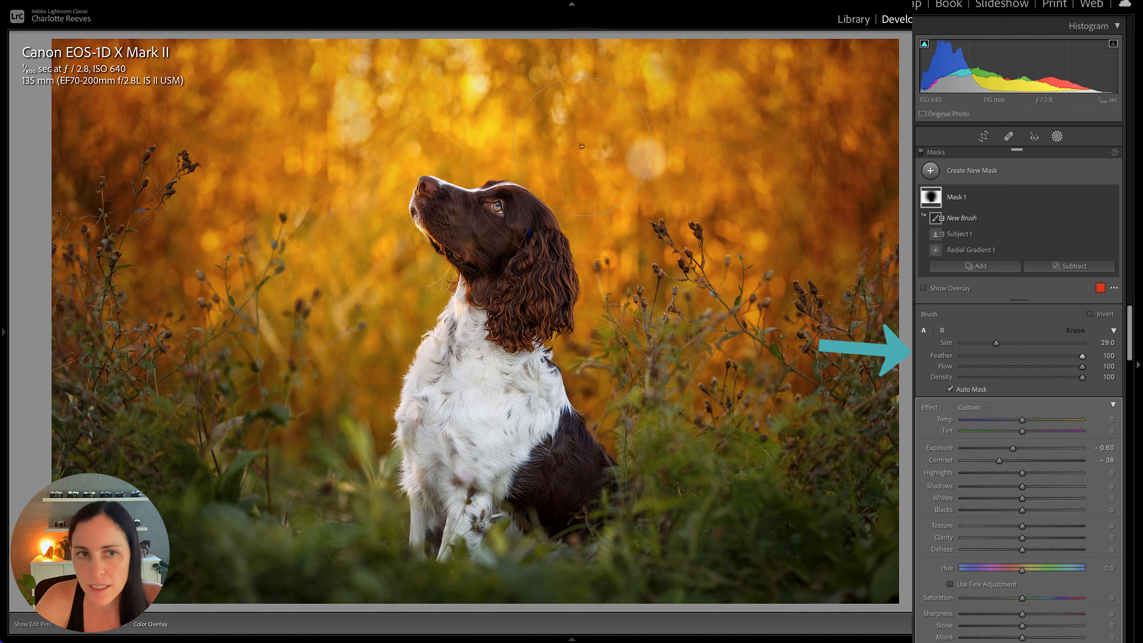
scroll(314, 92, up, 4)
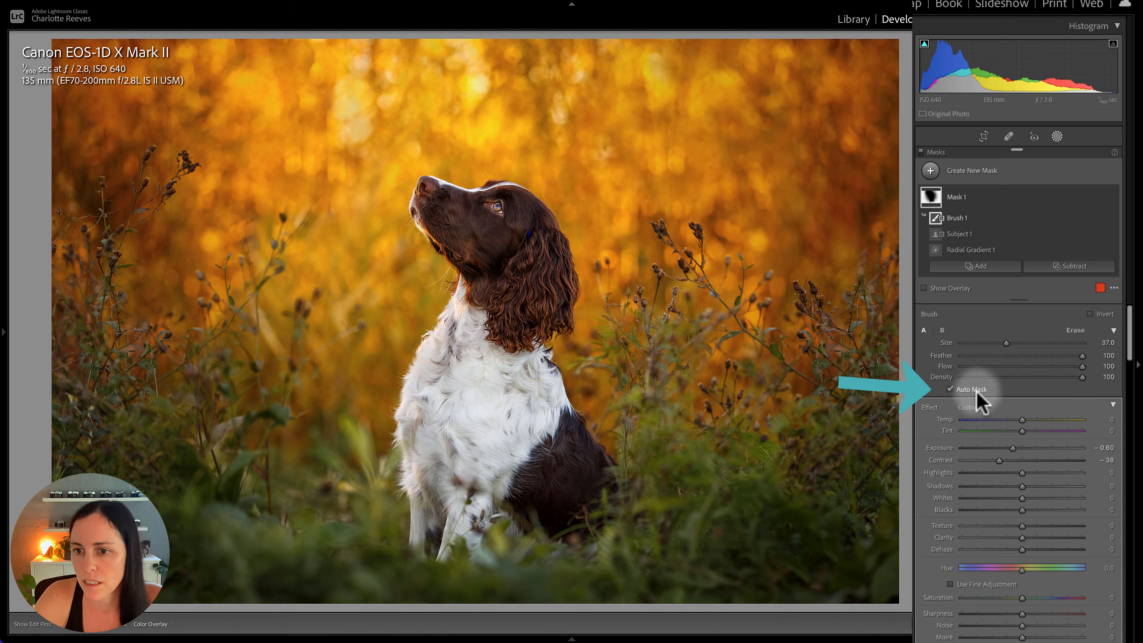
click(950, 389)
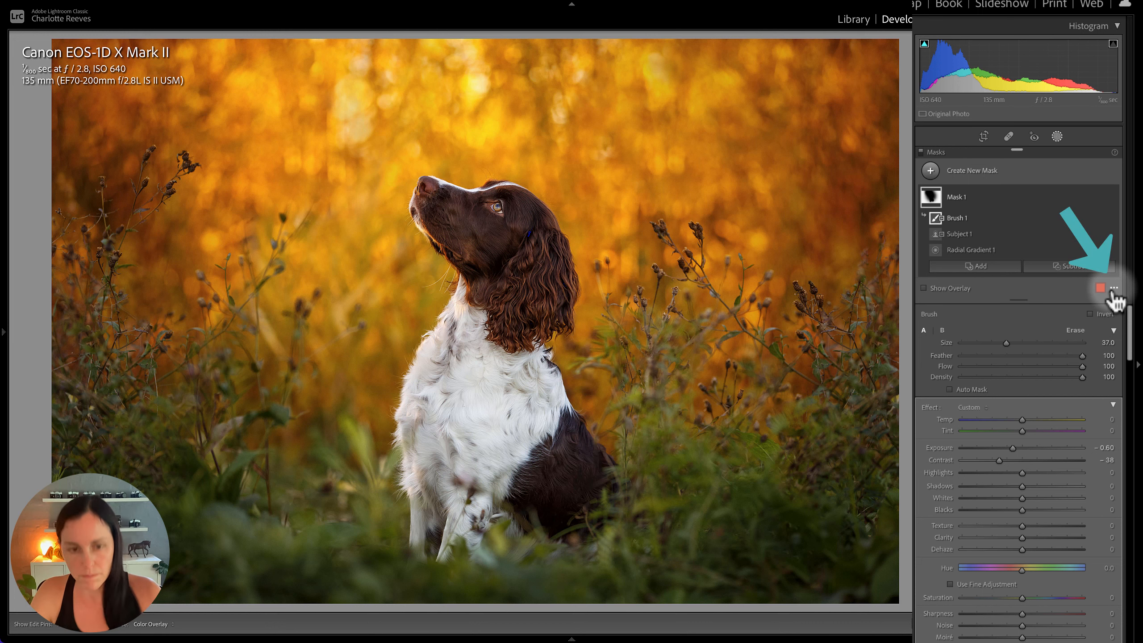
Check Mask 1's brushed-out area with the overlay, and compare the photo with the mask off and on
key(o)
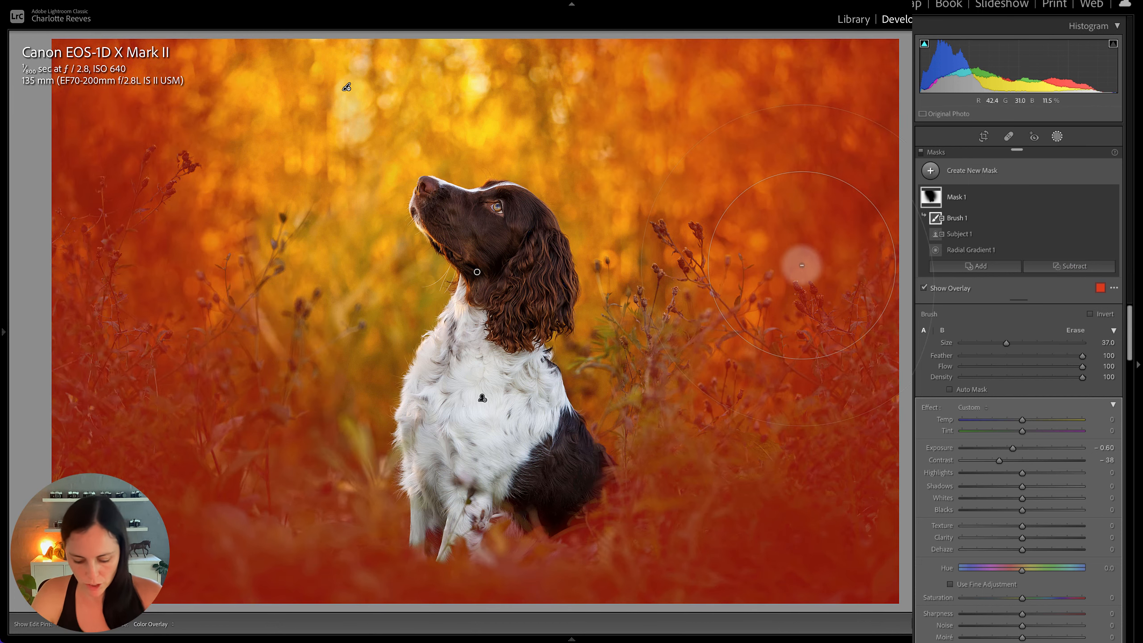
key(o)
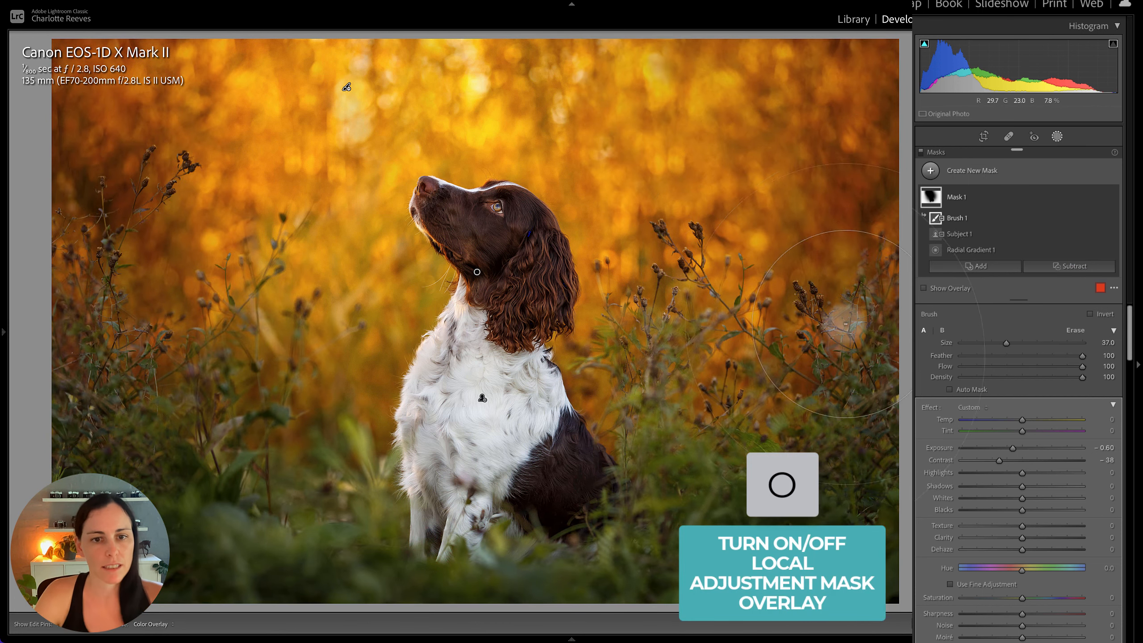
click(1112, 198)
click(1113, 198)
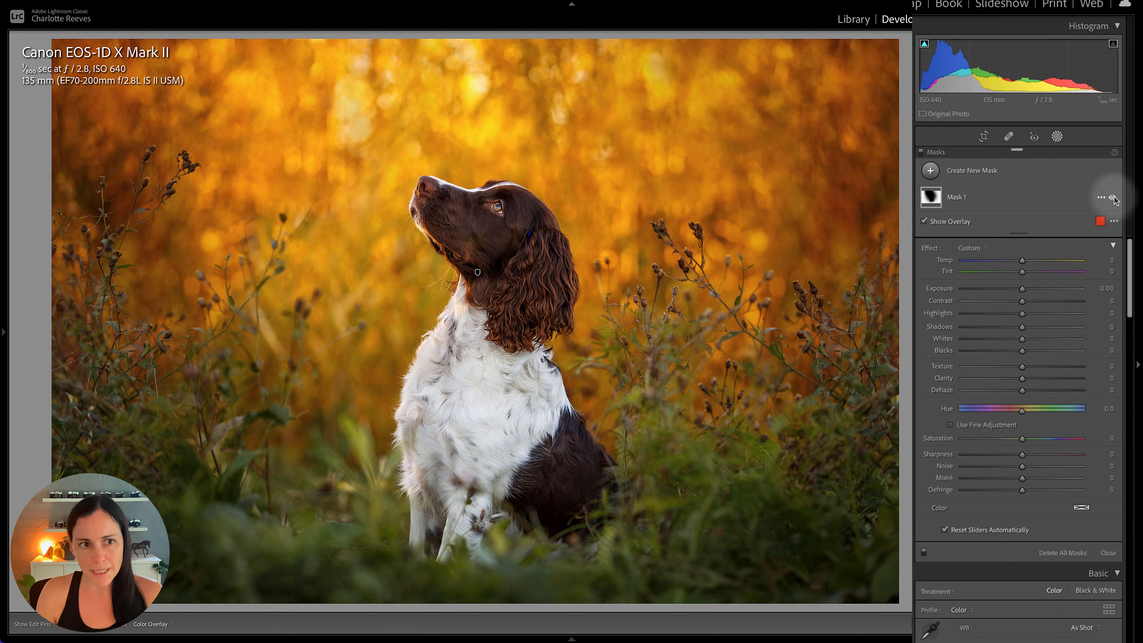
Create a tilted radial gradient mask over the bright background above the dog's head, and subtract the dog using Select Subject
click(984, 177)
click(994, 266)
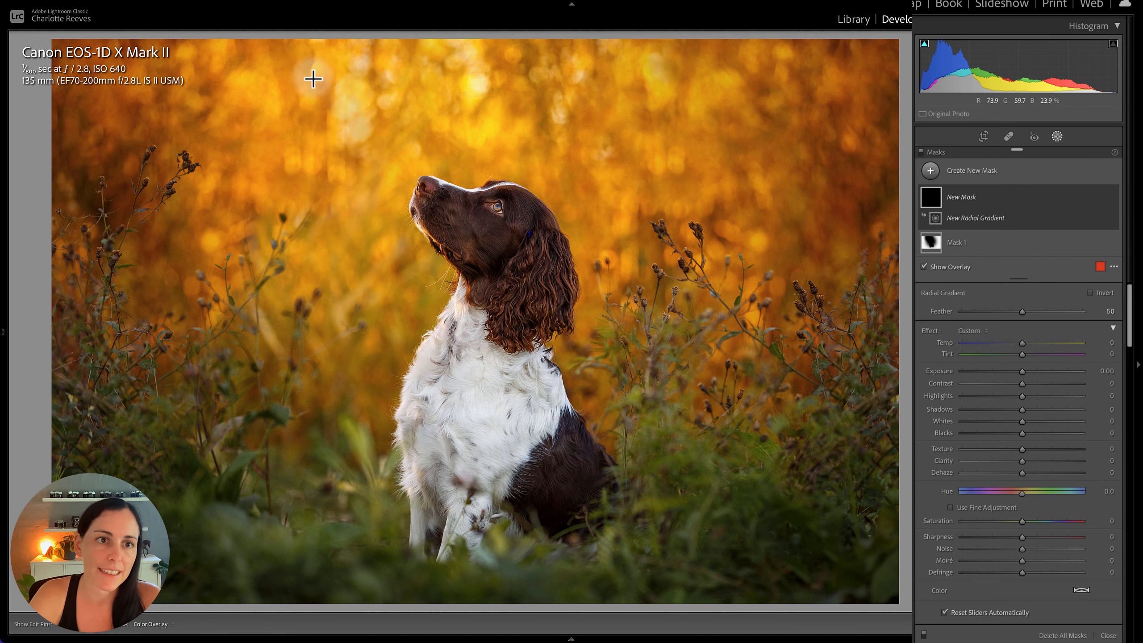
drag(311, 75, 479, 362)
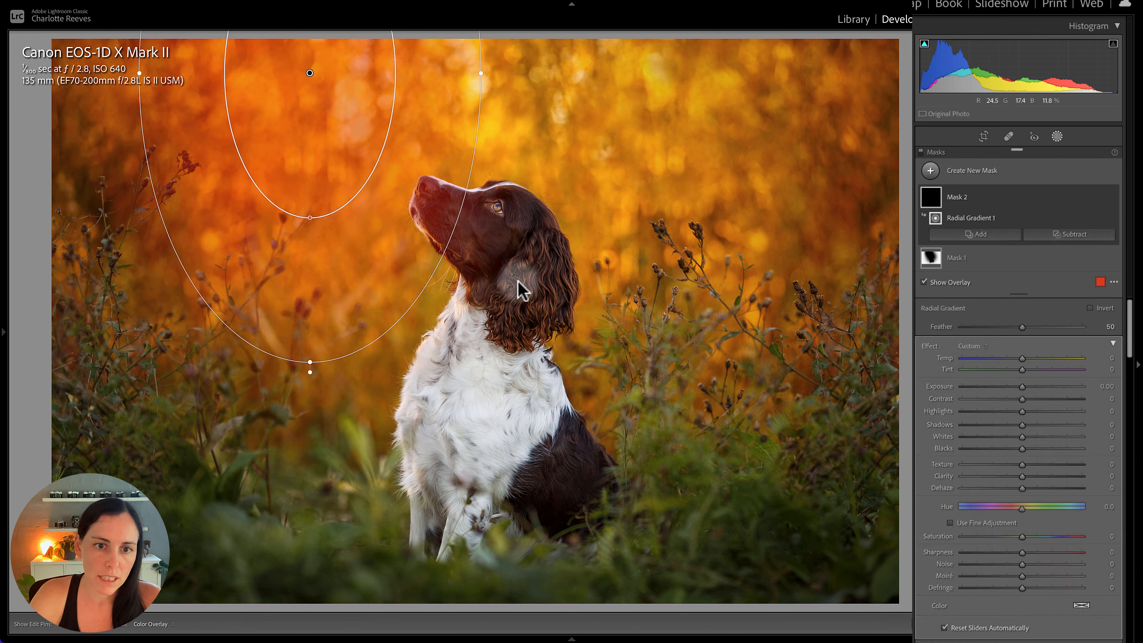
drag(439, 256, 546, 196)
drag(310, 73, 403, 93)
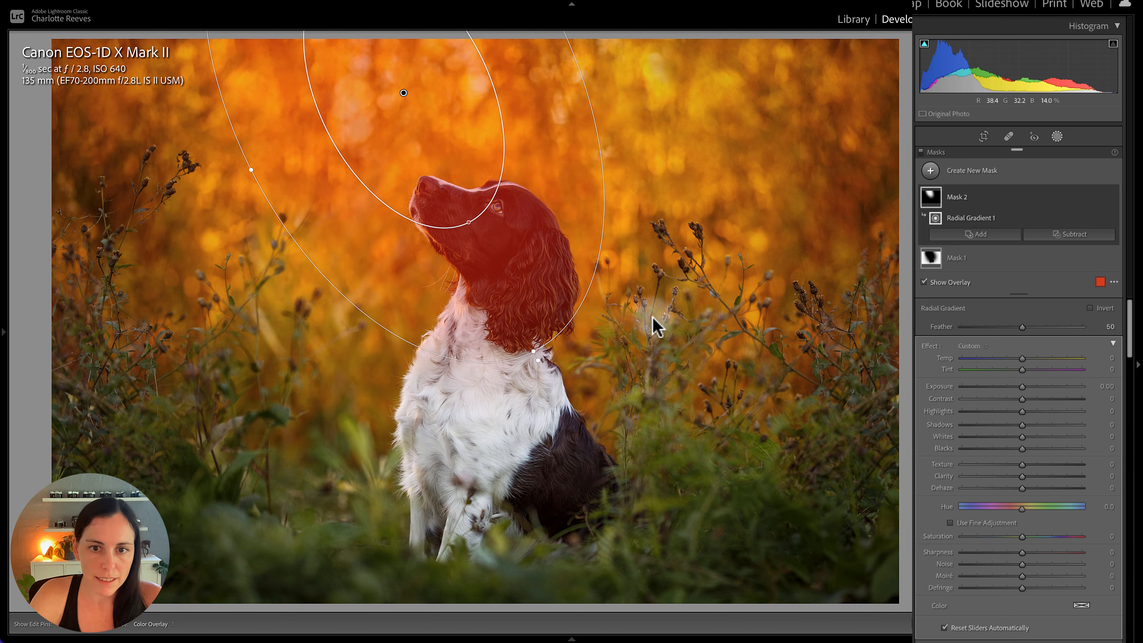
drag(595, 273, 586, 298)
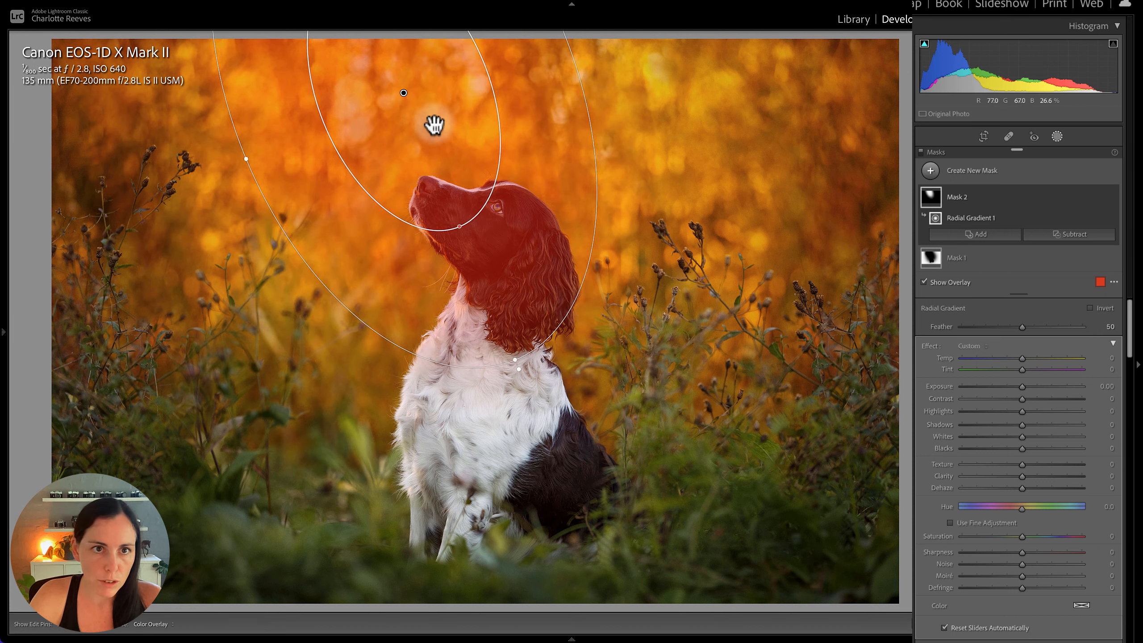
drag(405, 98, 394, 69)
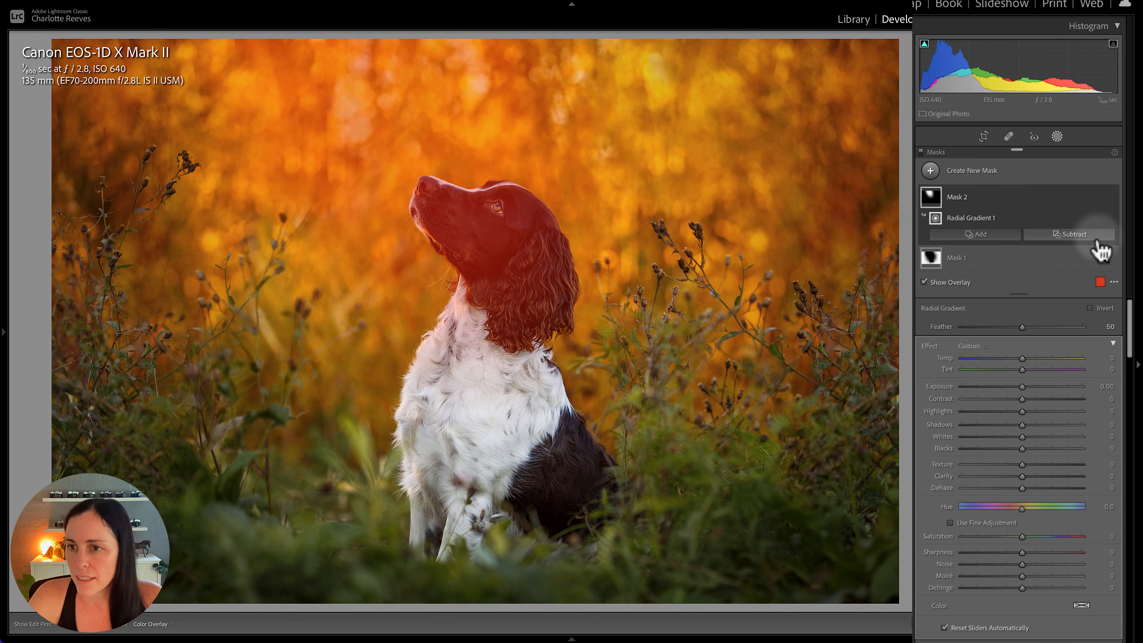
click(1097, 238)
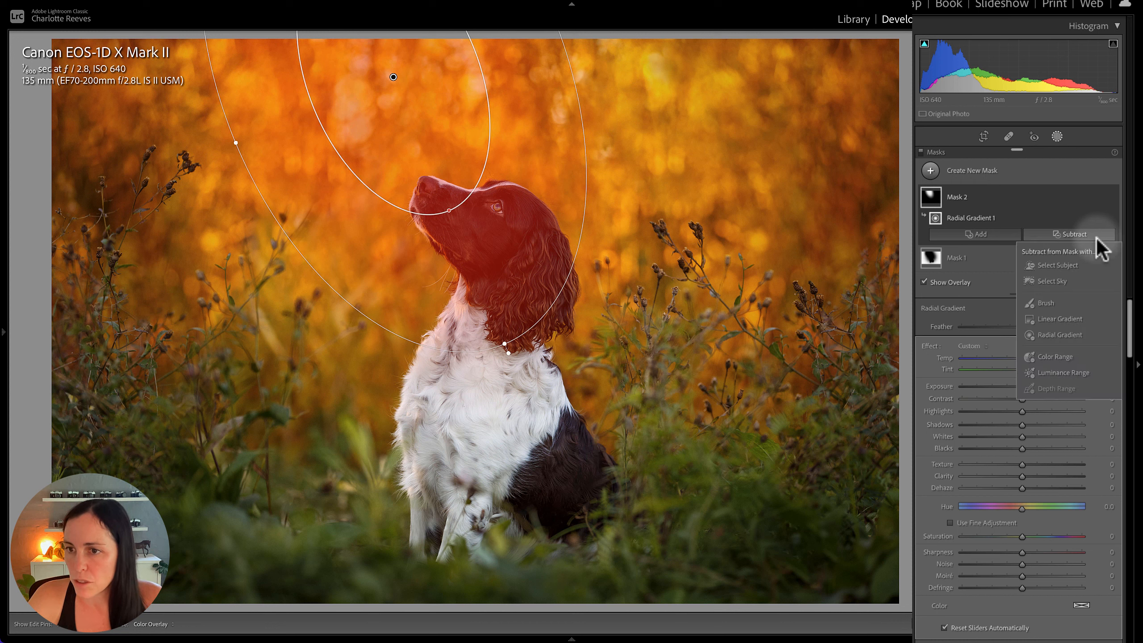
click(1058, 265)
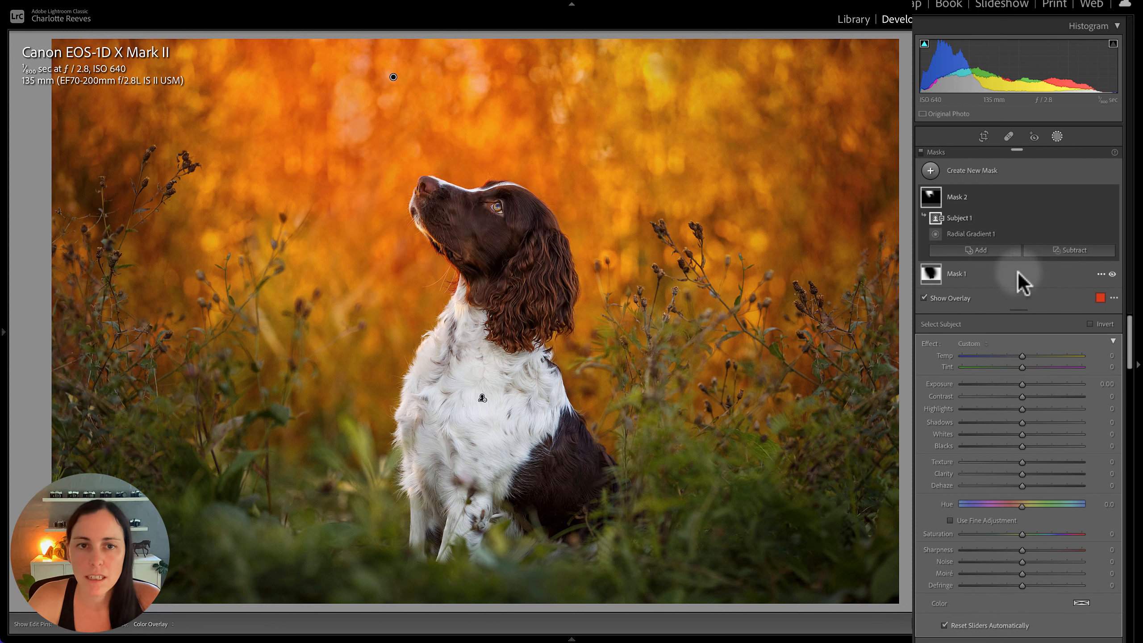
Examine the new background glow mask in White on Black mode, switch back to Color Overlay, and turn the overlay off
click(1113, 299)
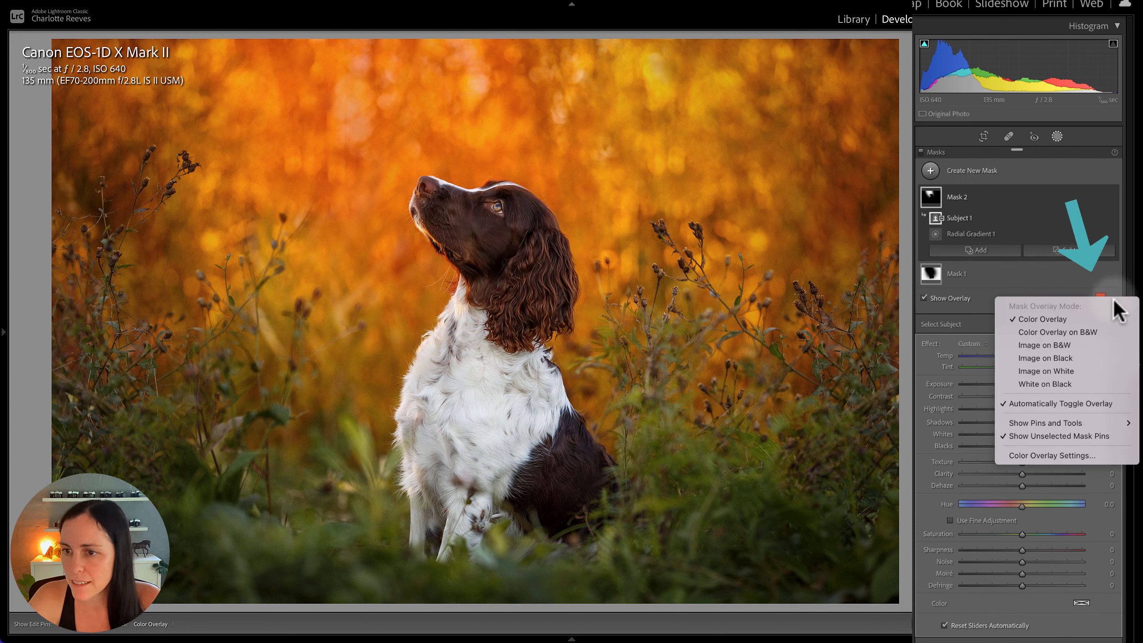
click(1056, 385)
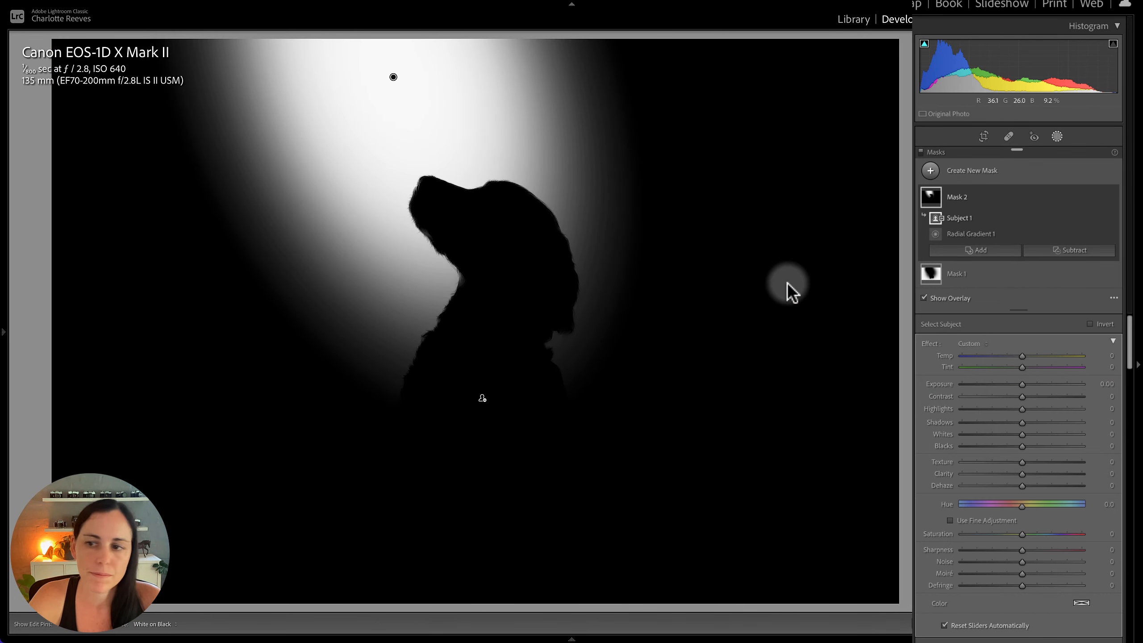
click(1113, 298)
click(1063, 325)
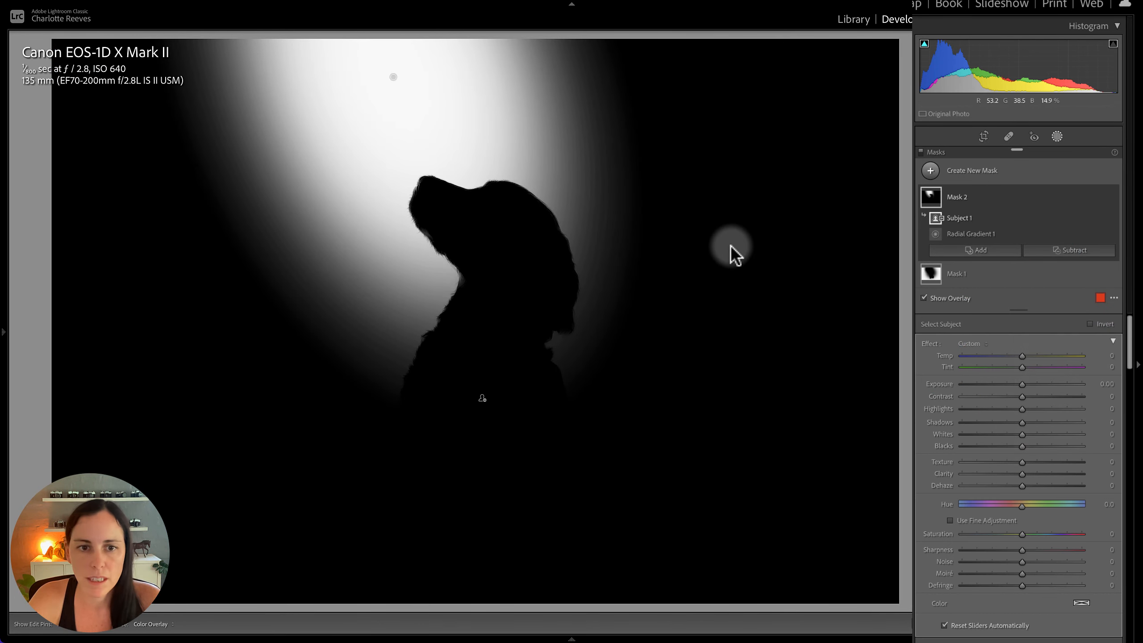
key(o)
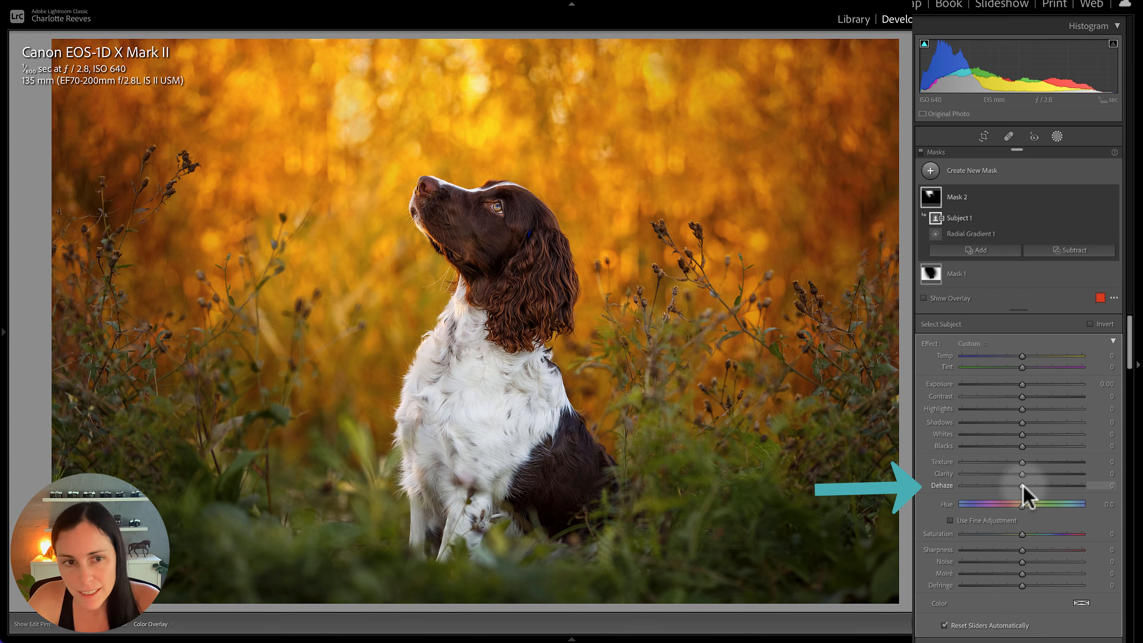
Give the background glow mask Dehaze -17, Contrast -7, Temp 11 and Tint 7
mouse_move(1023, 486)
mouse_down()
mouse_move(1002, 487)
mouse_move(1013, 487)
mouse_up()
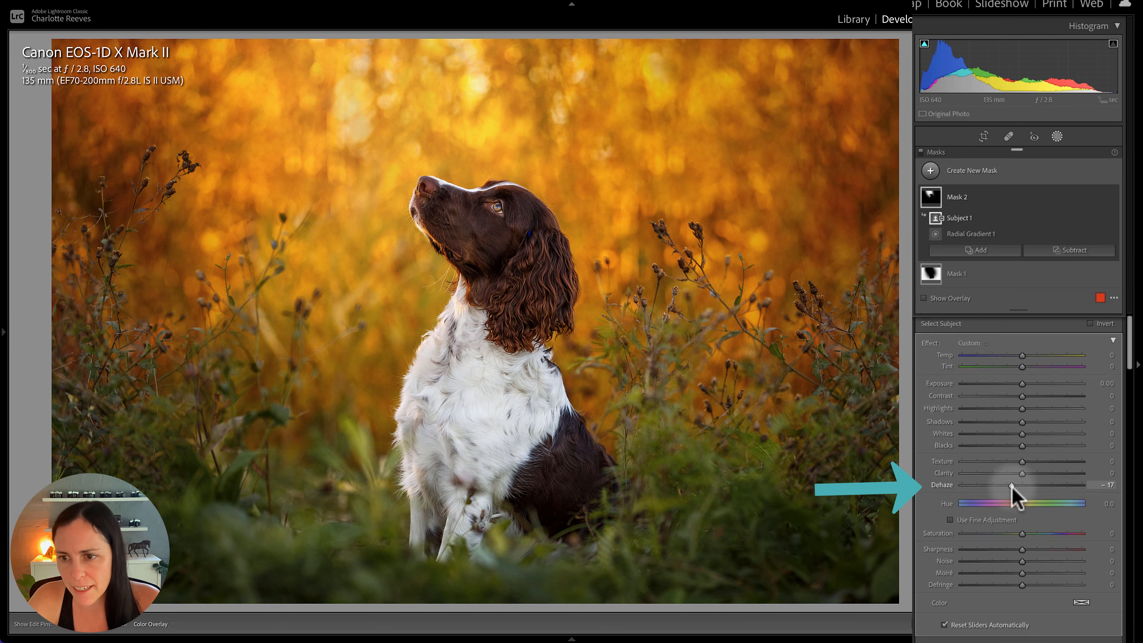
scroll(1029, 398, down, 1)
mouse_move(1024, 391)
mouse_down()
mouse_move(1009, 392)
mouse_move(1020, 392)
mouse_up()
scroll(1022, 363, up, 1)
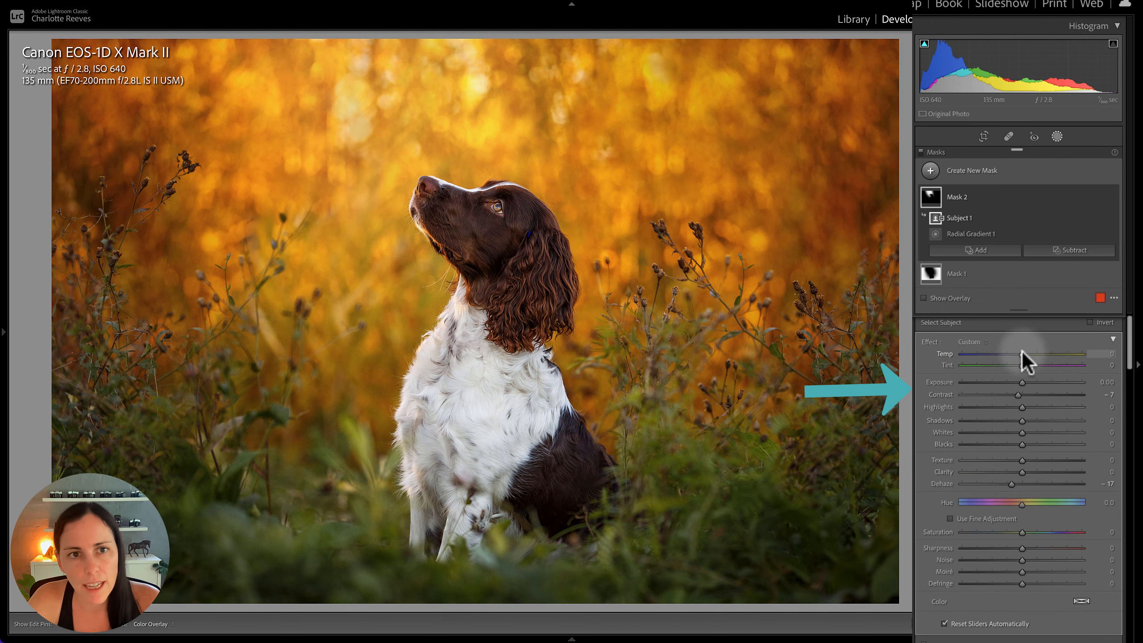
mouse_move(1022, 354)
mouse_down()
mouse_move(1041, 354)
mouse_move(1028, 353)
mouse_up()
scroll(1028, 356, down, 1)
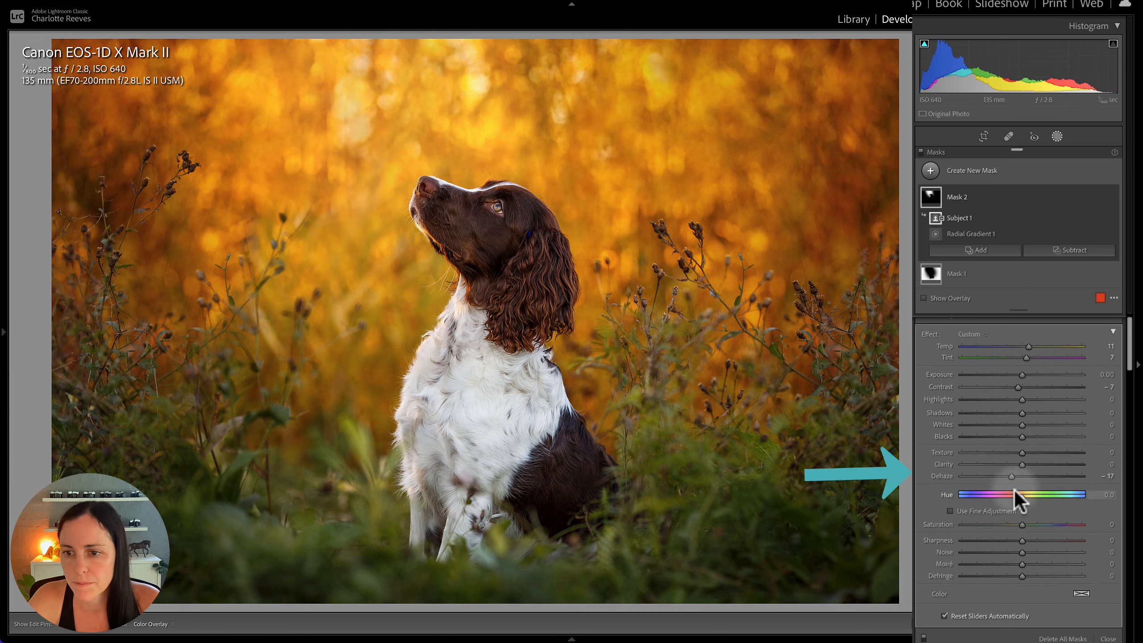
Compare the photo with the background glow mask, Mask 2, switched off and on
drag(1011, 479, 1013, 478)
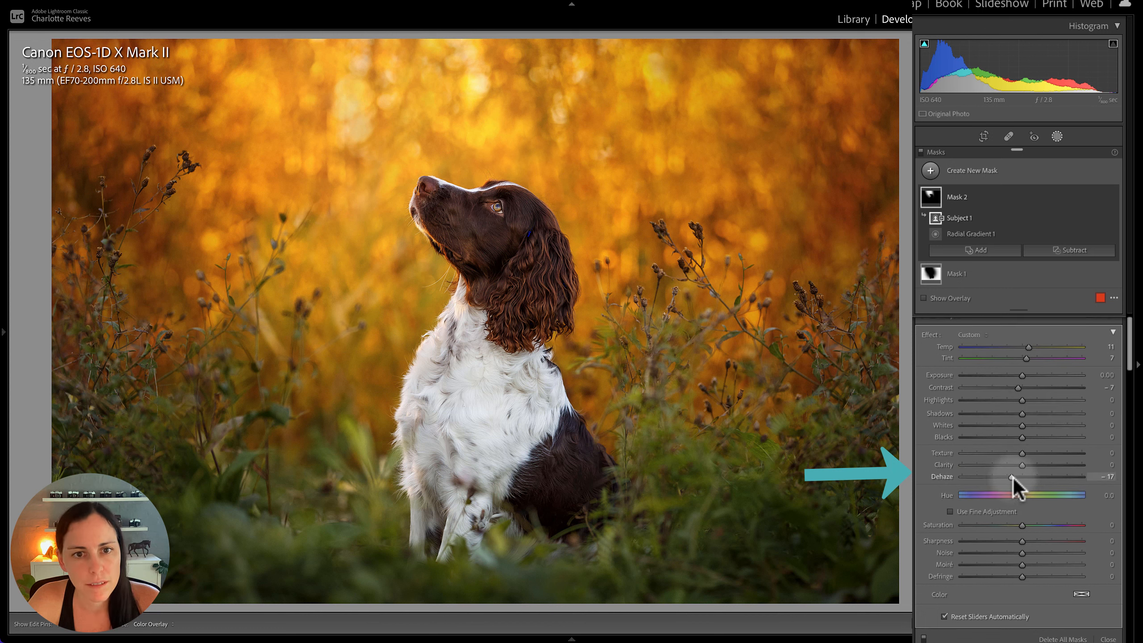
scroll(1013, 478, down, 1)
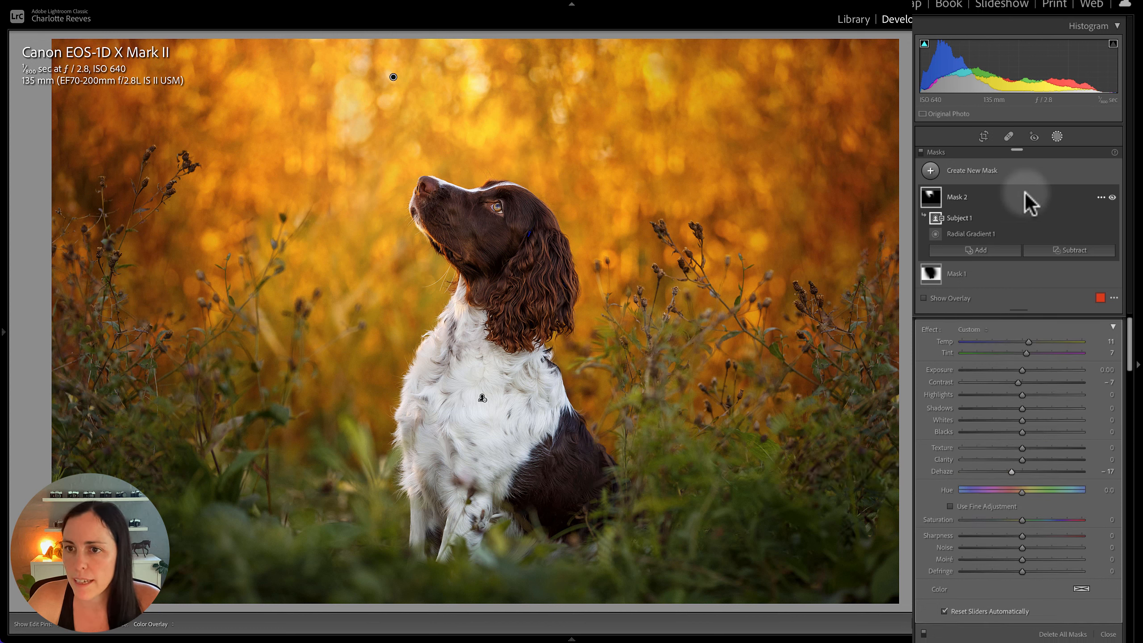
click(1112, 198)
click(1113, 199)
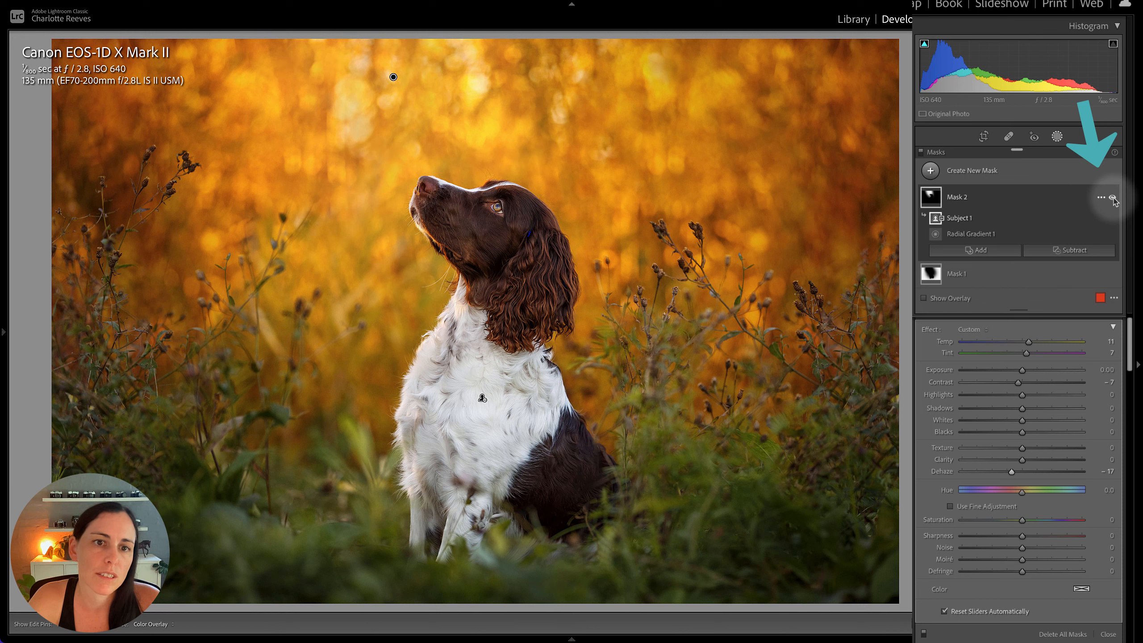
click(1113, 199)
click(1113, 199)
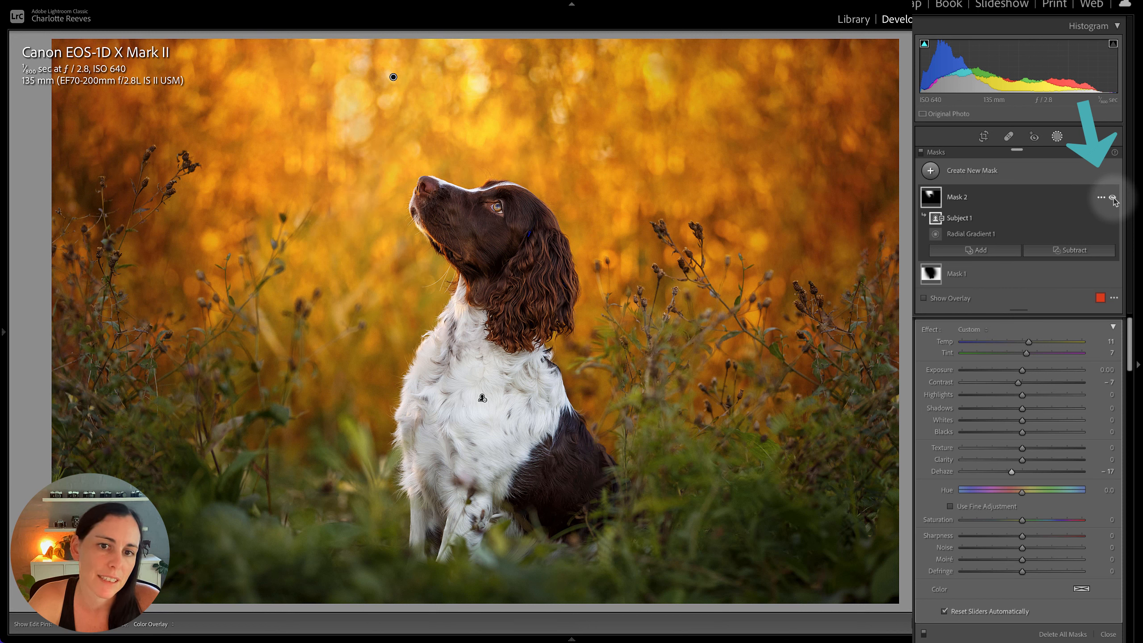
click(1113, 199)
click(1114, 199)
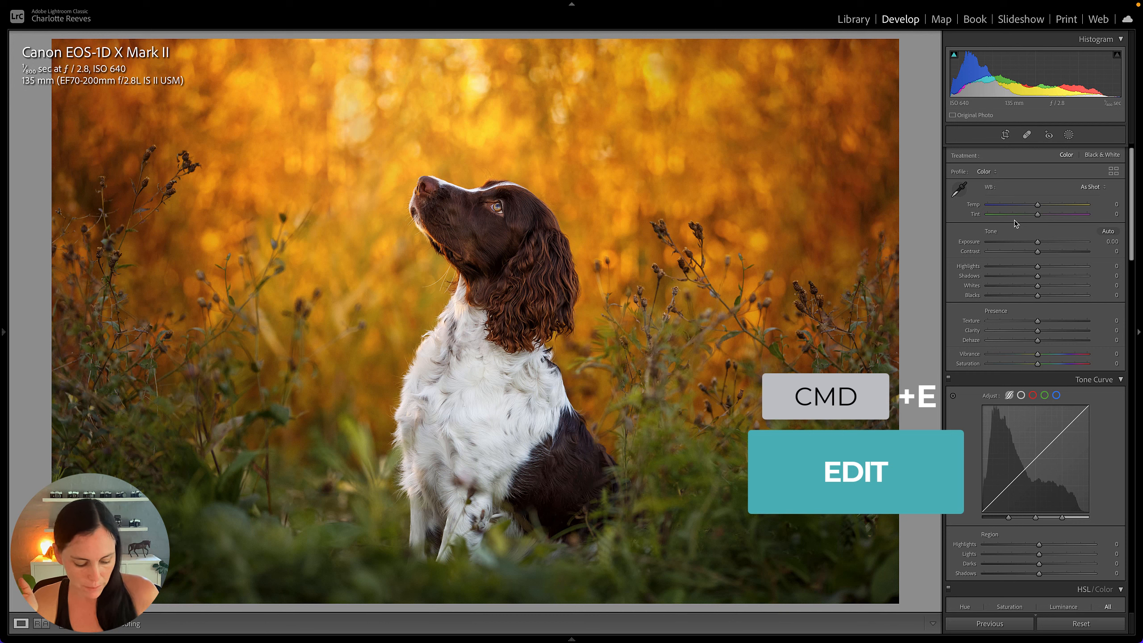
Send the spaniel photo to Adobe Photoshop 2022 for editing, using the Edit Original option
key(super+e)
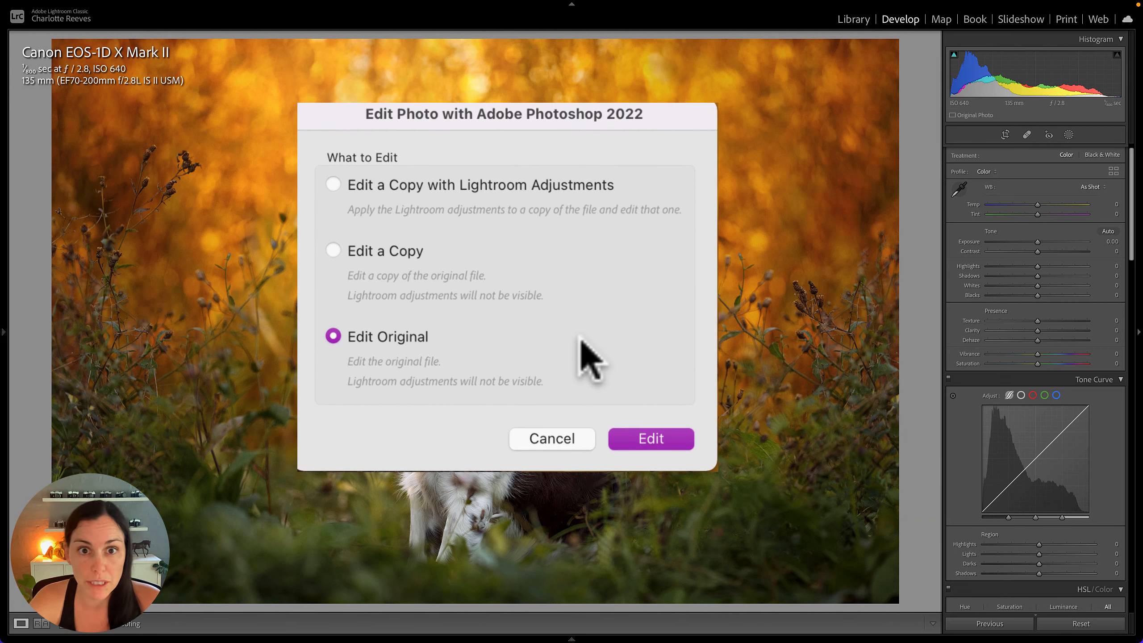
click(410, 186)
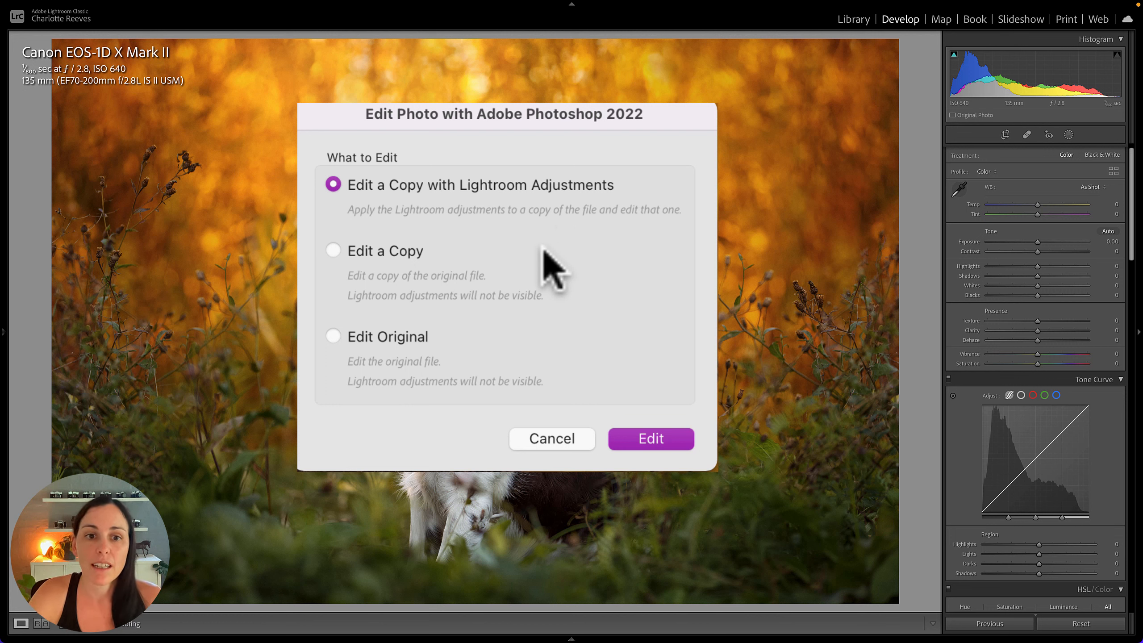
click(407, 337)
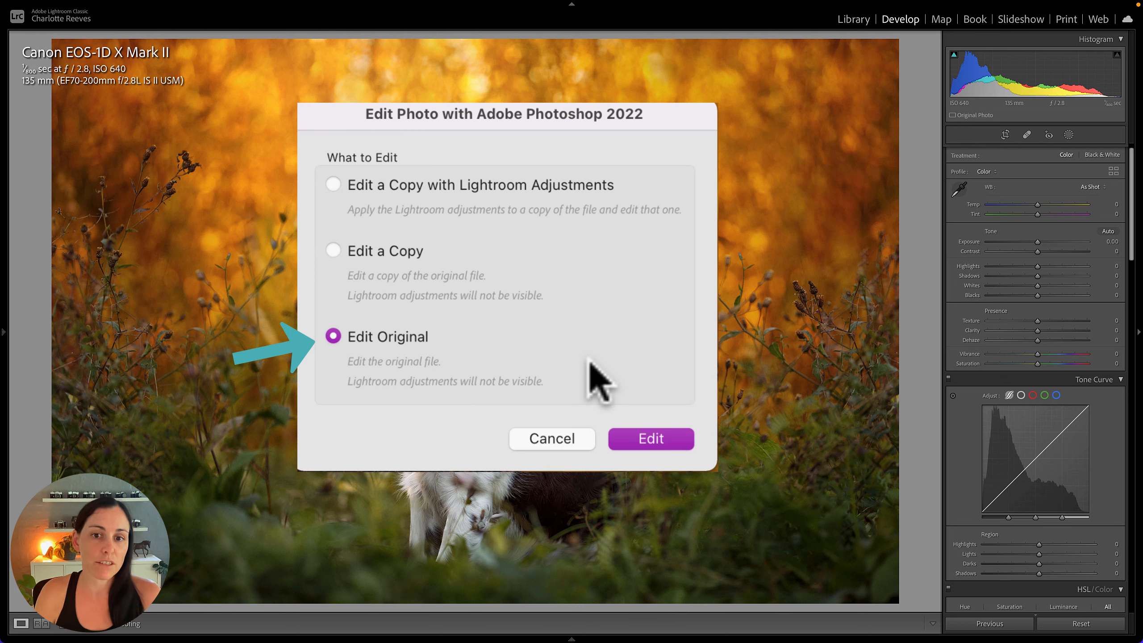
click(648, 276)
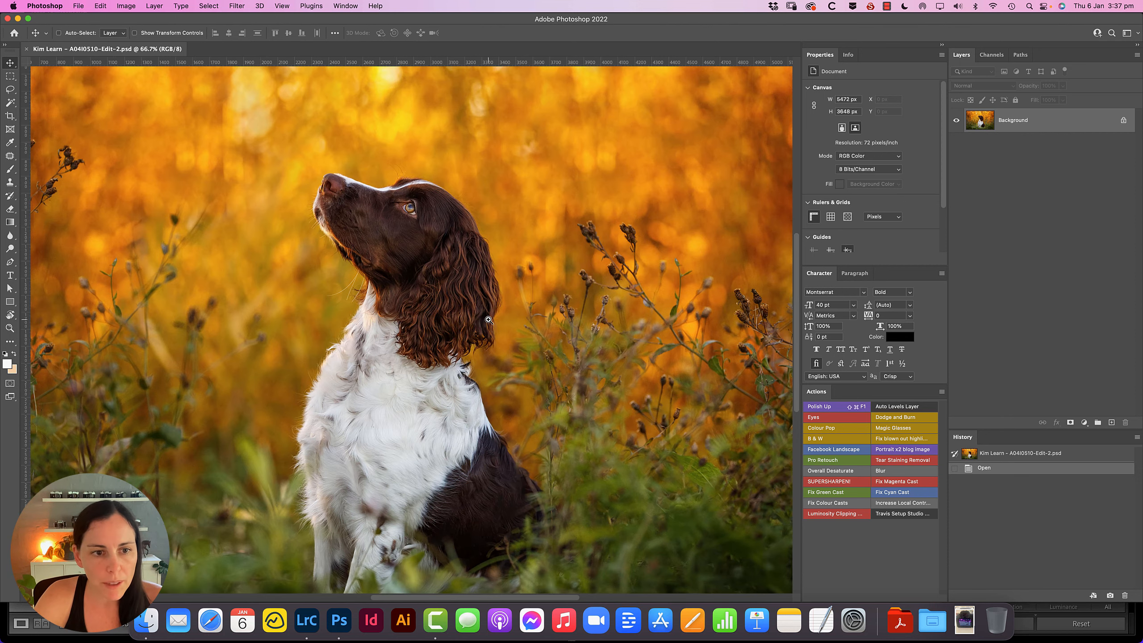
Remove the distracting seed heads beside the dog's ear with the Content-Aware Patch tool, and clear the selection
super+click(489, 321)
super+click(588, 309)
scroll(550, 311, right, 2)
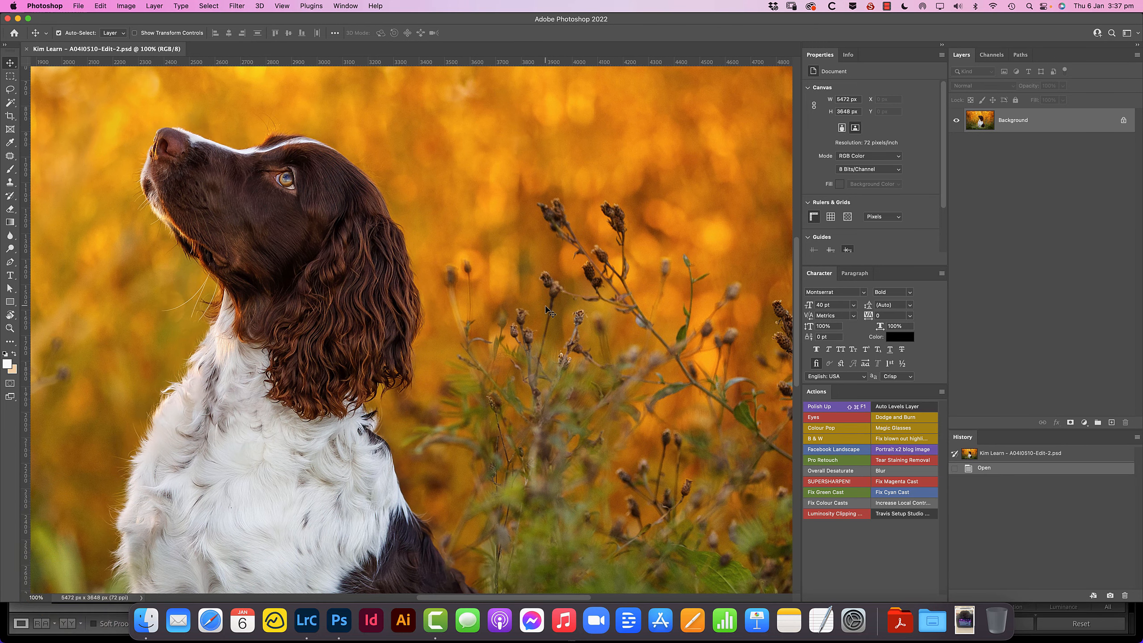
key(j)
mouse_move(471, 244)
mouse_down()
mouse_move(445, 290)
mouse_move(484, 300)
mouse_move(473, 240)
mouse_move(702, 250)
mouse_up()
key(super+d)
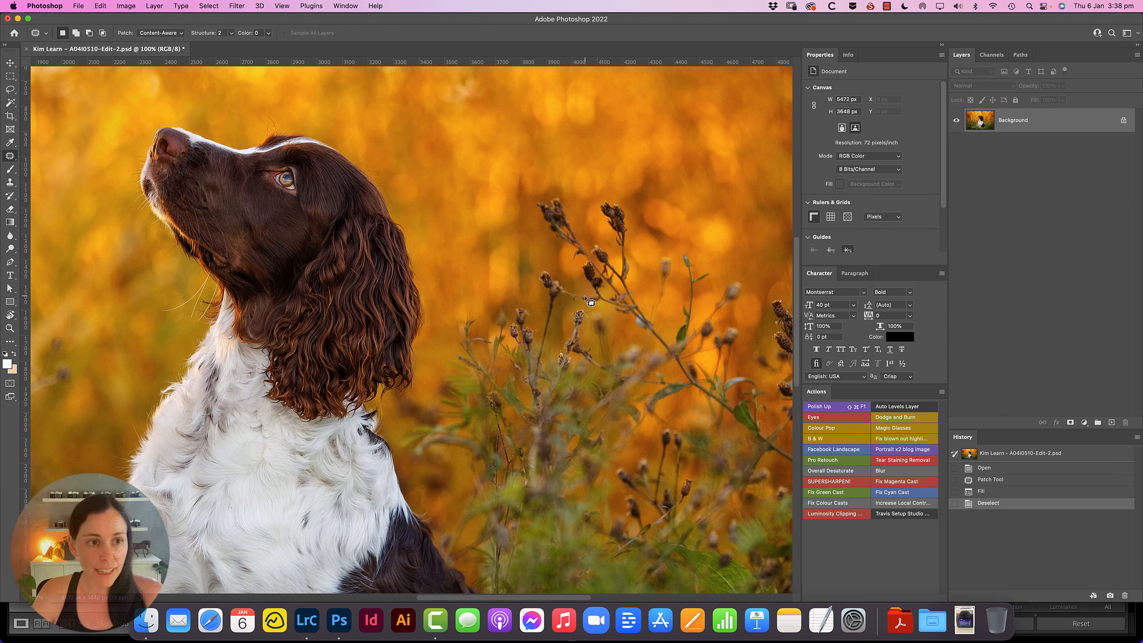
Save and close the patched PSD, and switch back to Lightroom Classic
key(super+s)
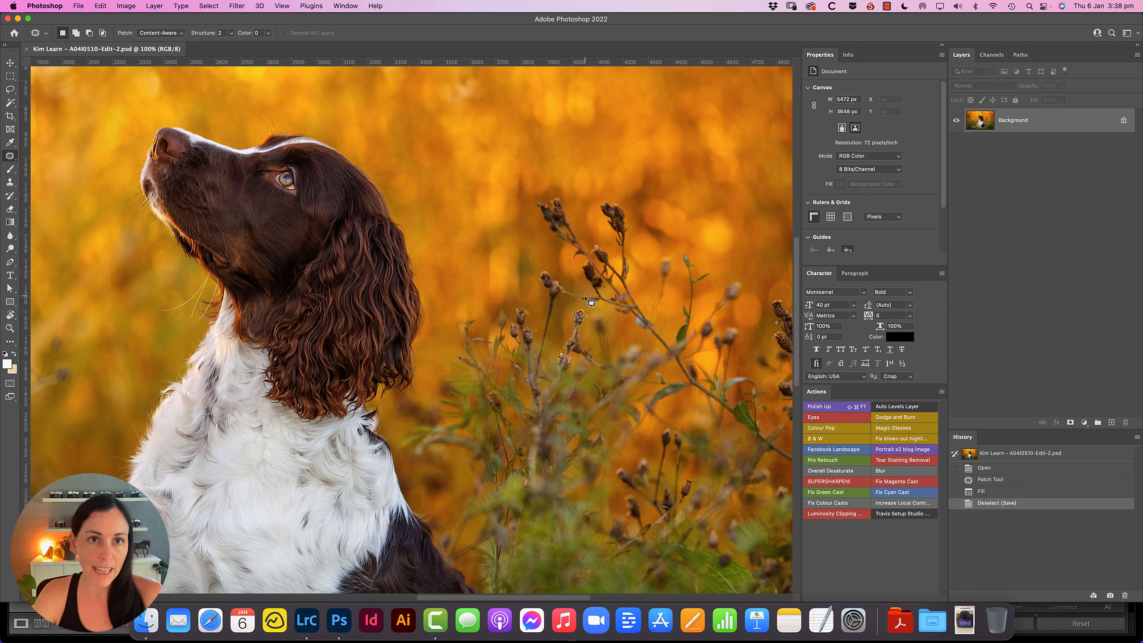
key(super+w)
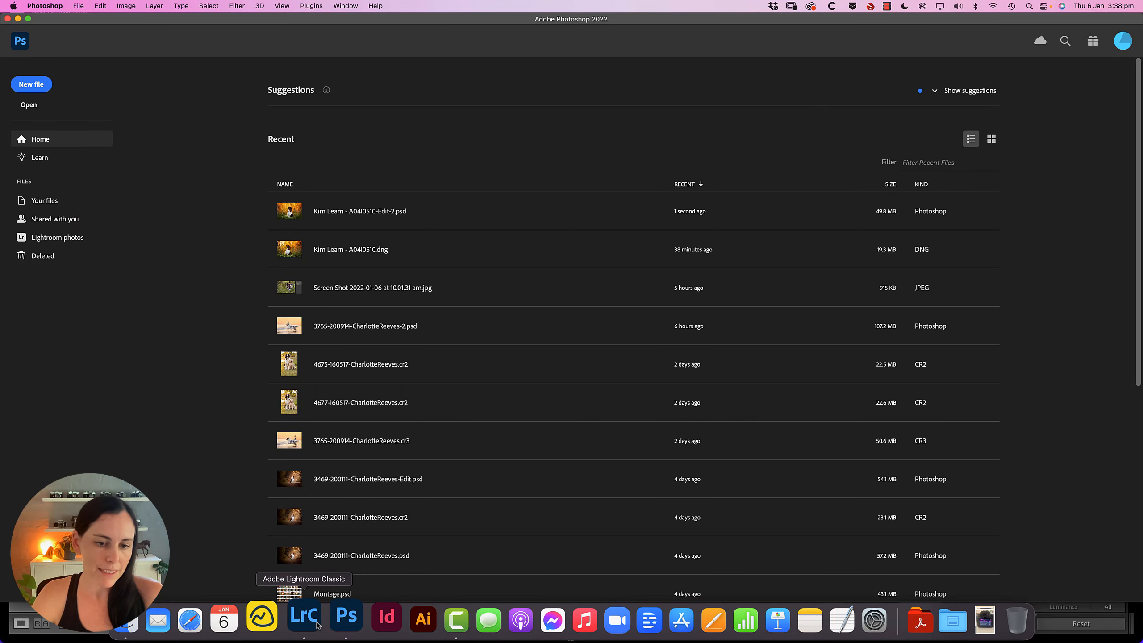
click(307, 621)
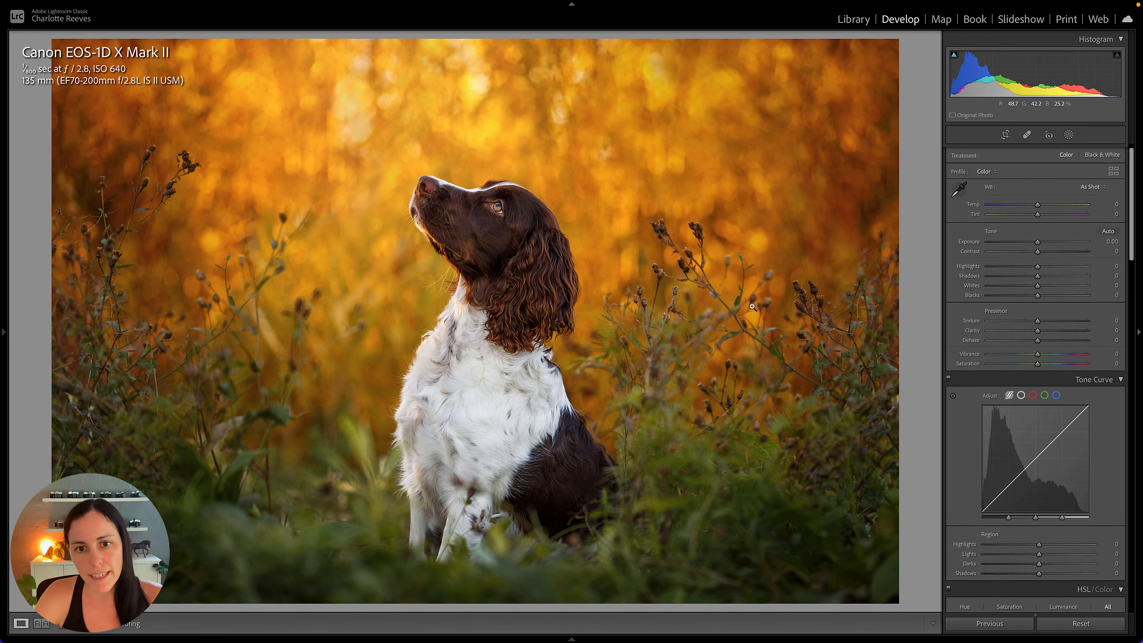
Examine the patched background beside the dog's ear up close, and return to the full photo view
click(616, 292)
drag(665, 298, 596, 300)
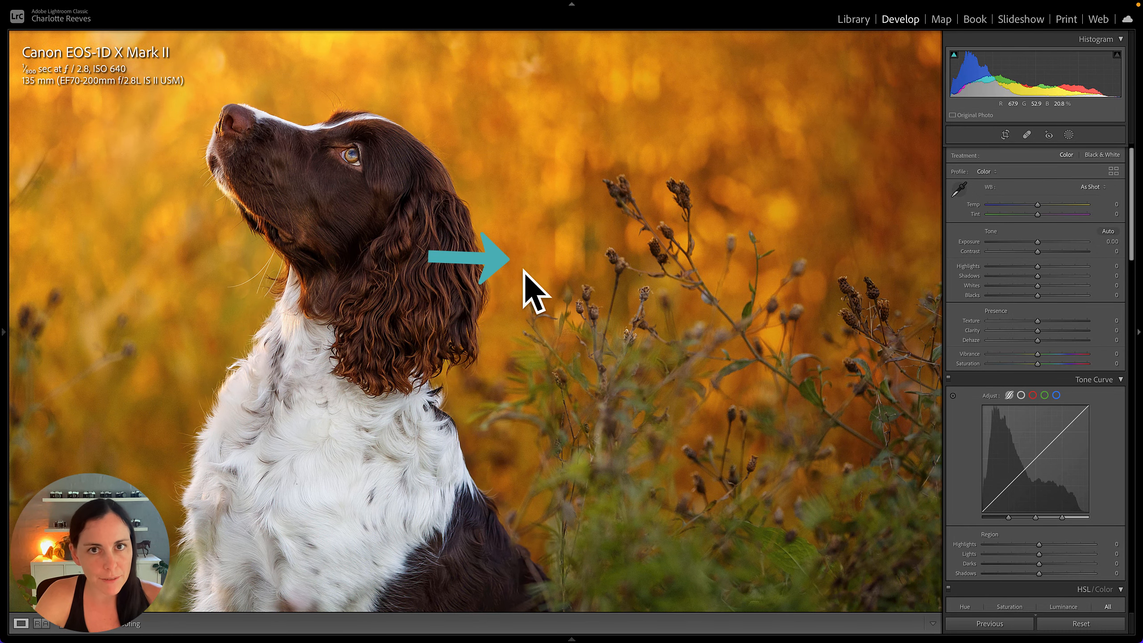
click(526, 238)
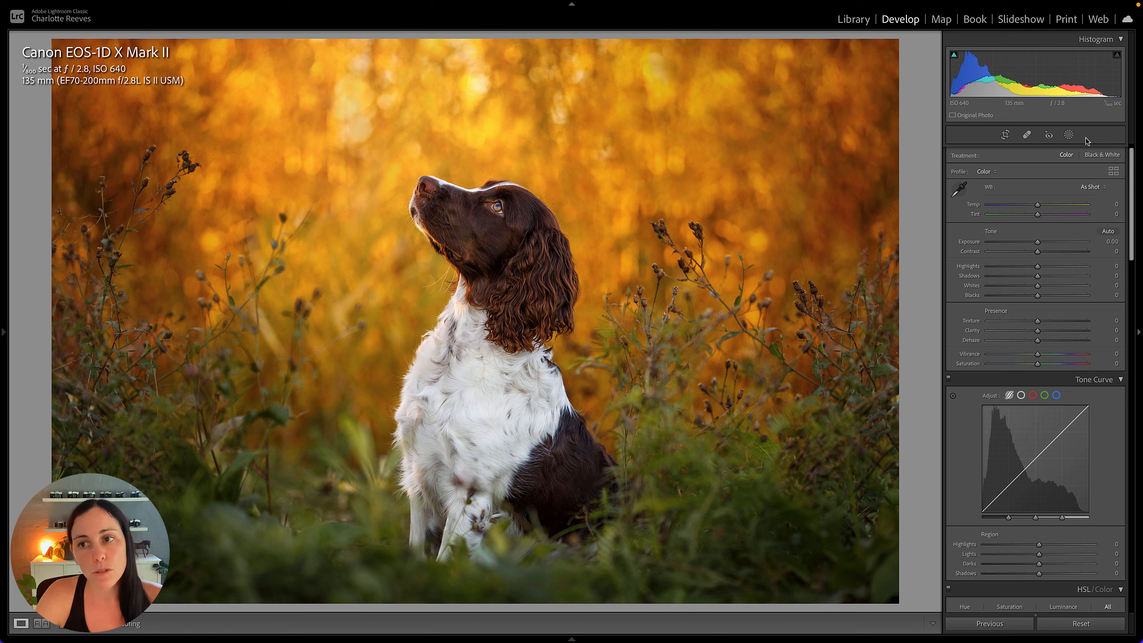